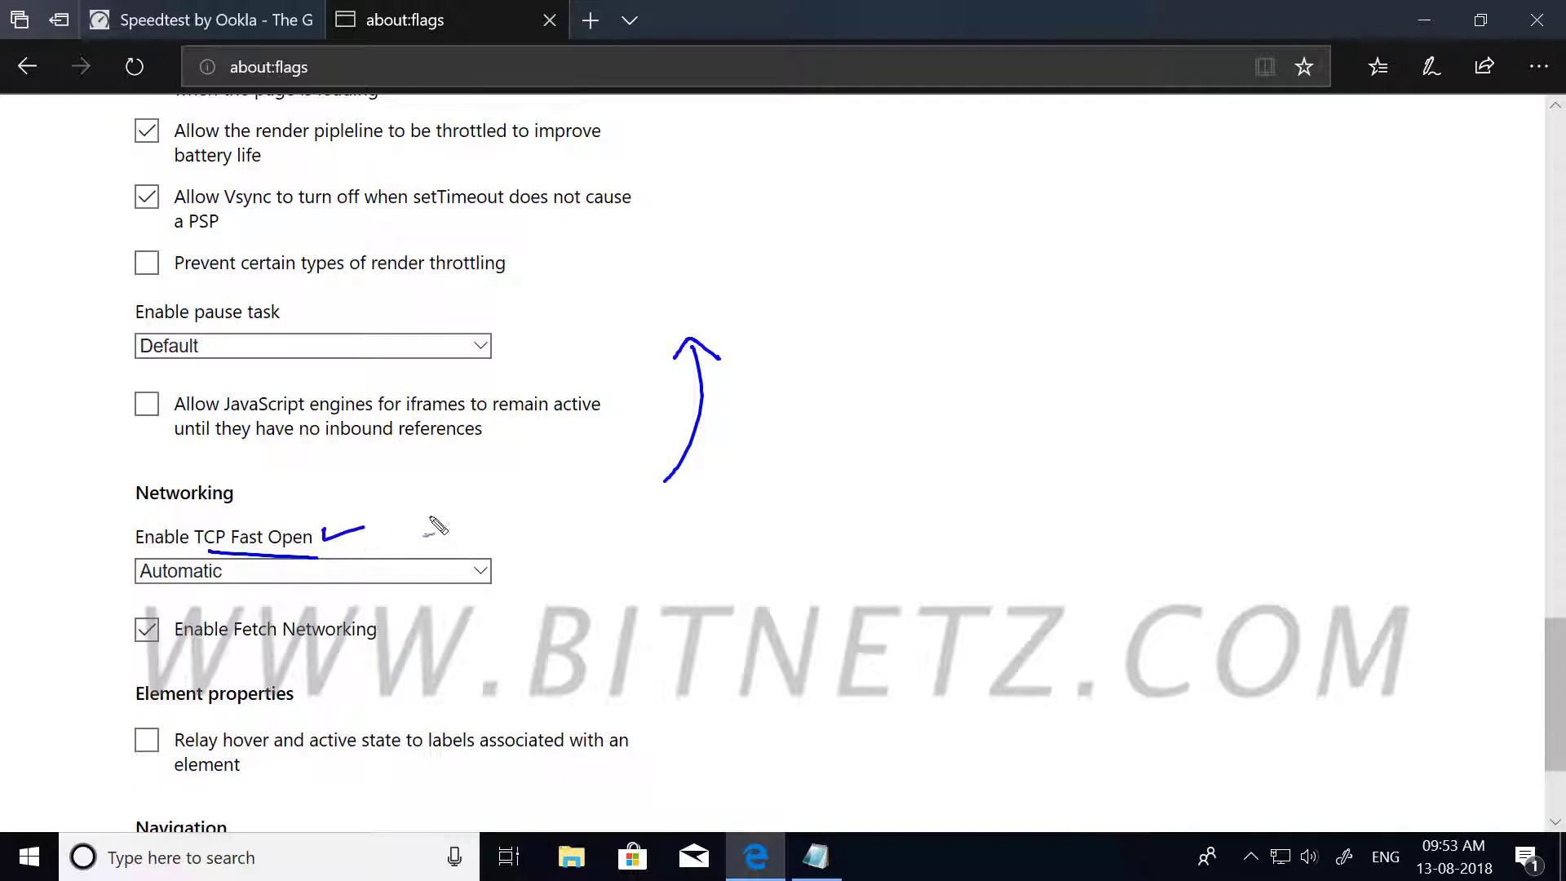
Write "10 — 40 fast" on the screen beside the networking flags and clear the annotations.
drag(759, 403, 756, 432)
mouse_move(792, 399)
mouse_down()
mouse_move(974, 416)
mouse_move(1077, 383)
mouse_move(1150, 418)
mouse_move(1213, 375)
mouse_up()
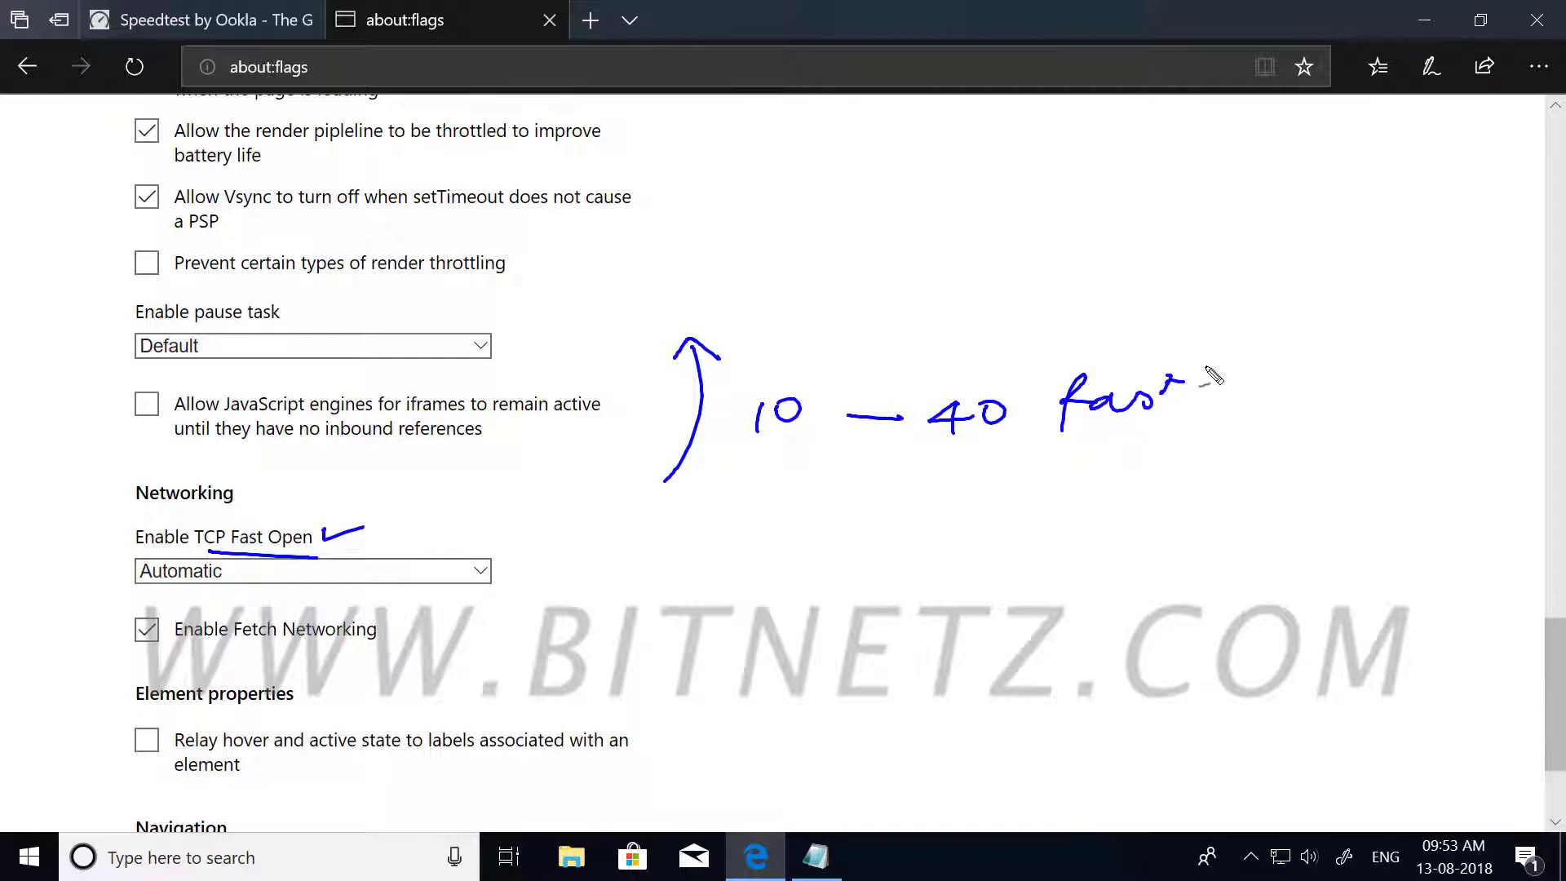
key(Escape)
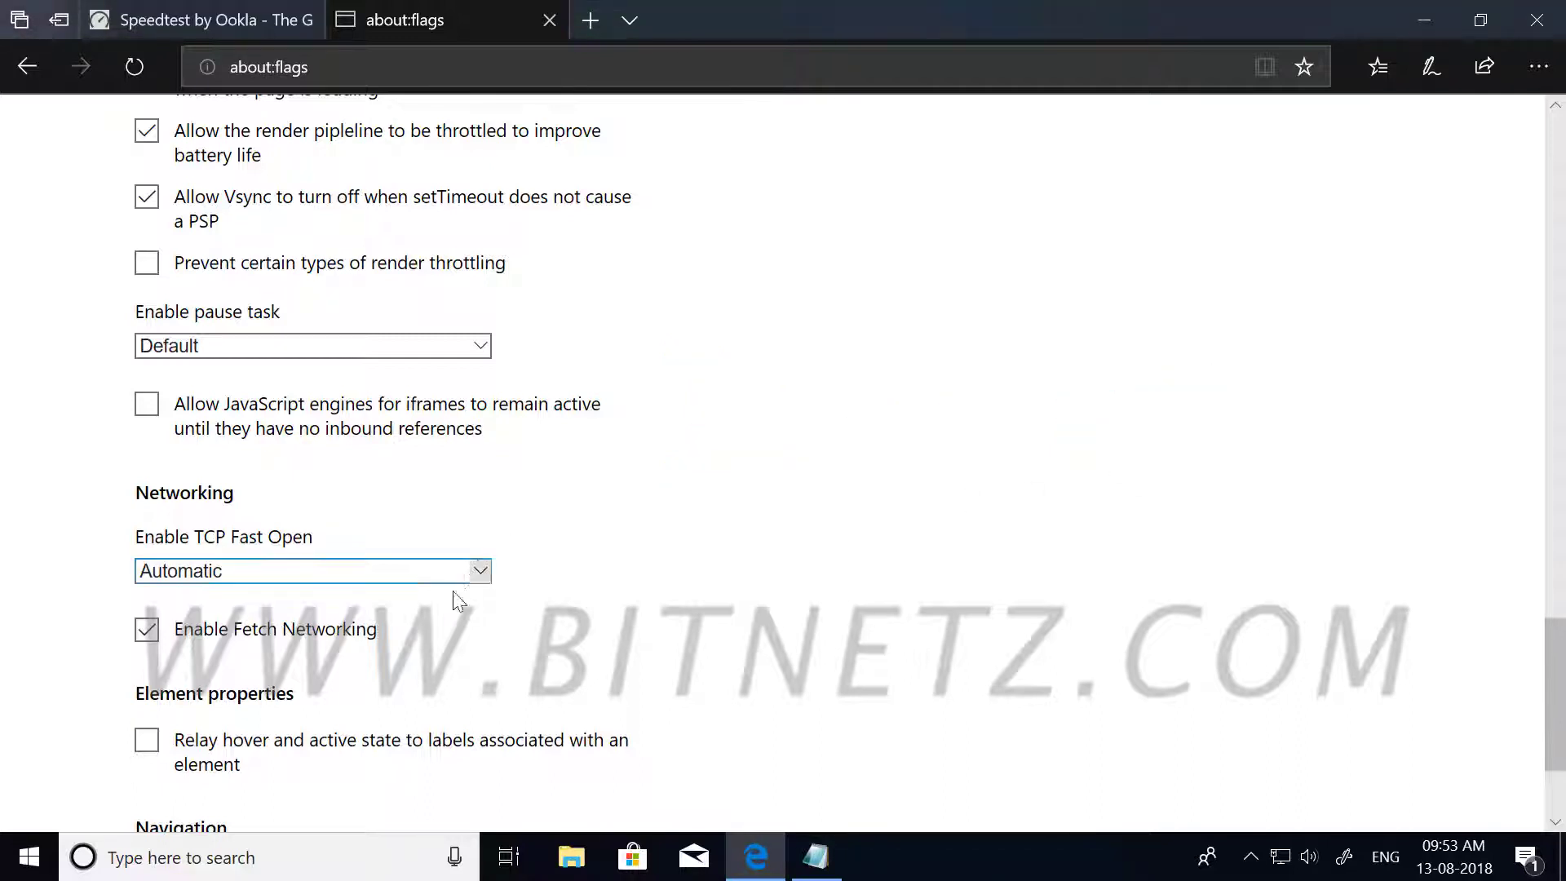
Set the Enable TCP Fast Open networking flag to Always on.
click(485, 573)
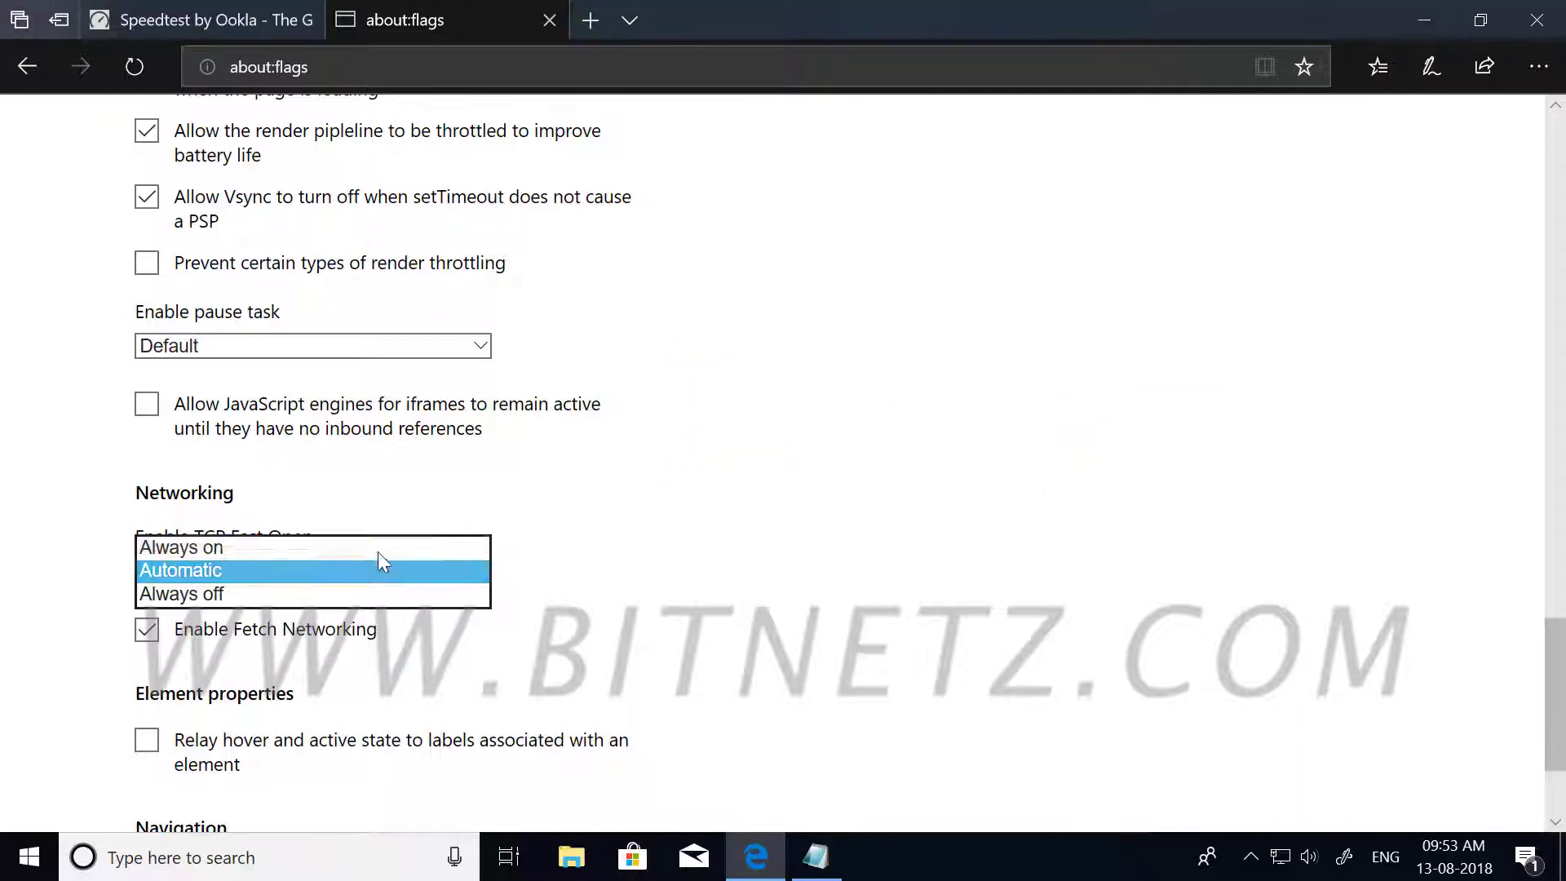
click(233, 547)
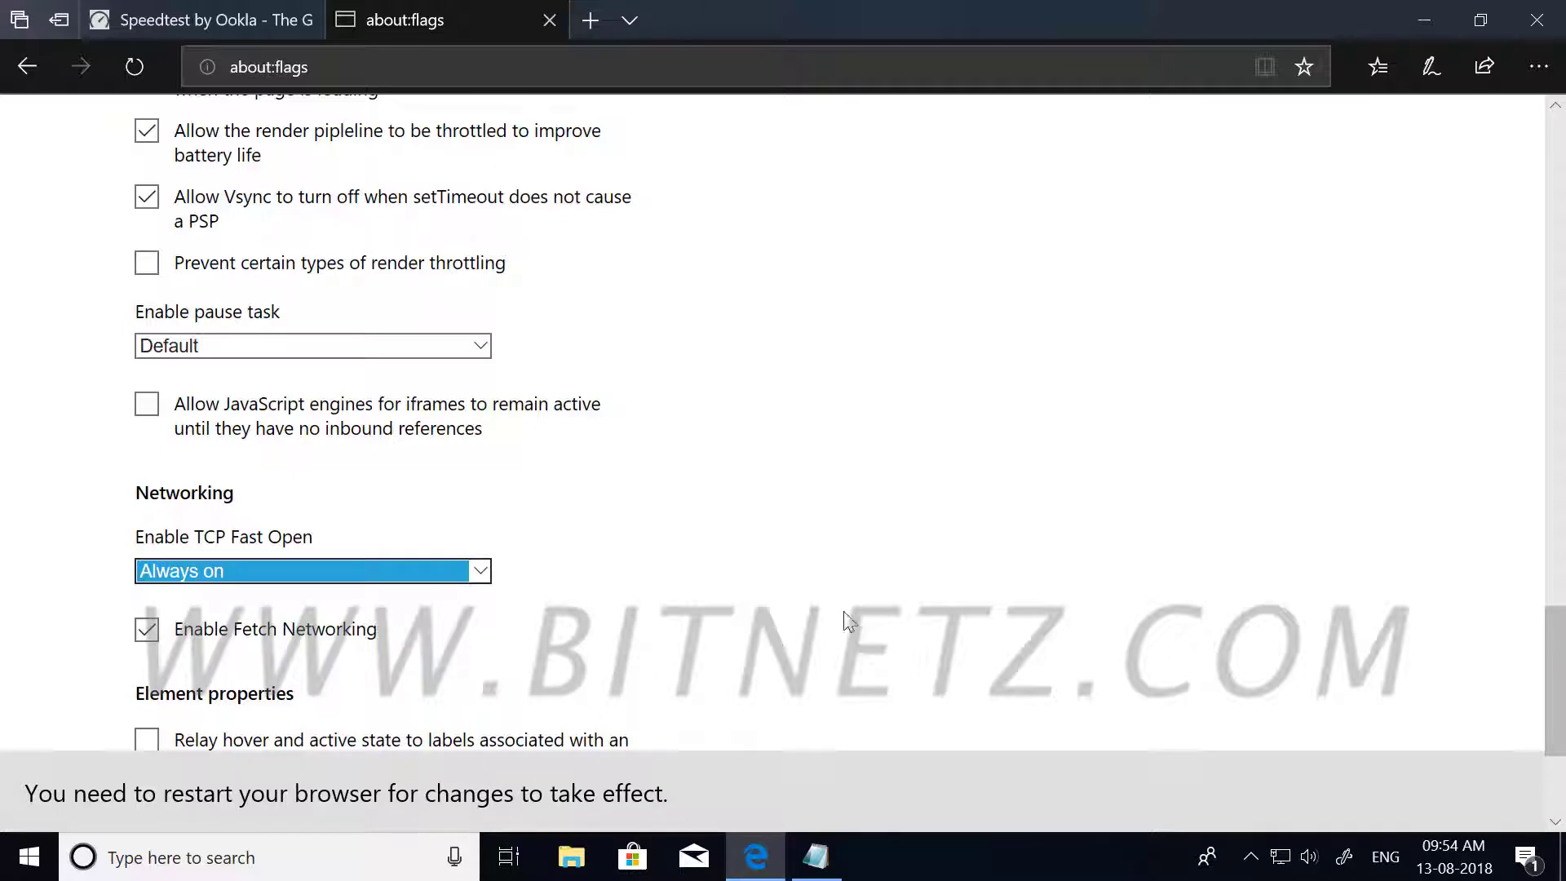
Look through the other experimental flags, including the option to reset all flags, and close the about:flags tab.
scroll(848, 622, down, 3)
scroll(848, 622, up, 3)
scroll(843, 614, up, 3)
scroll(844, 620, up, 5)
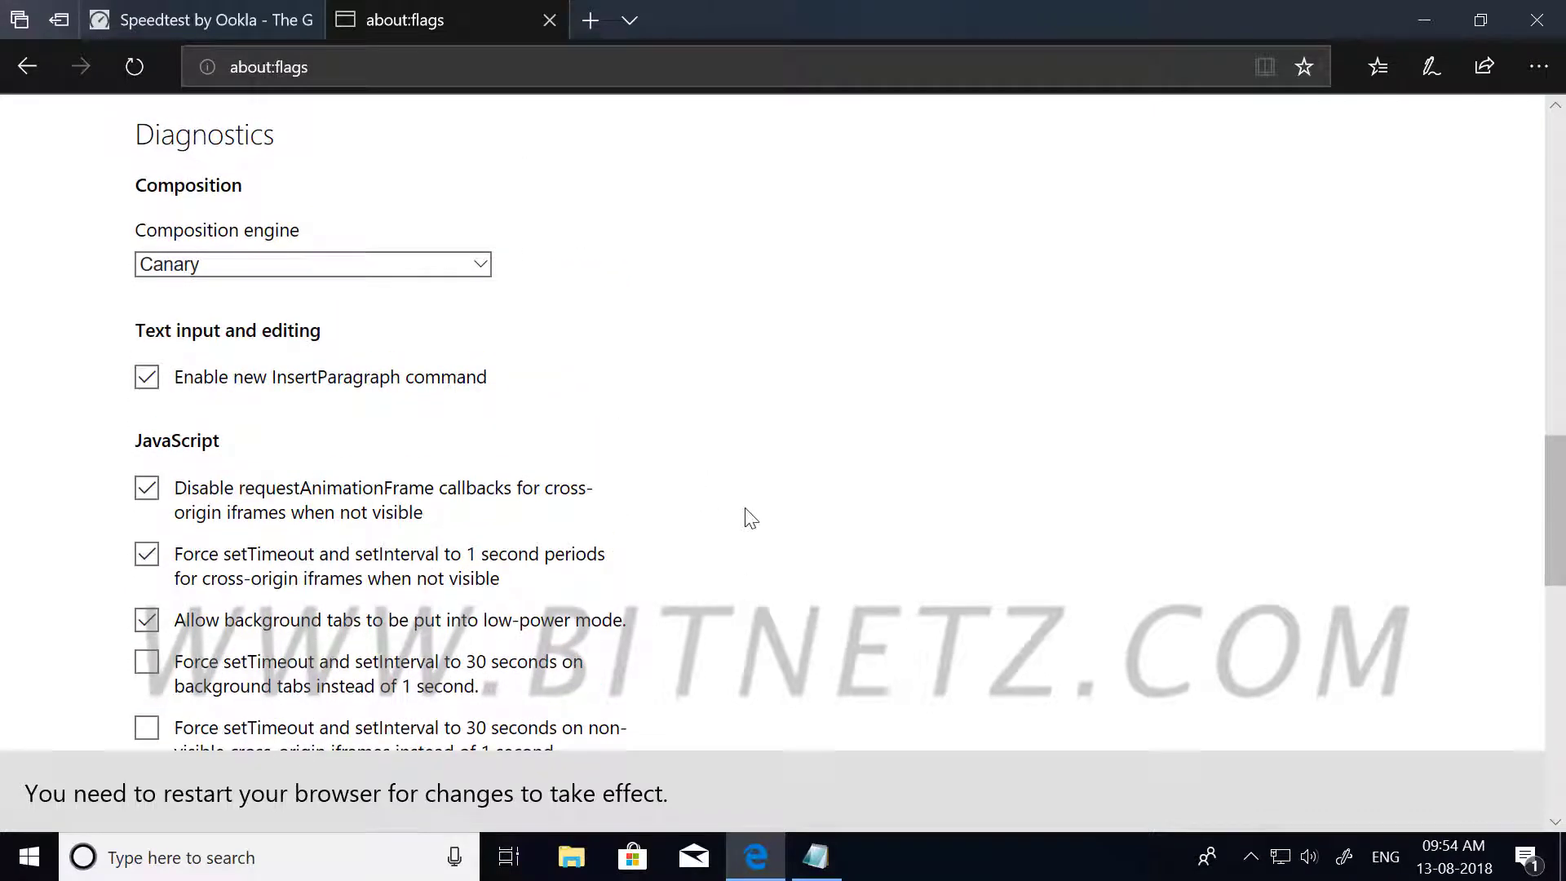
scroll(787, 533, up, 10)
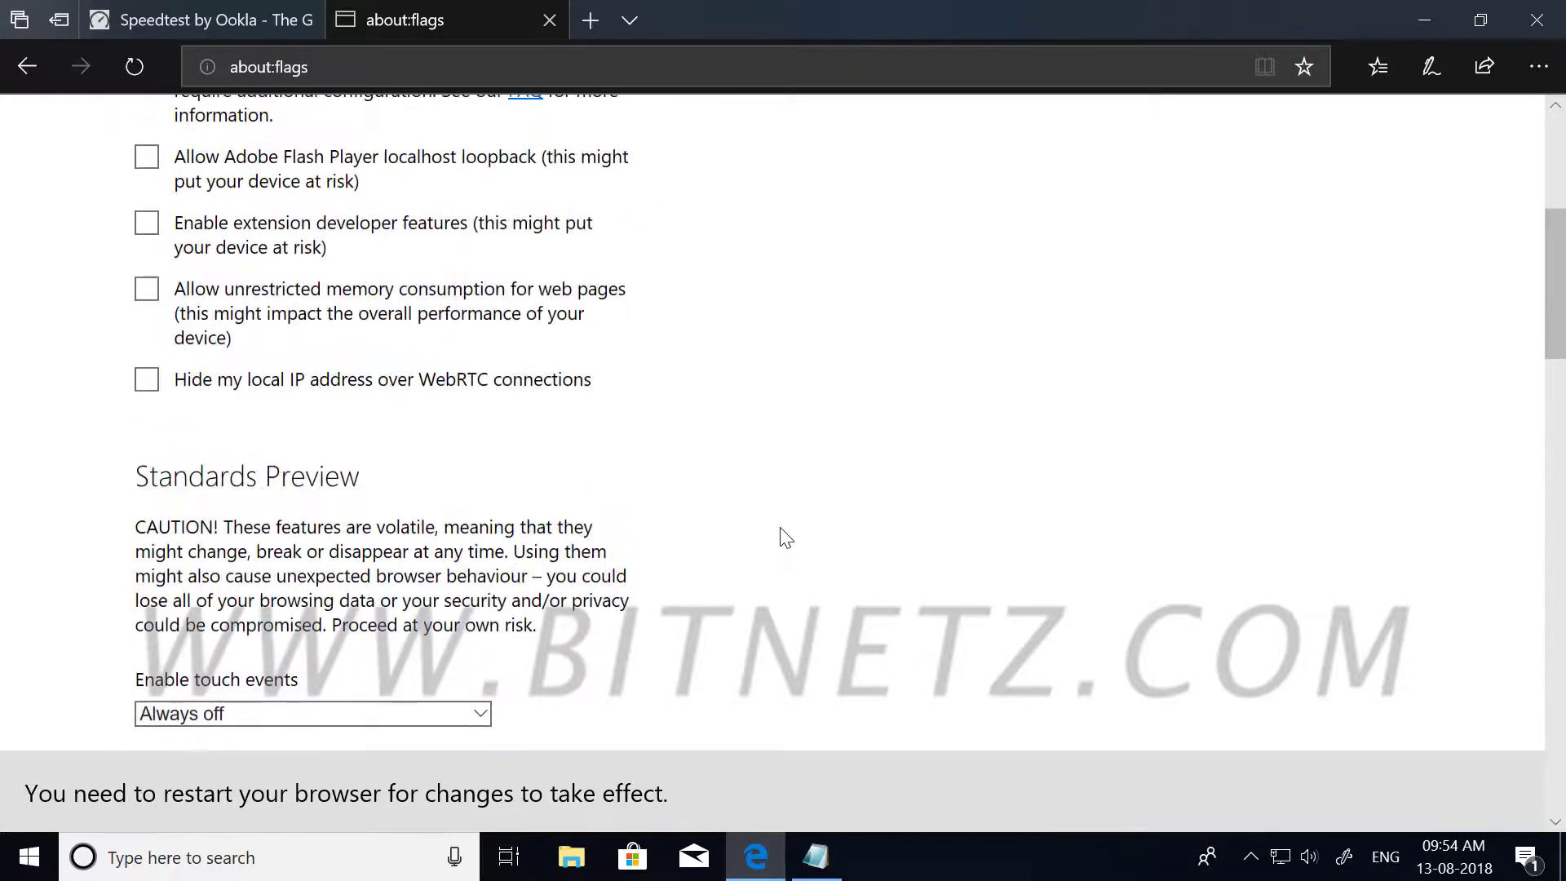
scroll(787, 538, up, 4)
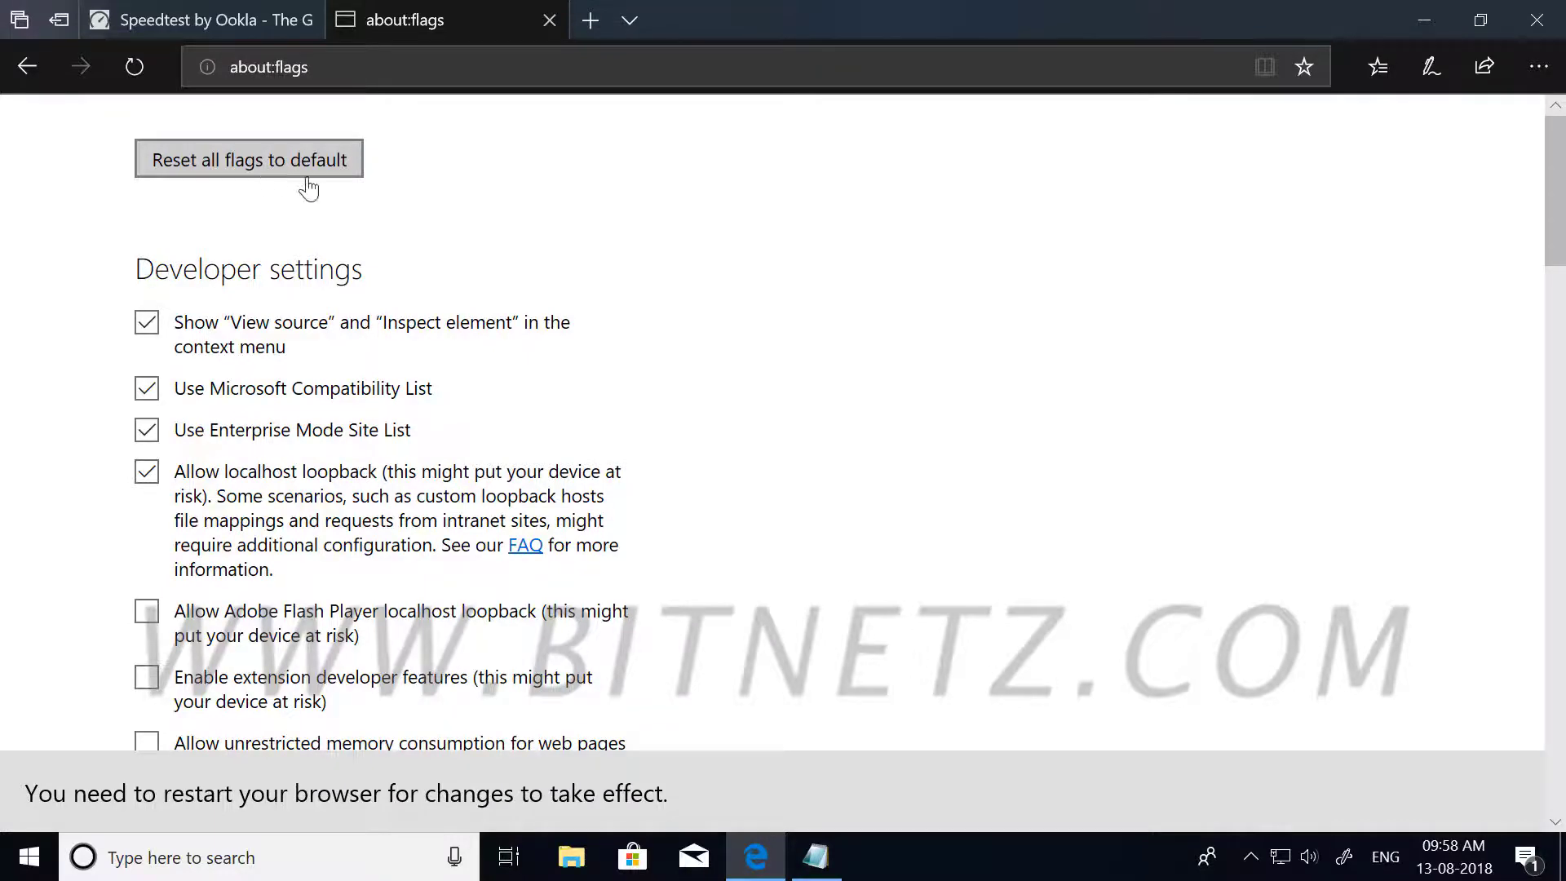
scroll(531, 324, down, 4)
scroll(531, 324, down, 10)
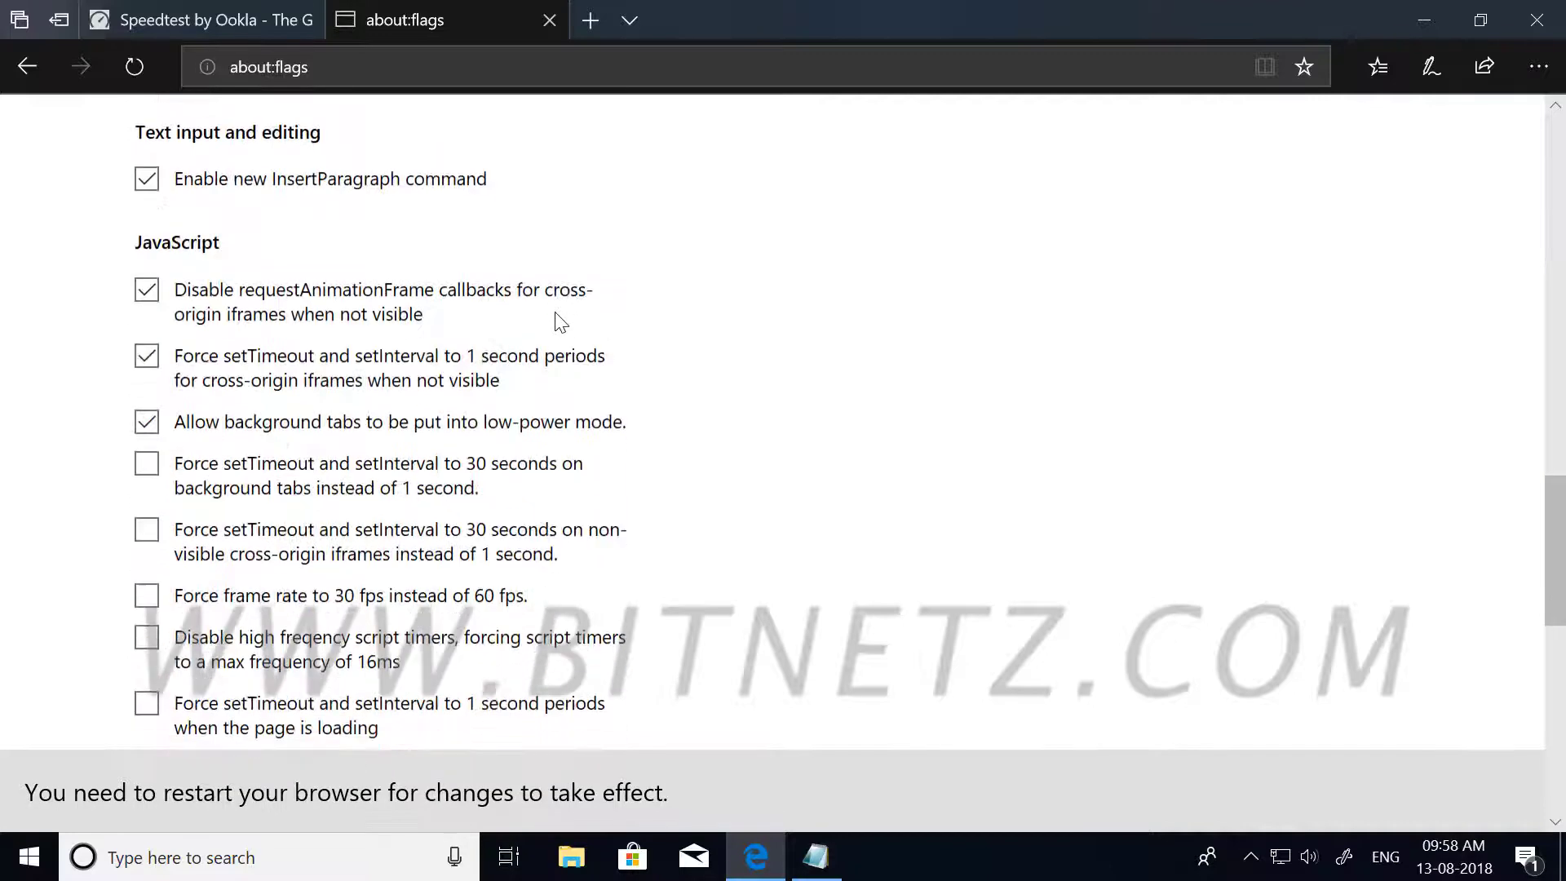
scroll(627, 522, up, 10)
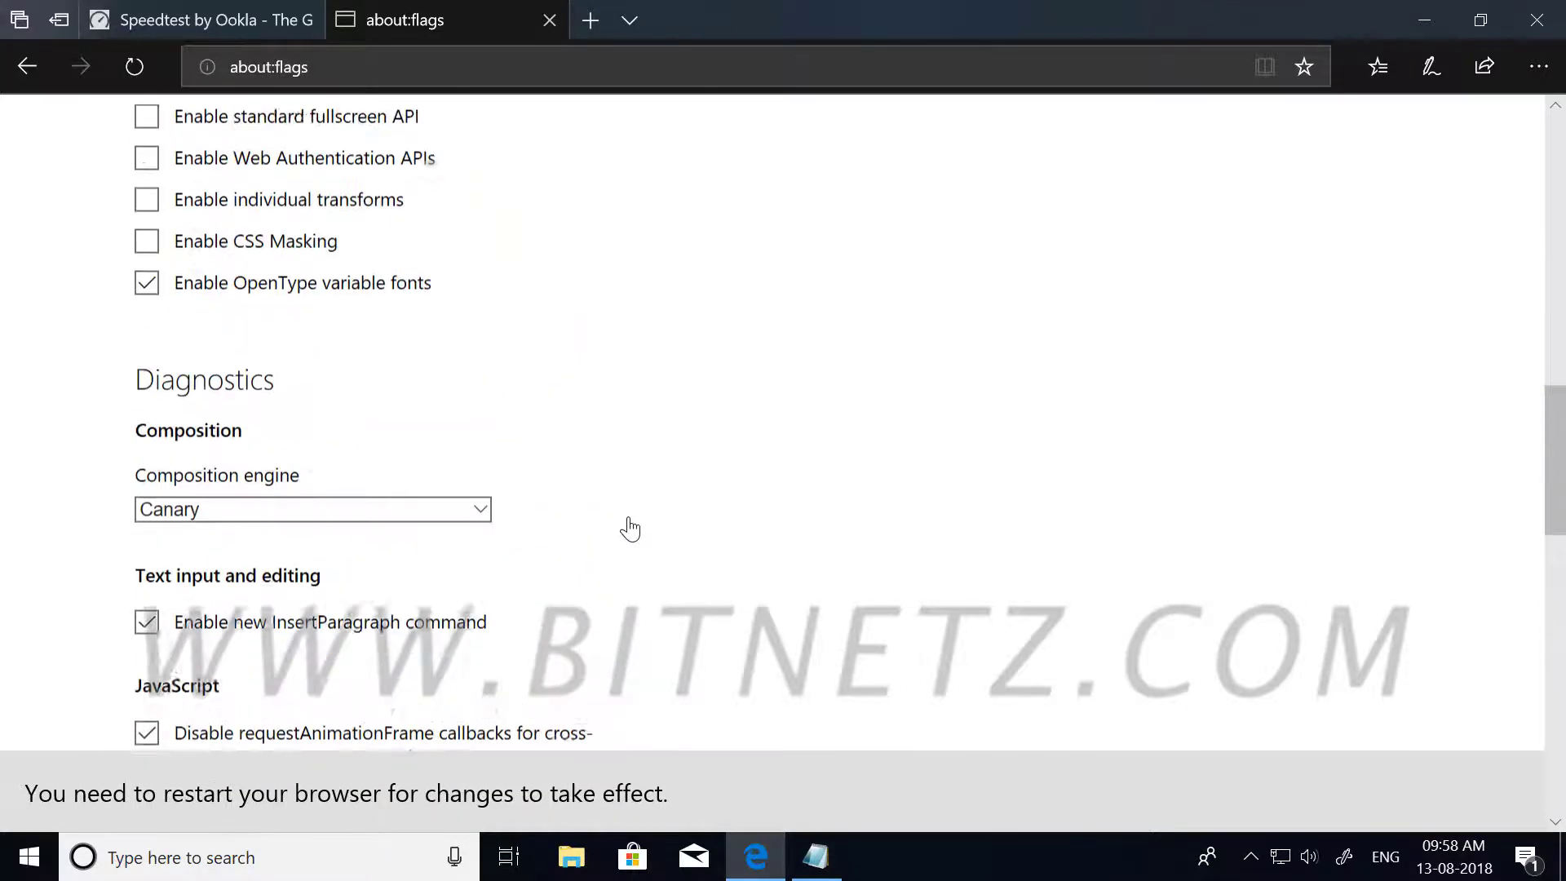
scroll(657, 375, up, 1)
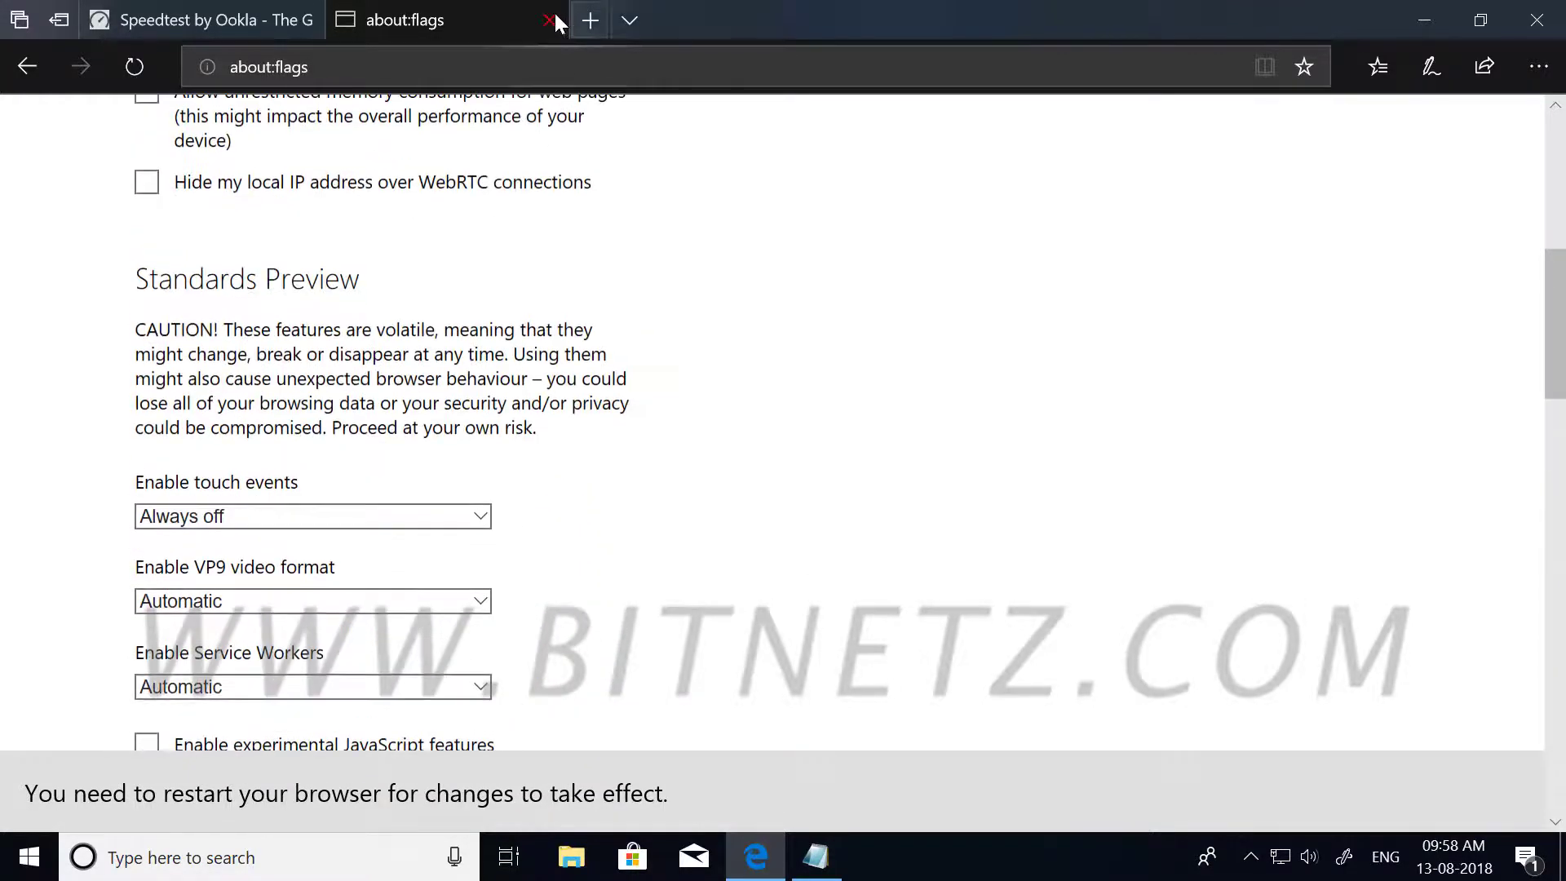
click(550, 19)
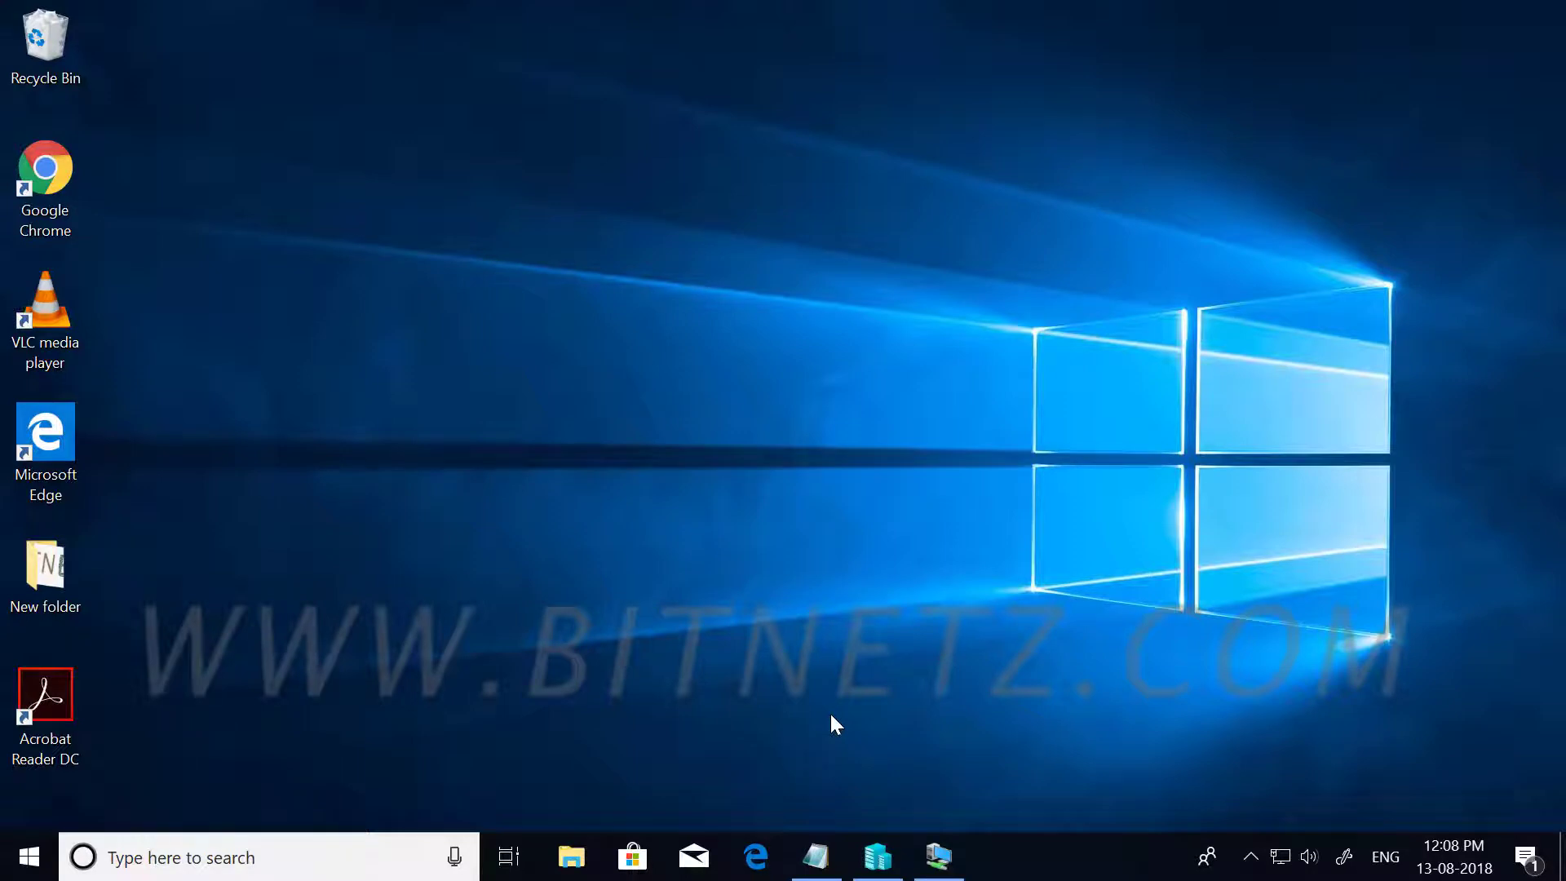
Handwrite a numbered list reading Repair, Reset and Reinst on the desktop and double-underline Repair.
mouse_move(644, 141)
mouse_down()
mouse_move(699, 154)
mouse_move(823, 130)
mouse_up()
drag(779, 97, 796, 96)
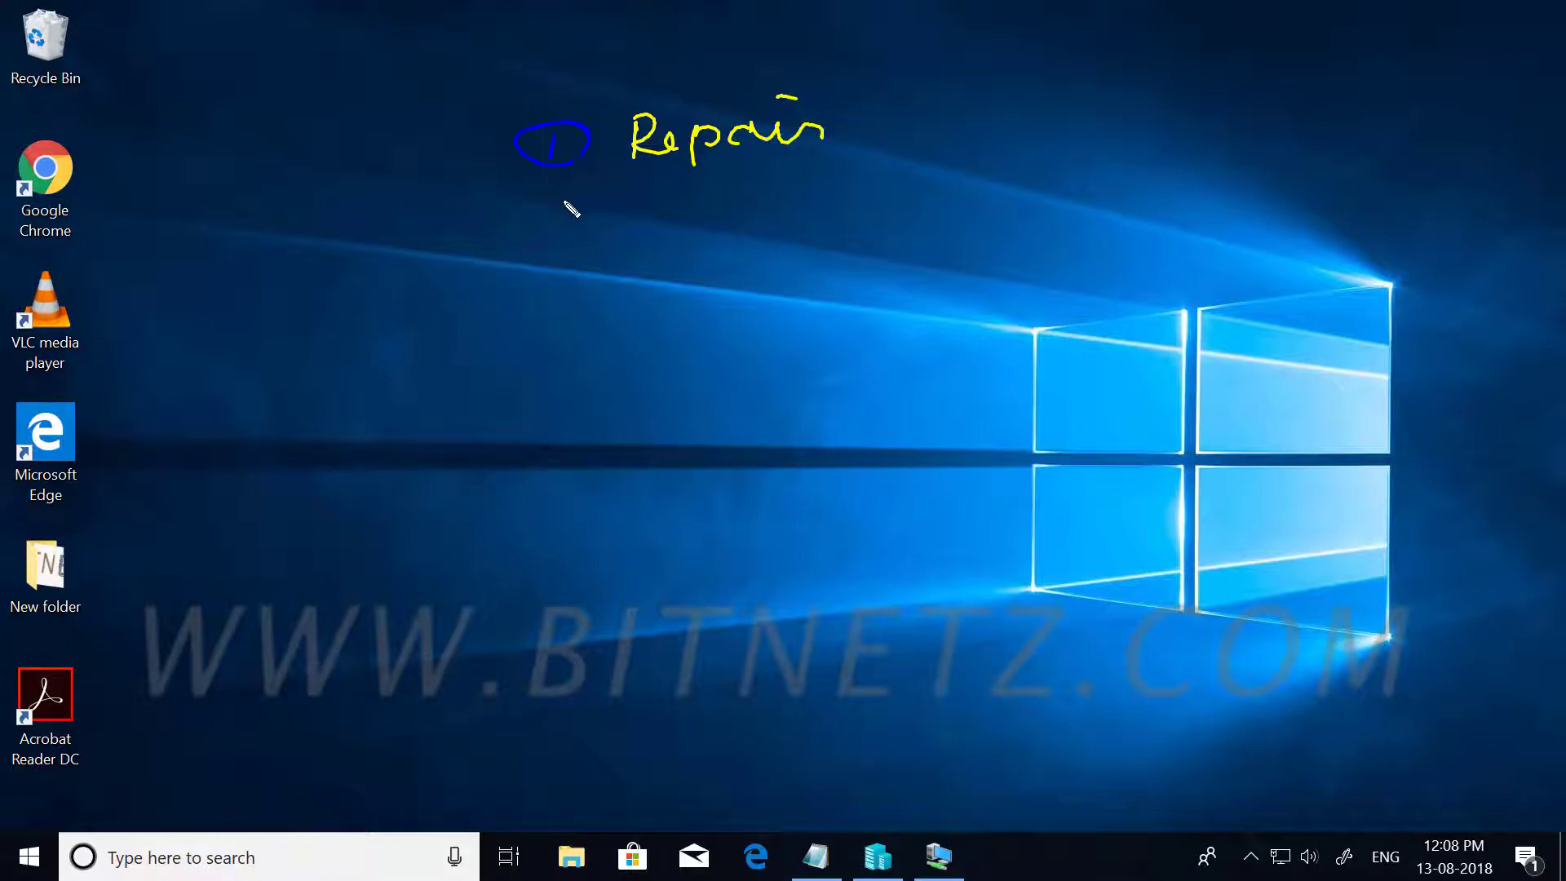
mouse_move(561, 229)
mouse_down()
mouse_move(555, 215)
mouse_move(588, 203)
mouse_move(787, 214)
mouse_move(818, 189)
mouse_up()
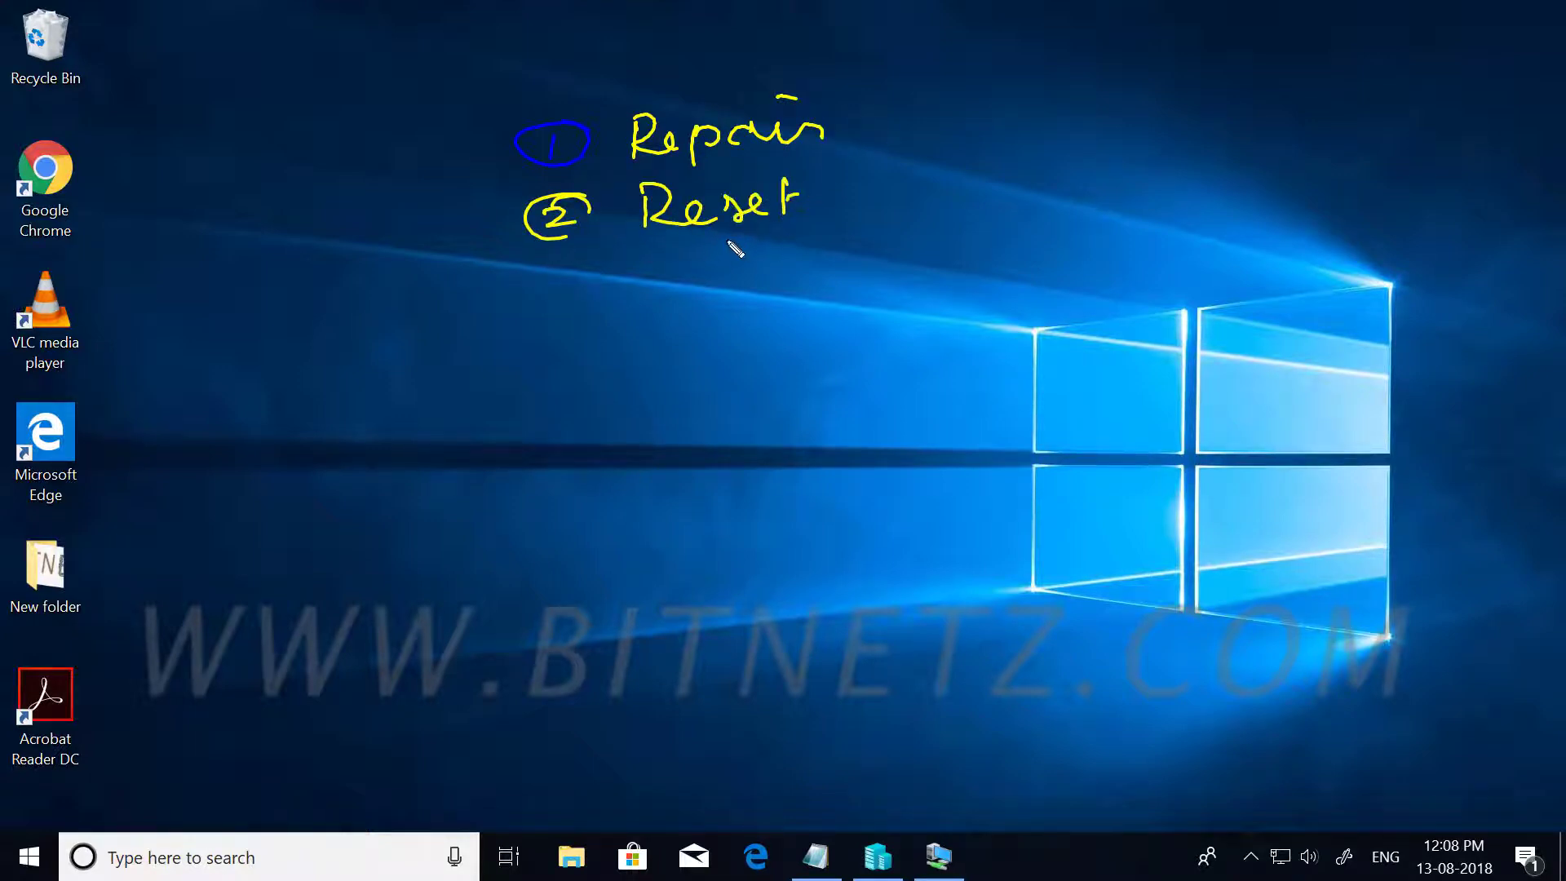
mouse_move(557, 283)
mouse_down()
mouse_move(561, 306)
mouse_move(611, 276)
mouse_move(779, 302)
mouse_move(874, 260)
mouse_up()
drag(674, 166, 834, 175)
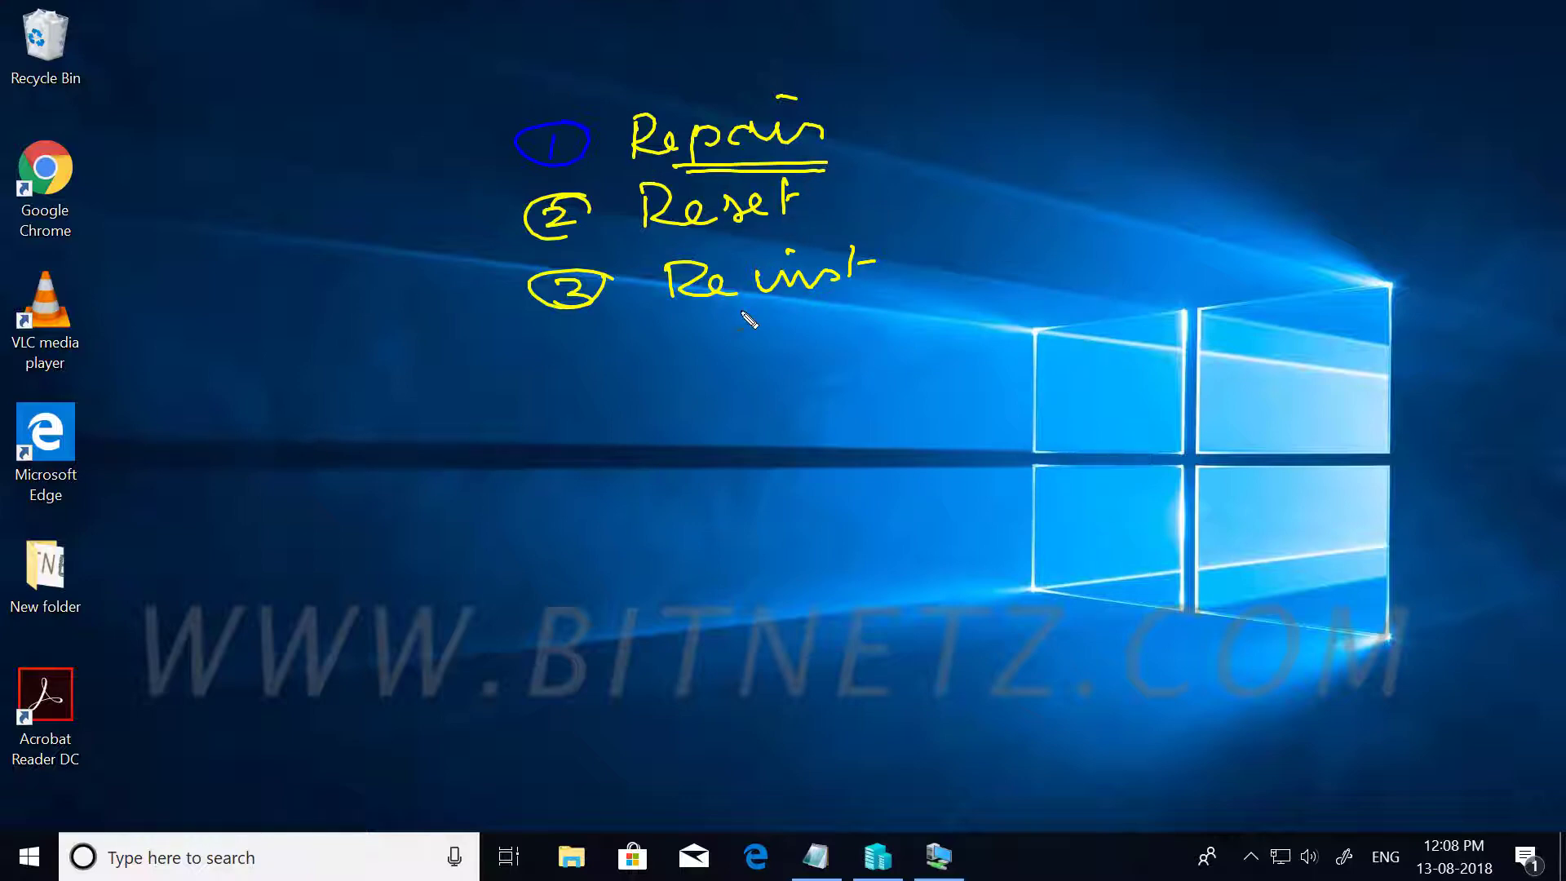
Handwrite "v 1709" with a double underline beside the list, bracket the three items, and clear all annotations.
mouse_move(952, 210)
mouse_down()
mouse_move(965, 238)
mouse_move(978, 211)
mouse_move(1026, 236)
mouse_up()
mouse_move(1039, 204)
mouse_down()
mouse_move(1048, 235)
mouse_move(1100, 201)
mouse_move(1150, 234)
mouse_up()
mouse_move(1028, 263)
mouse_down()
mouse_move(1177, 261)
mouse_move(1183, 276)
mouse_up()
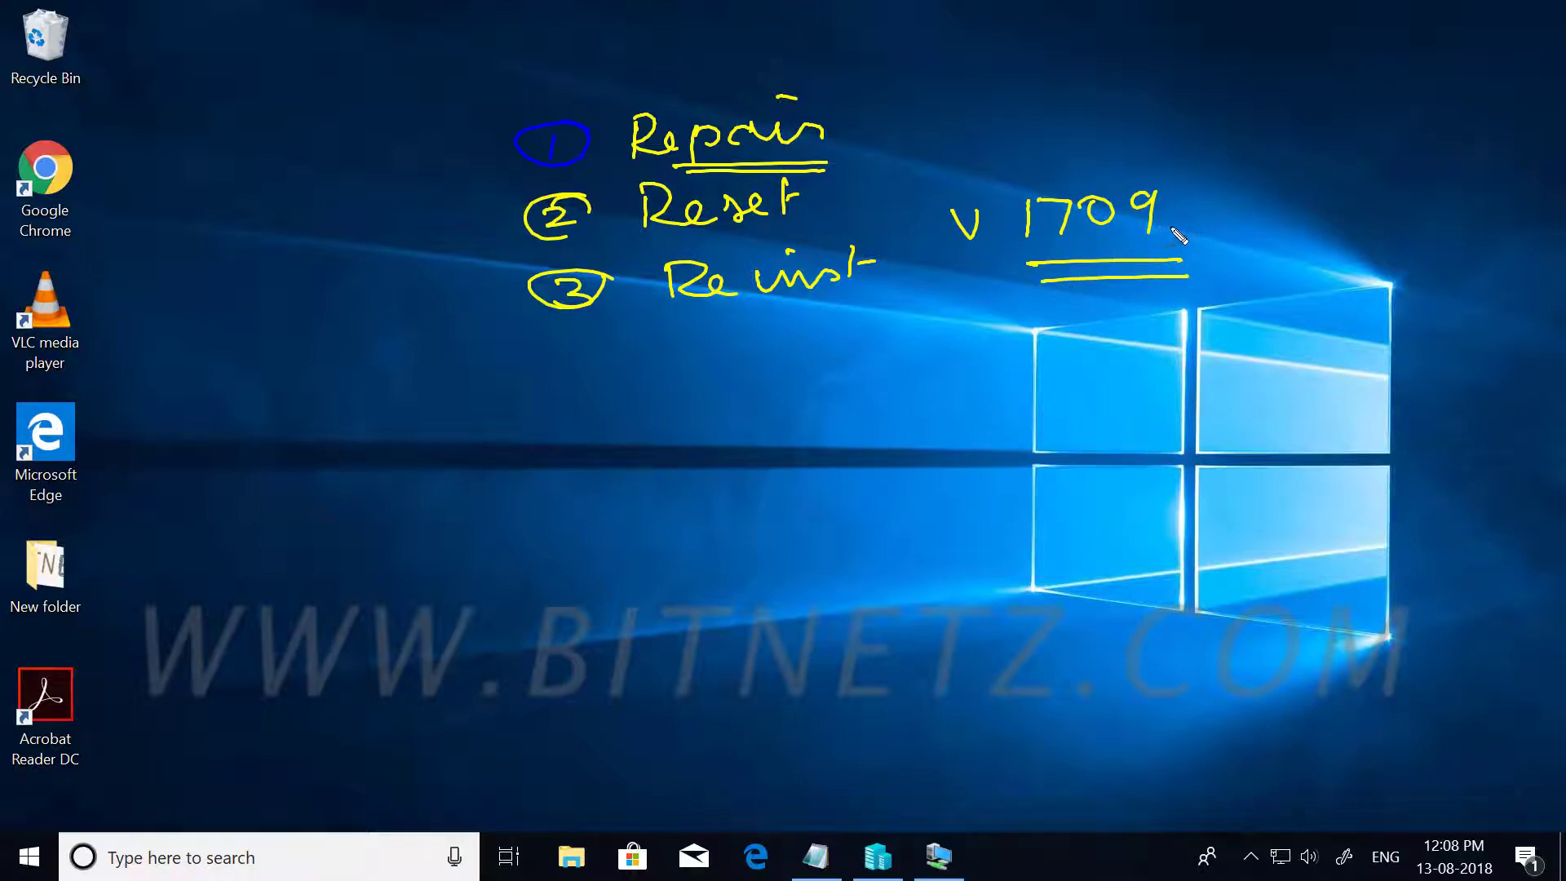
drag(1233, 158, 1262, 237)
drag(1281, 237, 1305, 214)
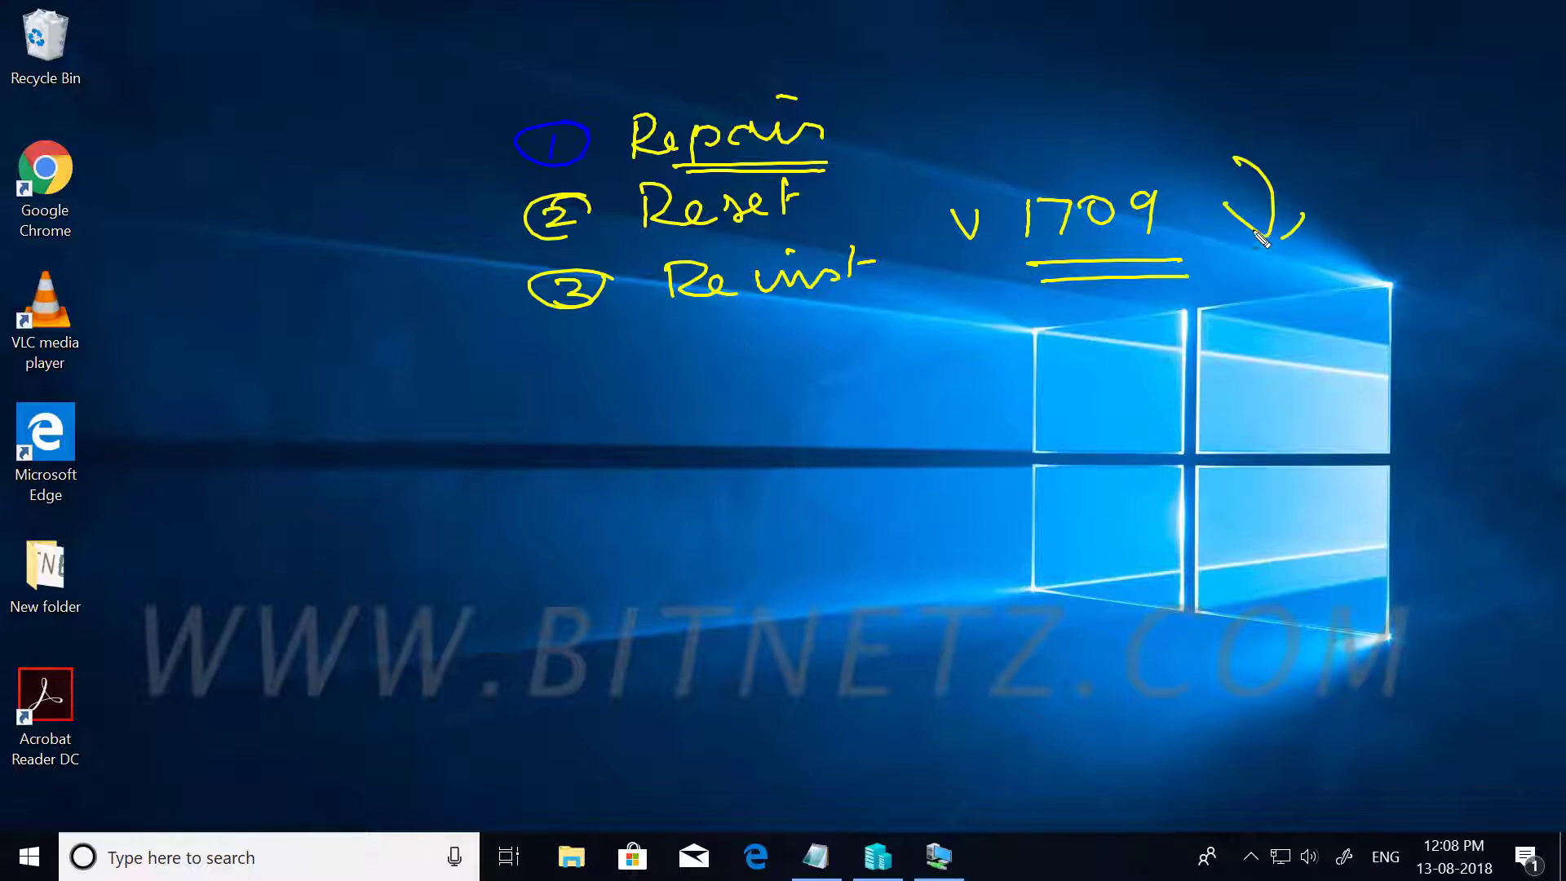
mouse_move(871, 106)
mouse_down()
mouse_move(897, 163)
mouse_move(889, 296)
mouse_up()
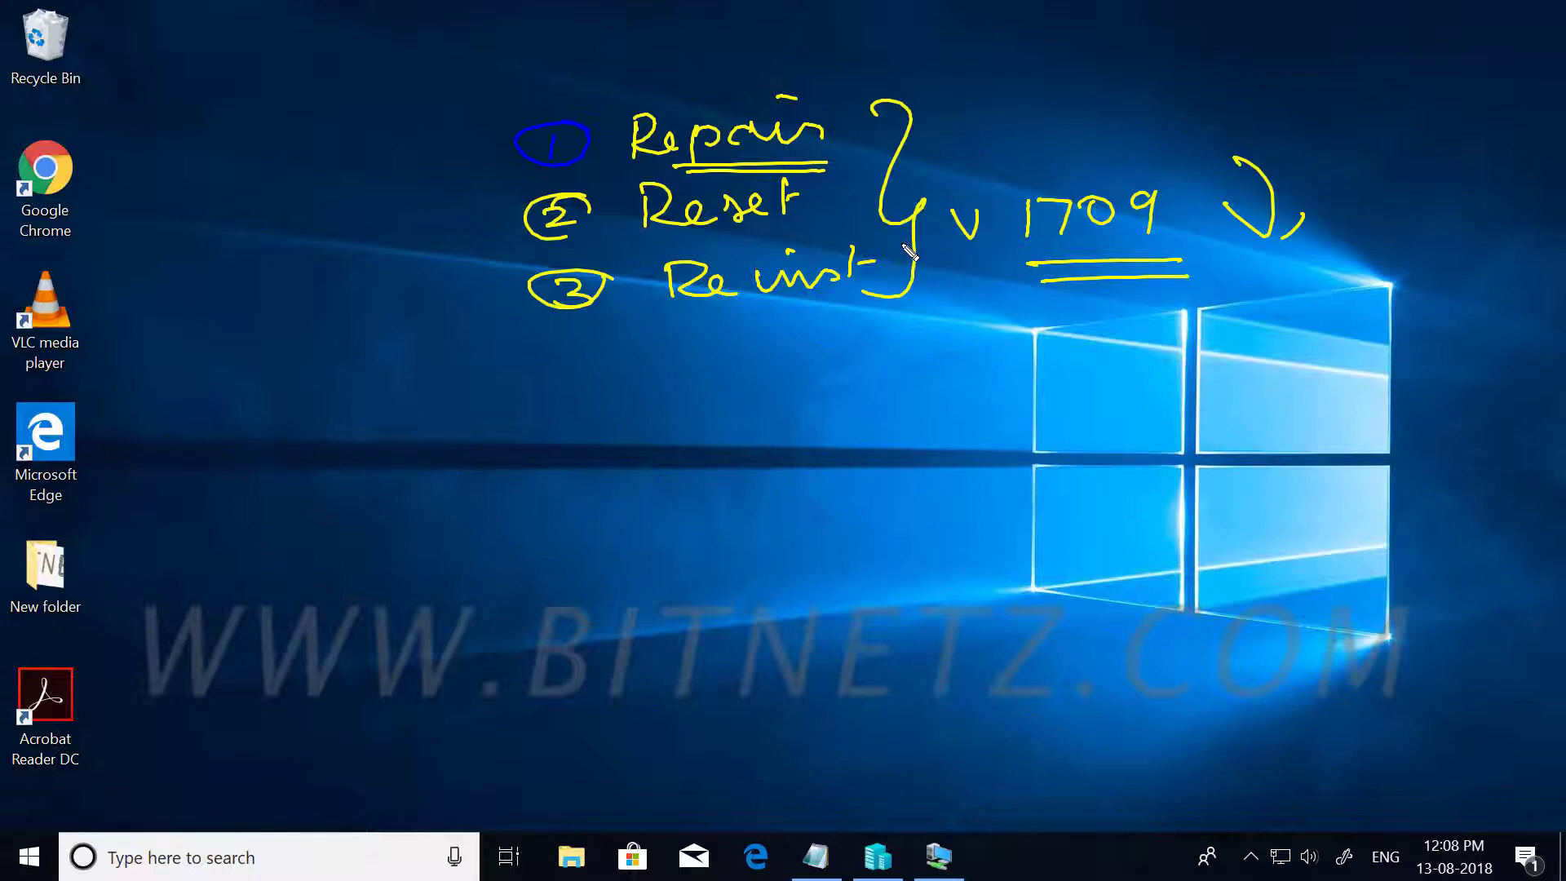
key(Escape)
Switch to the virtual machine and check its Windows version with winver, closing the version window.
click(939, 856)
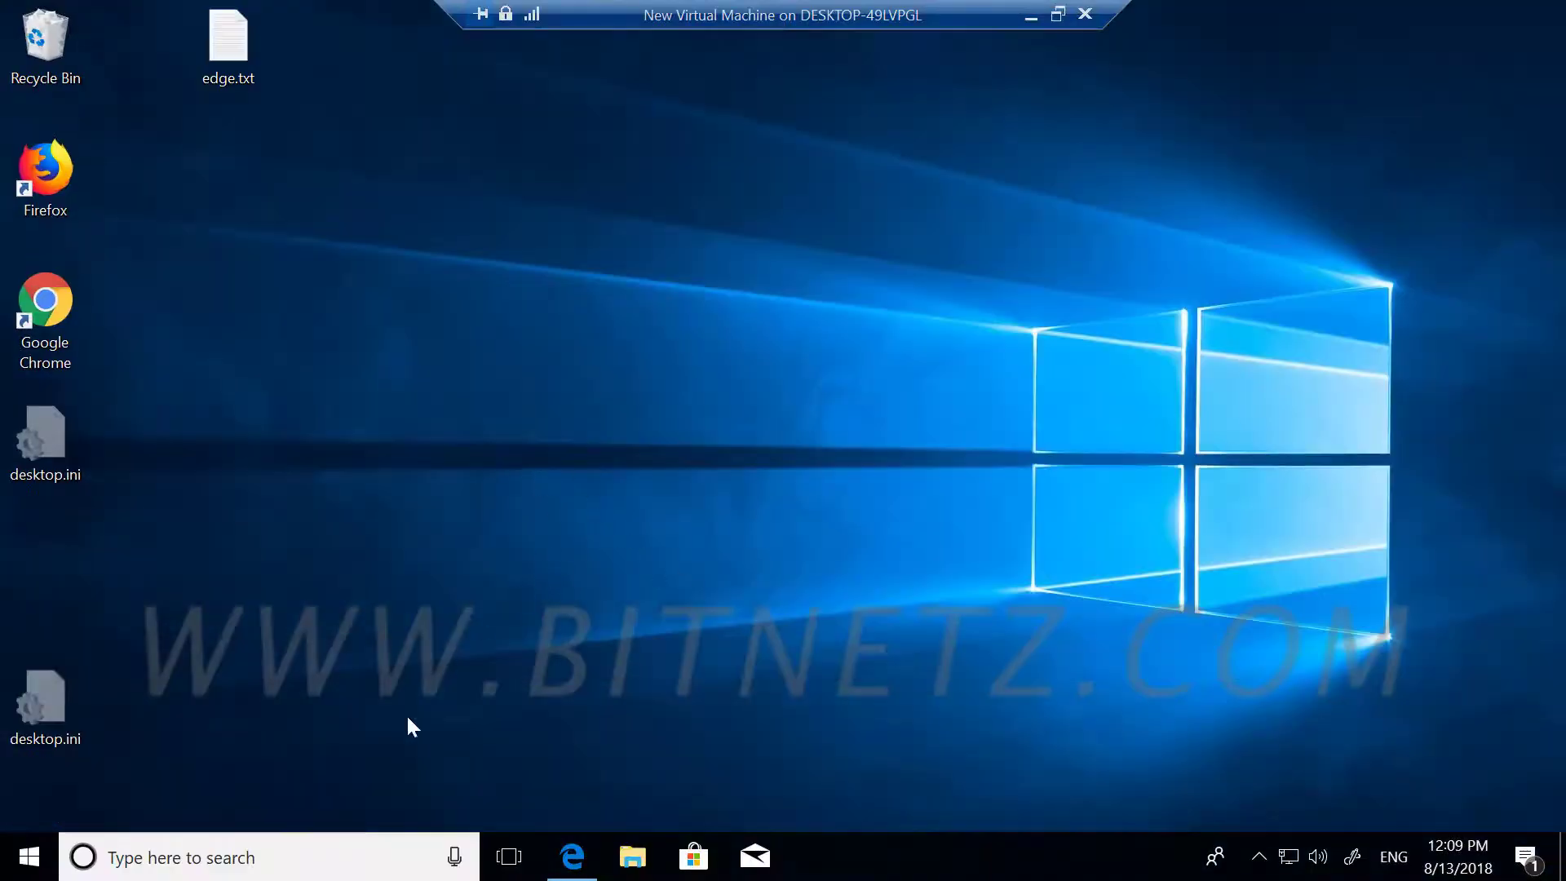
click(262, 856)
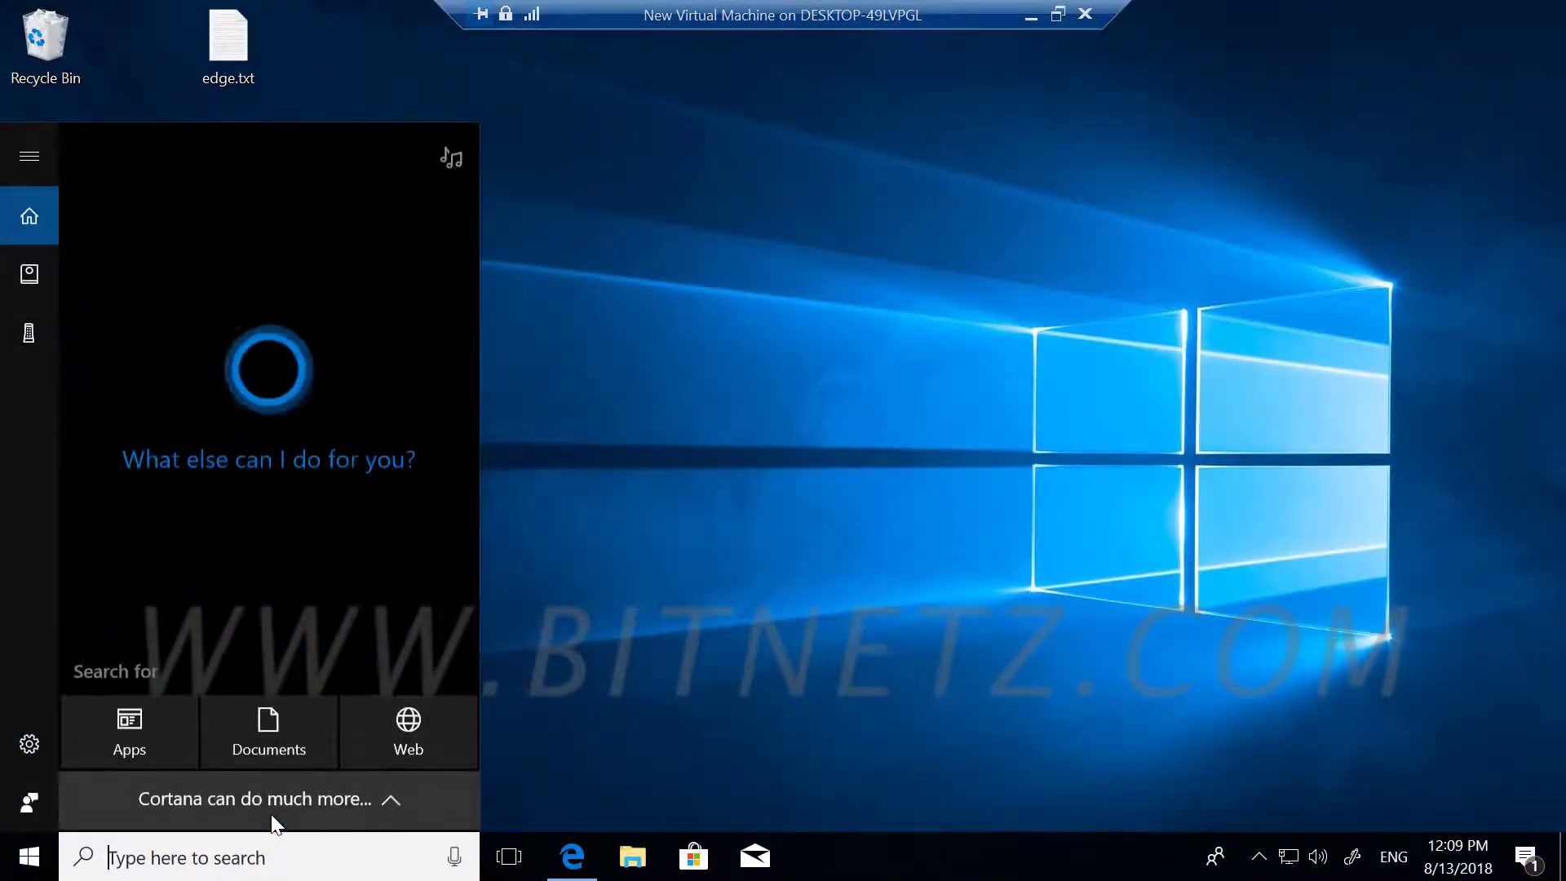
text(win)
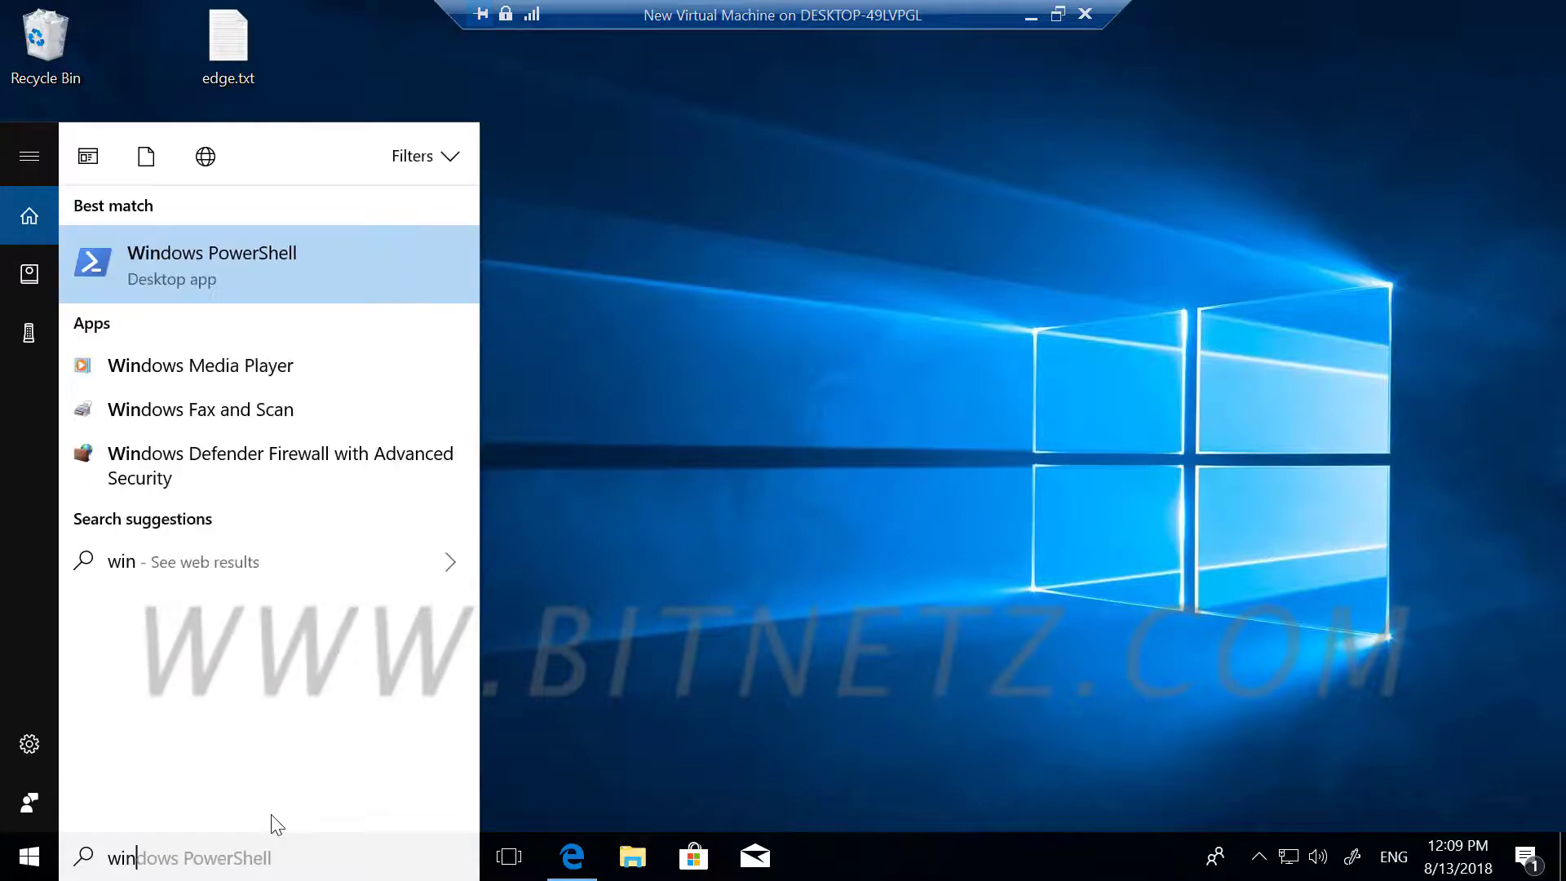
text(ver)
key(Return)
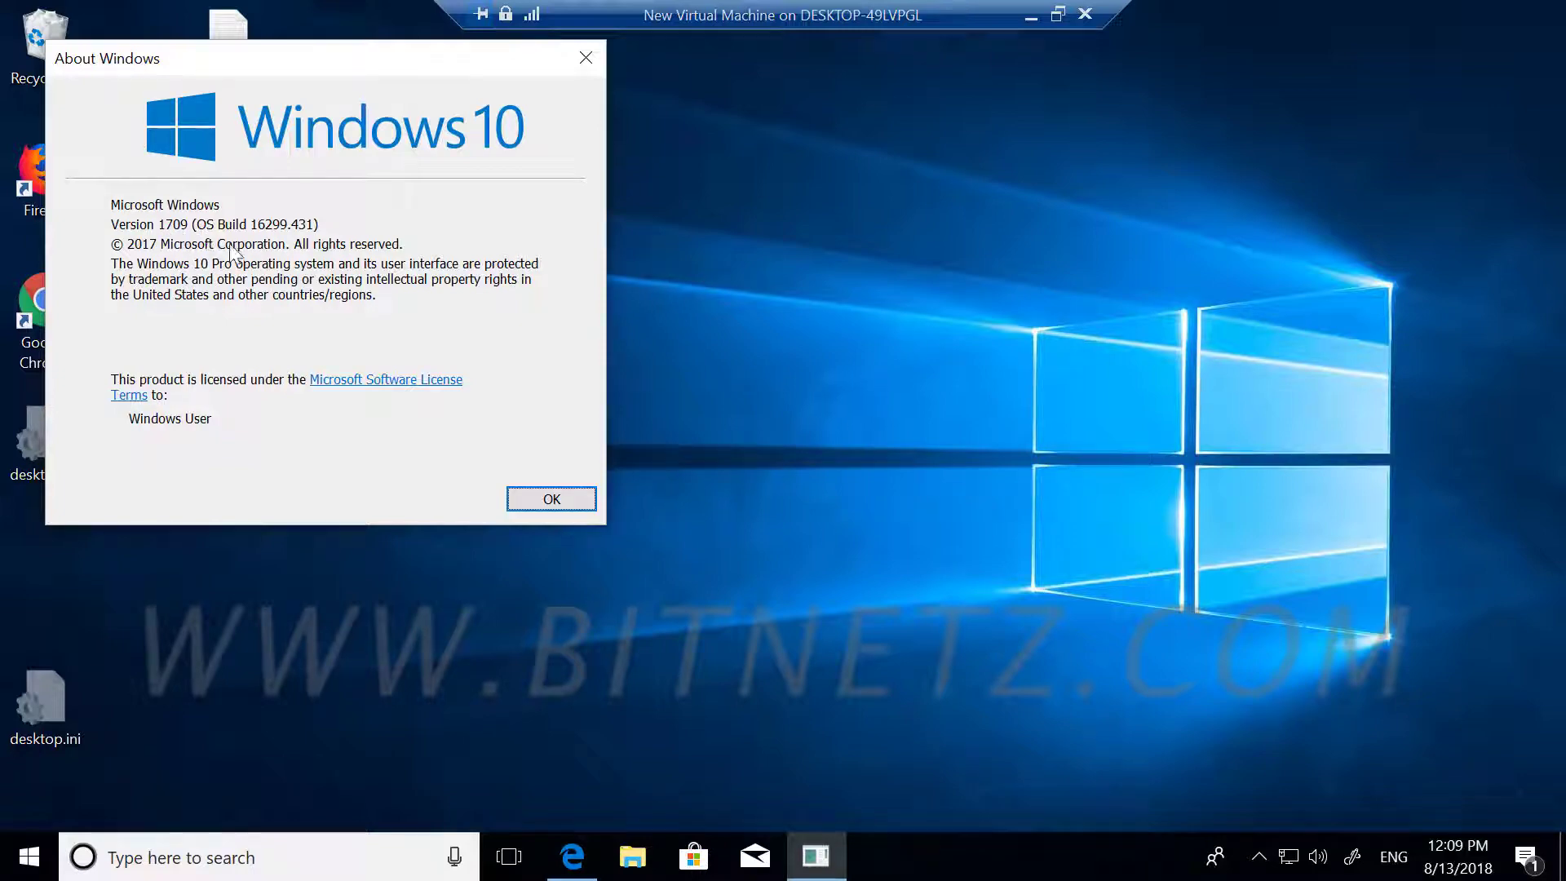
click(570, 498)
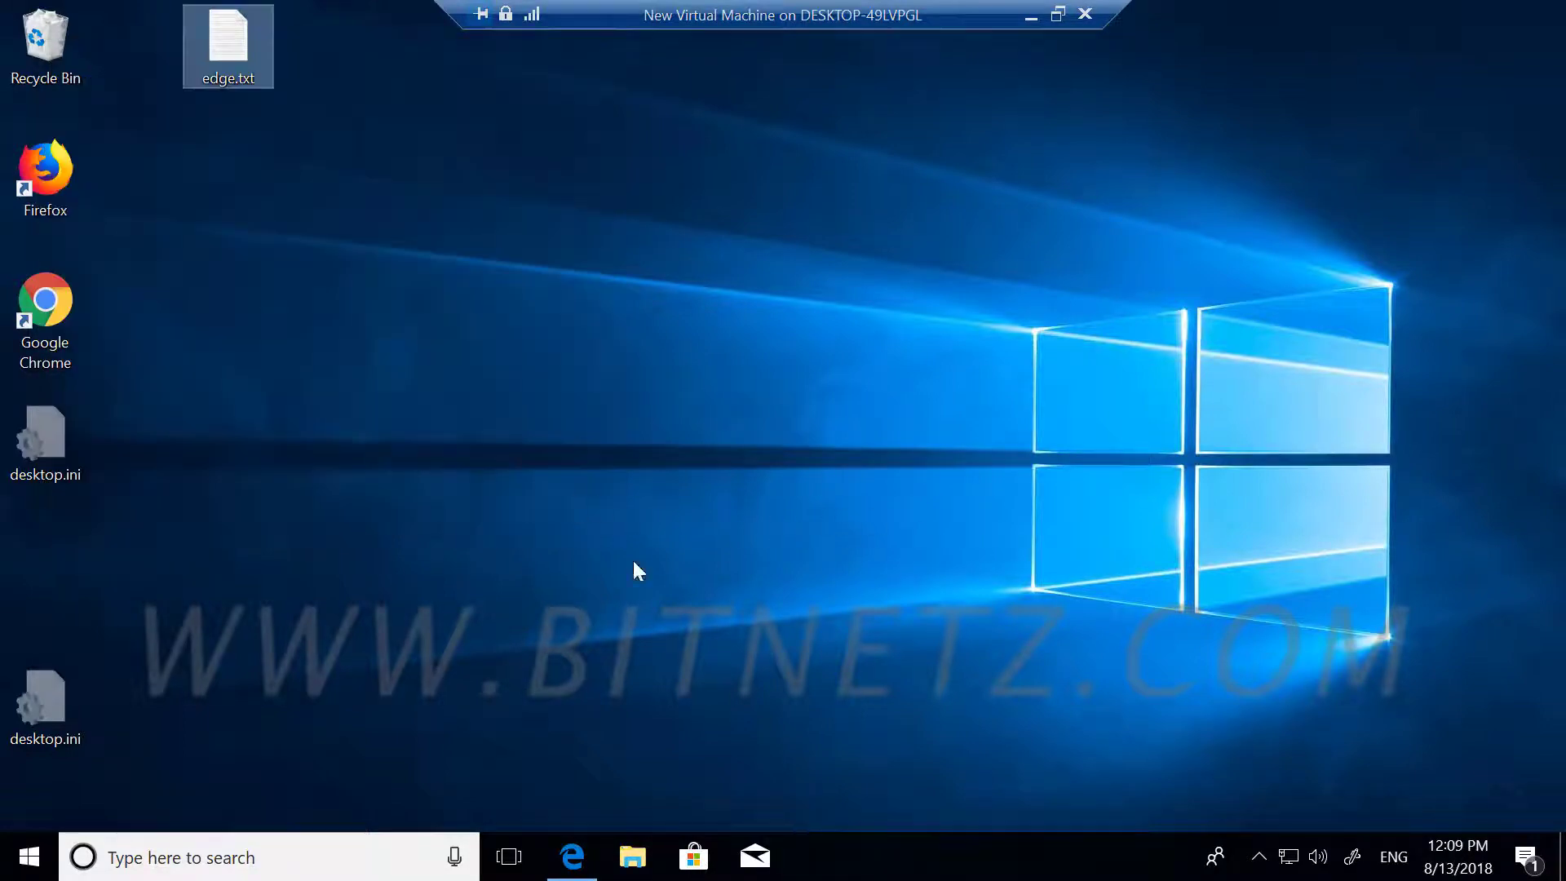
Open the advanced options of Microsoft Edge from the installed apps list in Windows Settings.
click(28, 857)
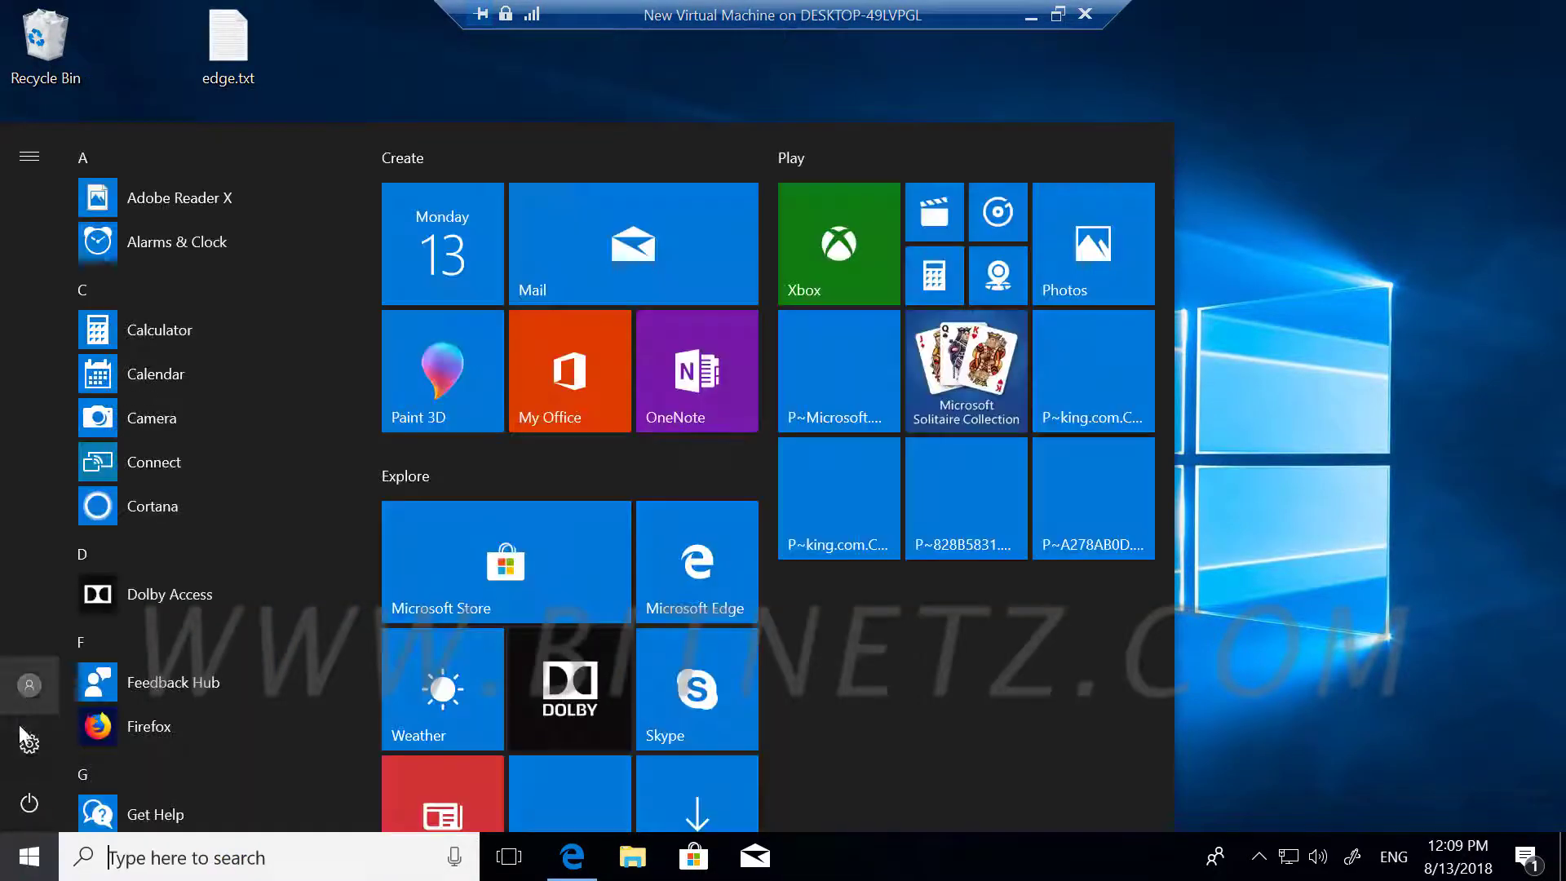
click(29, 744)
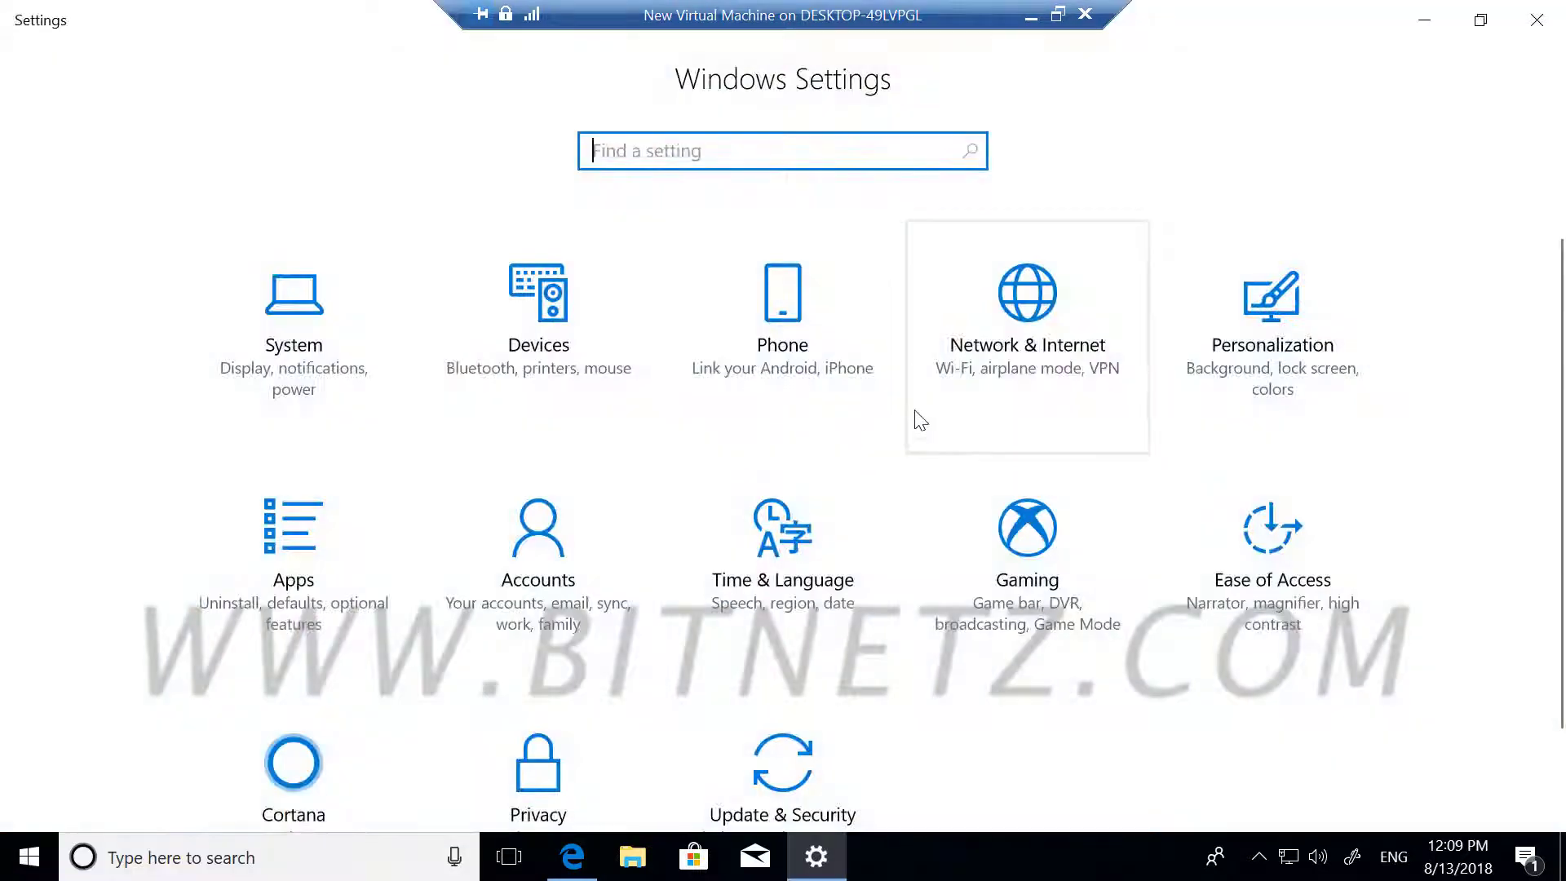
click(310, 538)
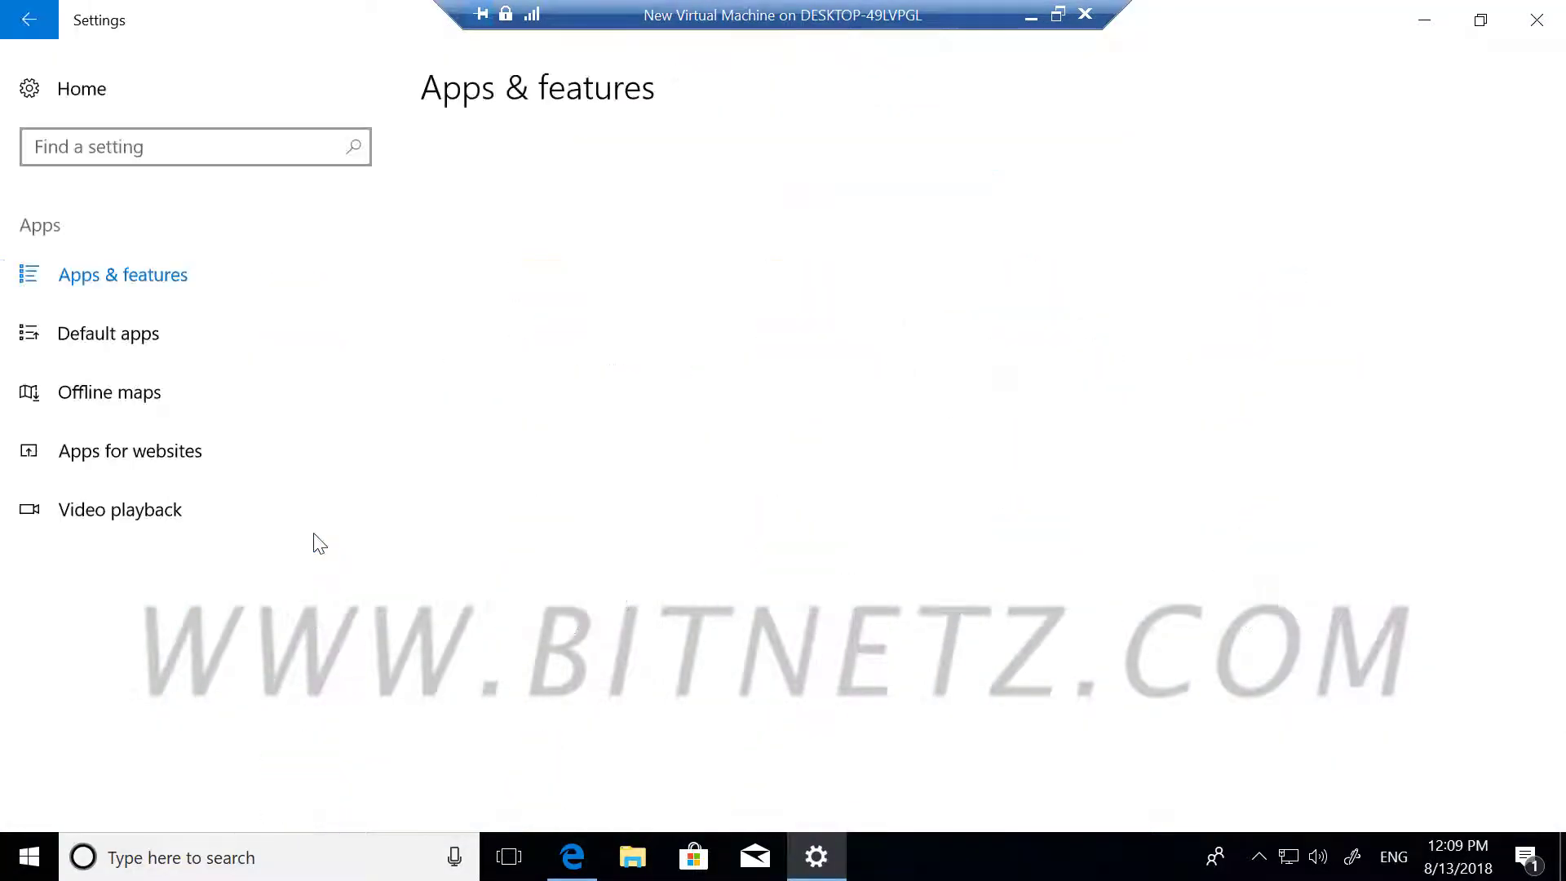
scroll(901, 412, down, 8)
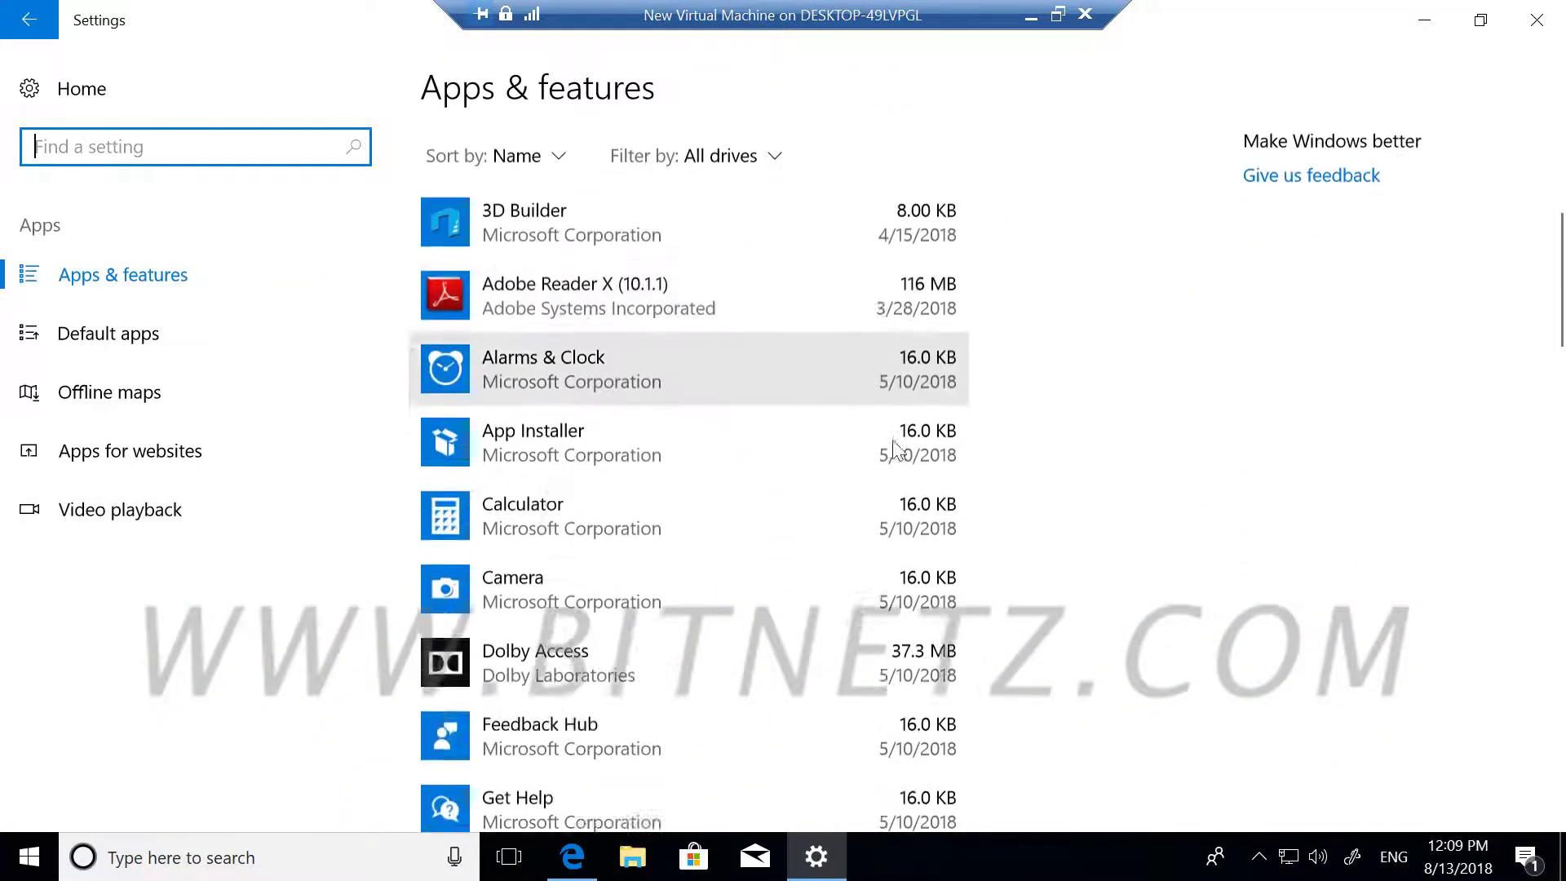
scroll(893, 458, down, 7)
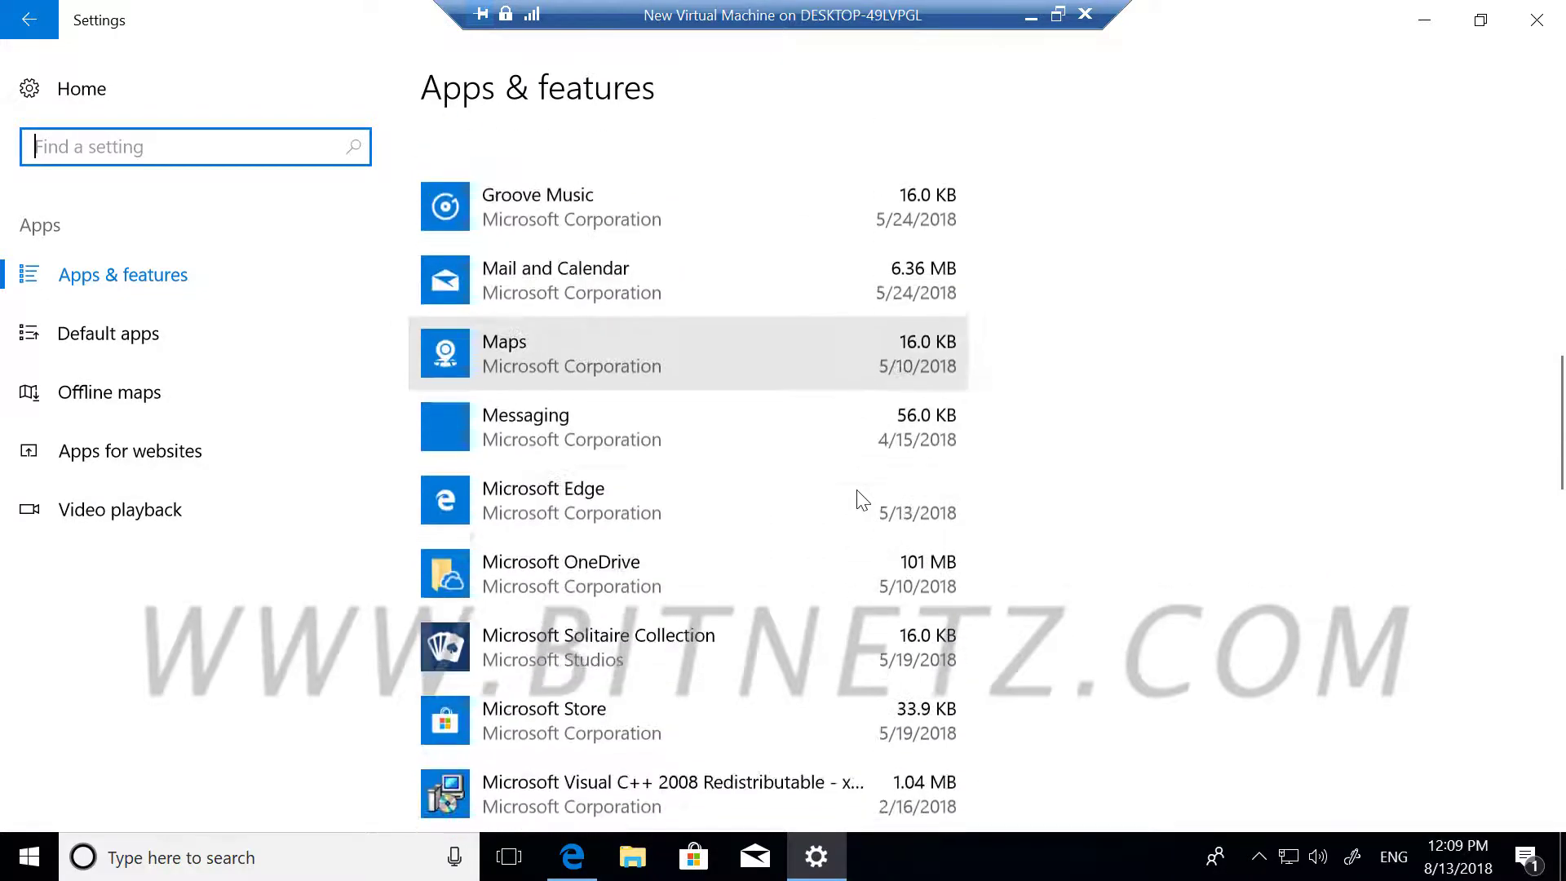
click(819, 520)
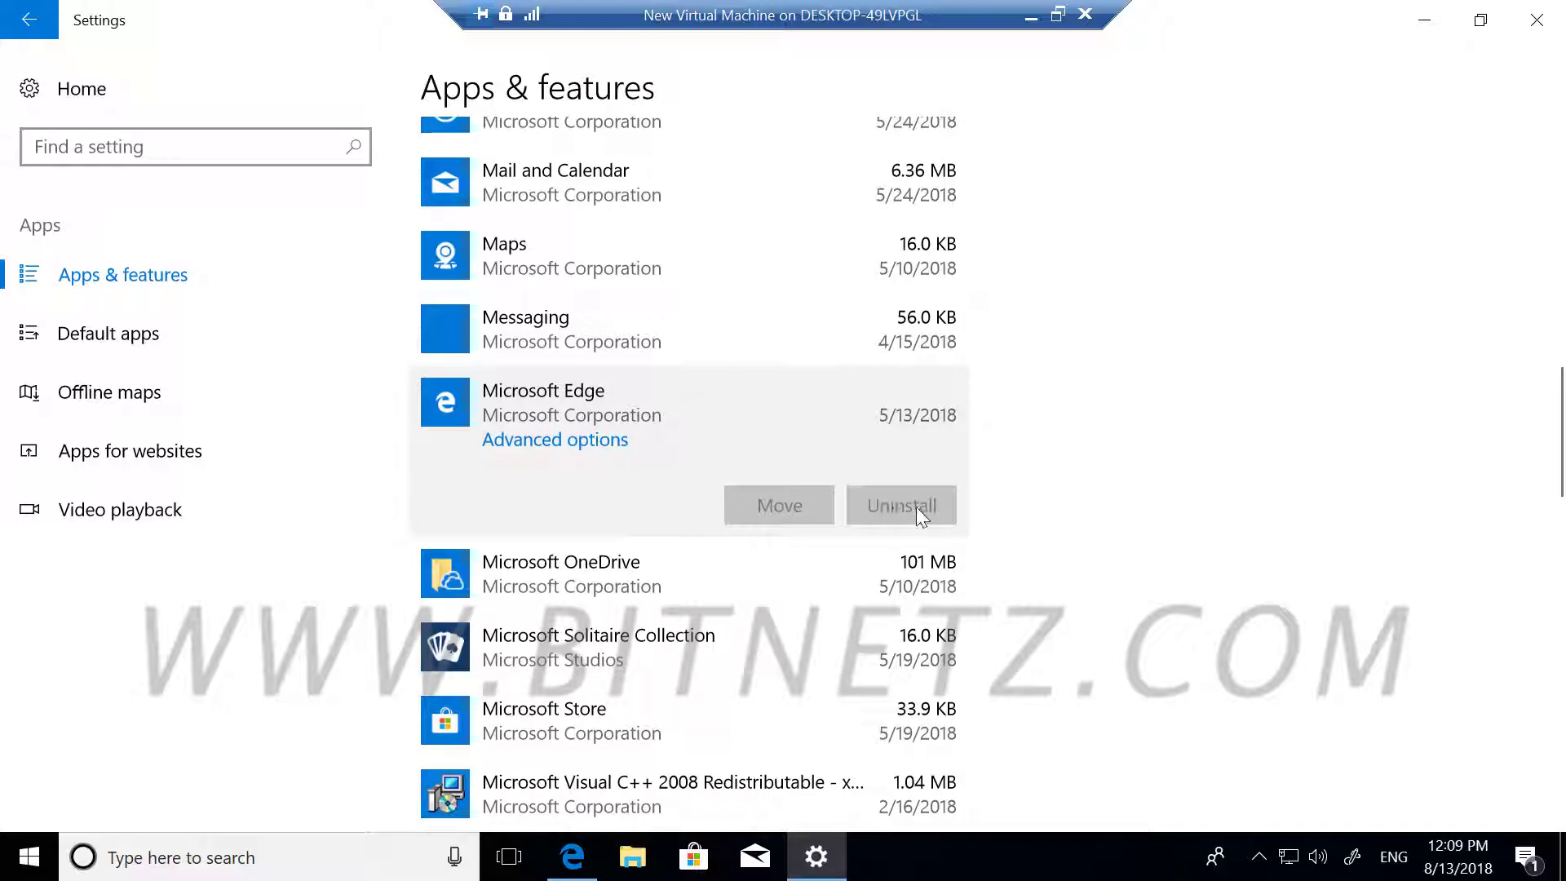
click(575, 445)
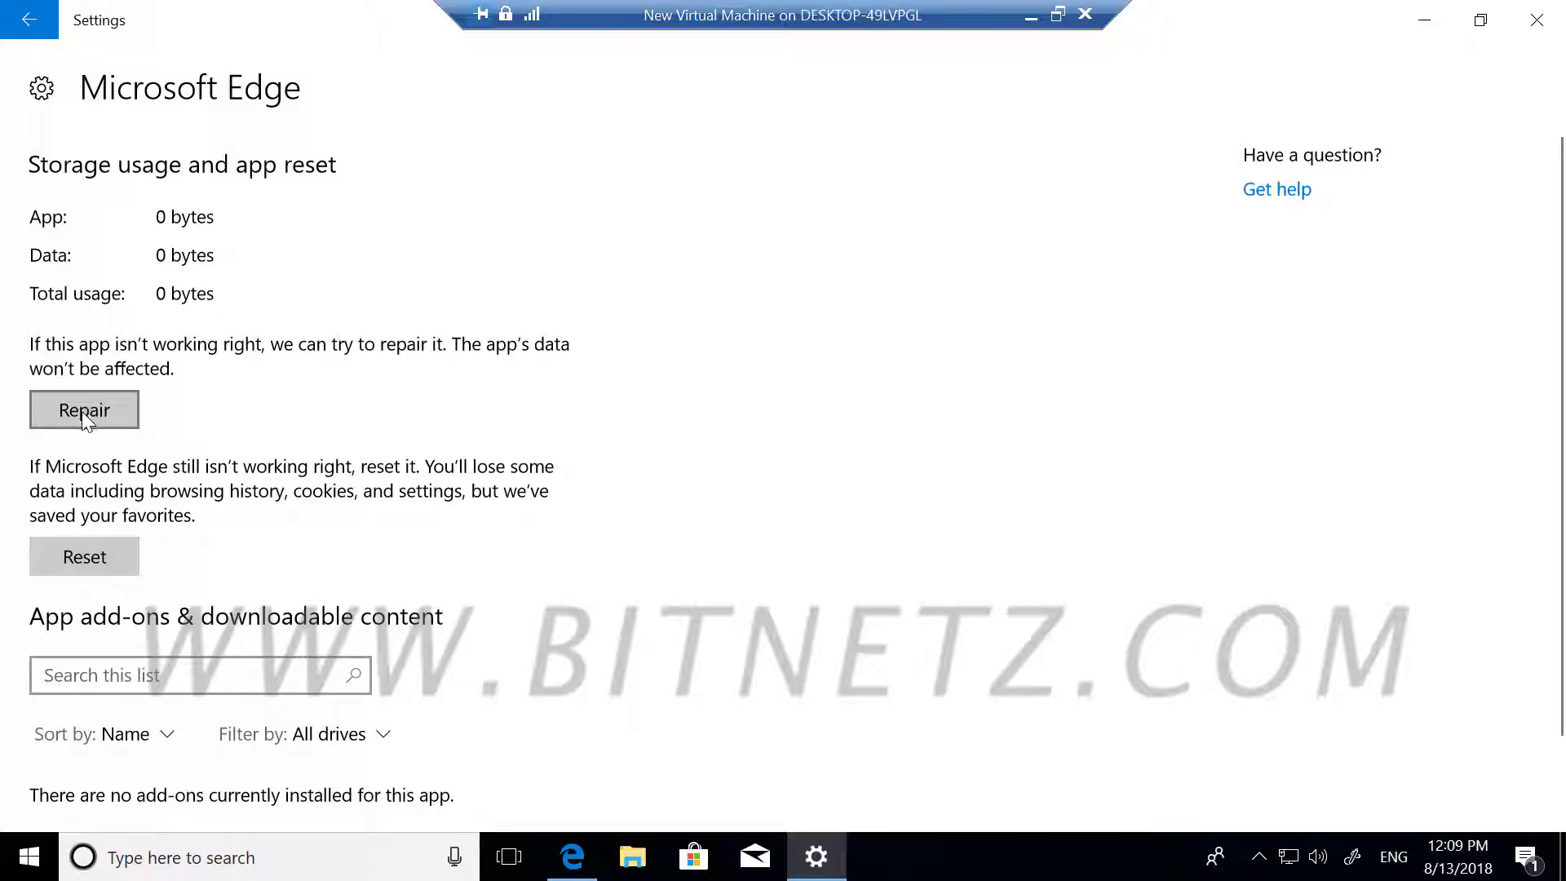
Repair Microsoft Edge, bring up the browser to test it, and close all its tabs.
click(85, 408)
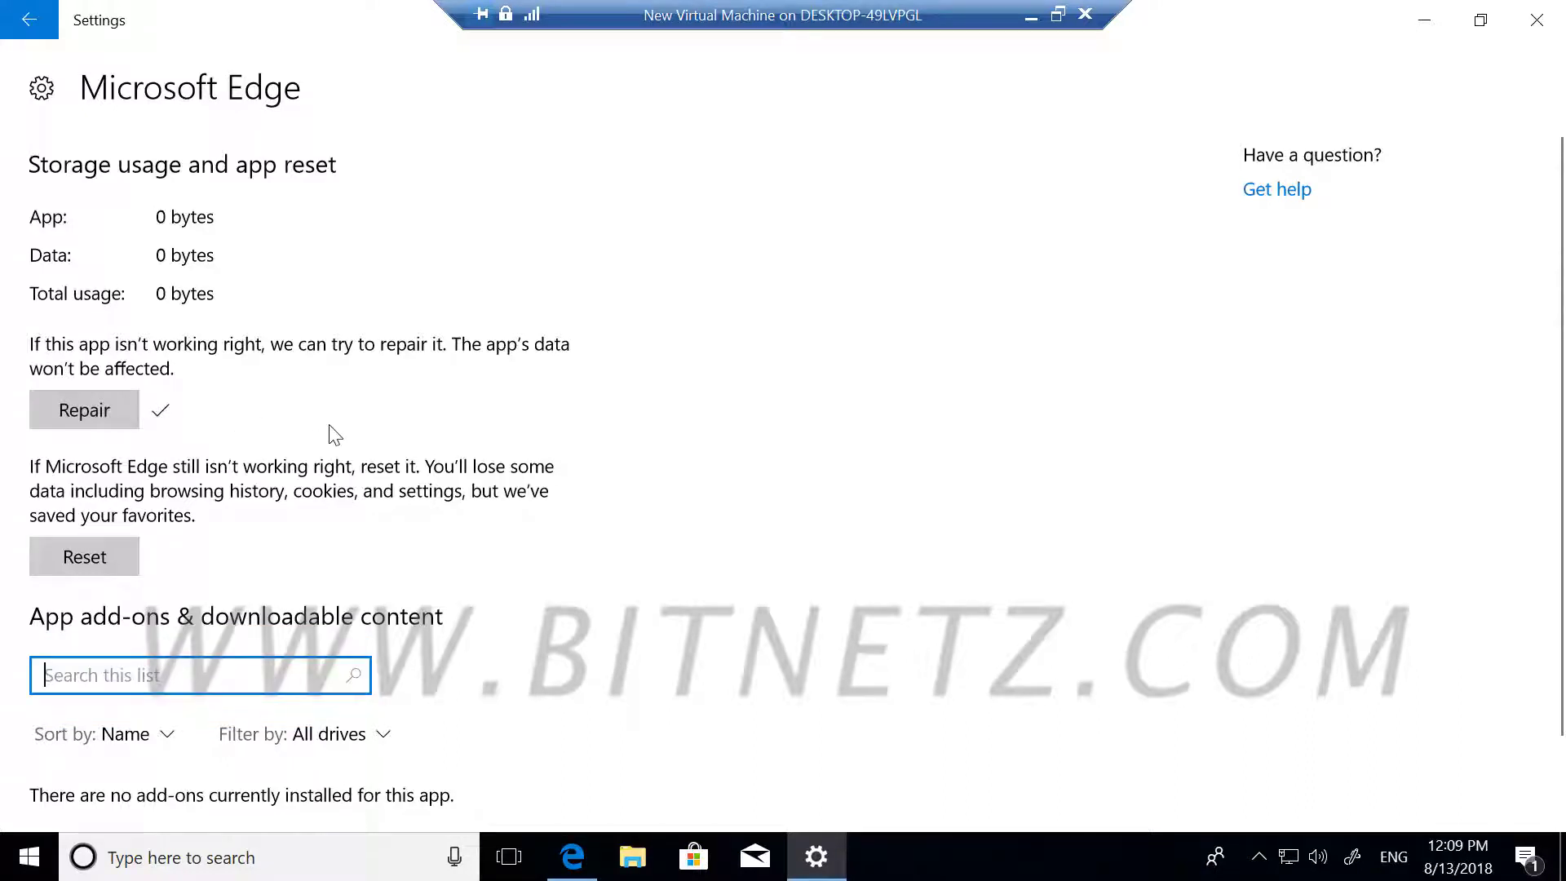
mouse_move(585, 869)
click(586, 831)
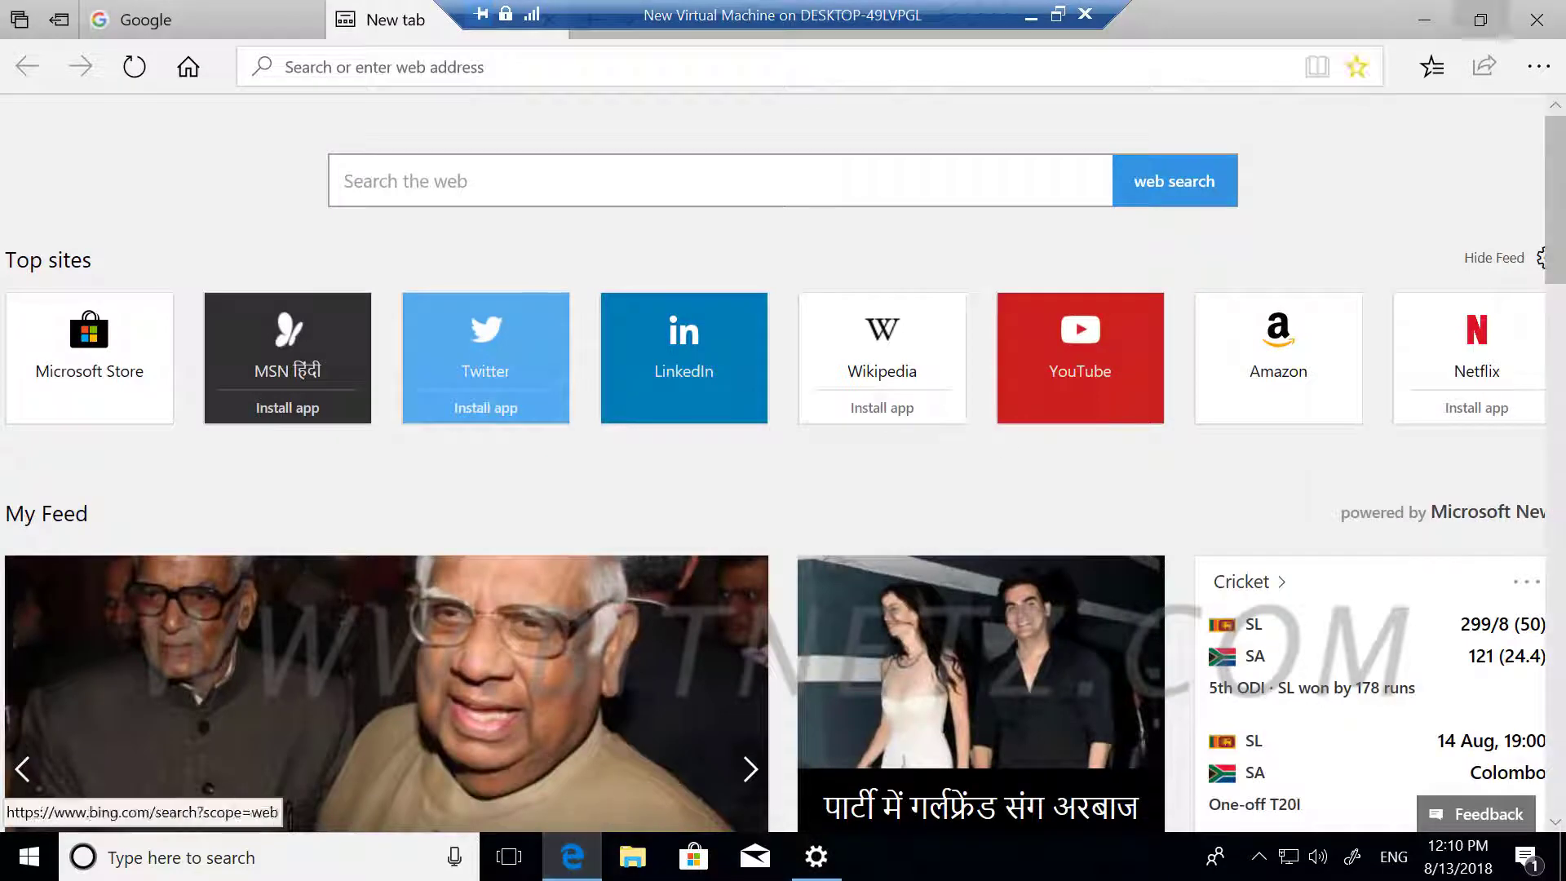
click(1510, 12)
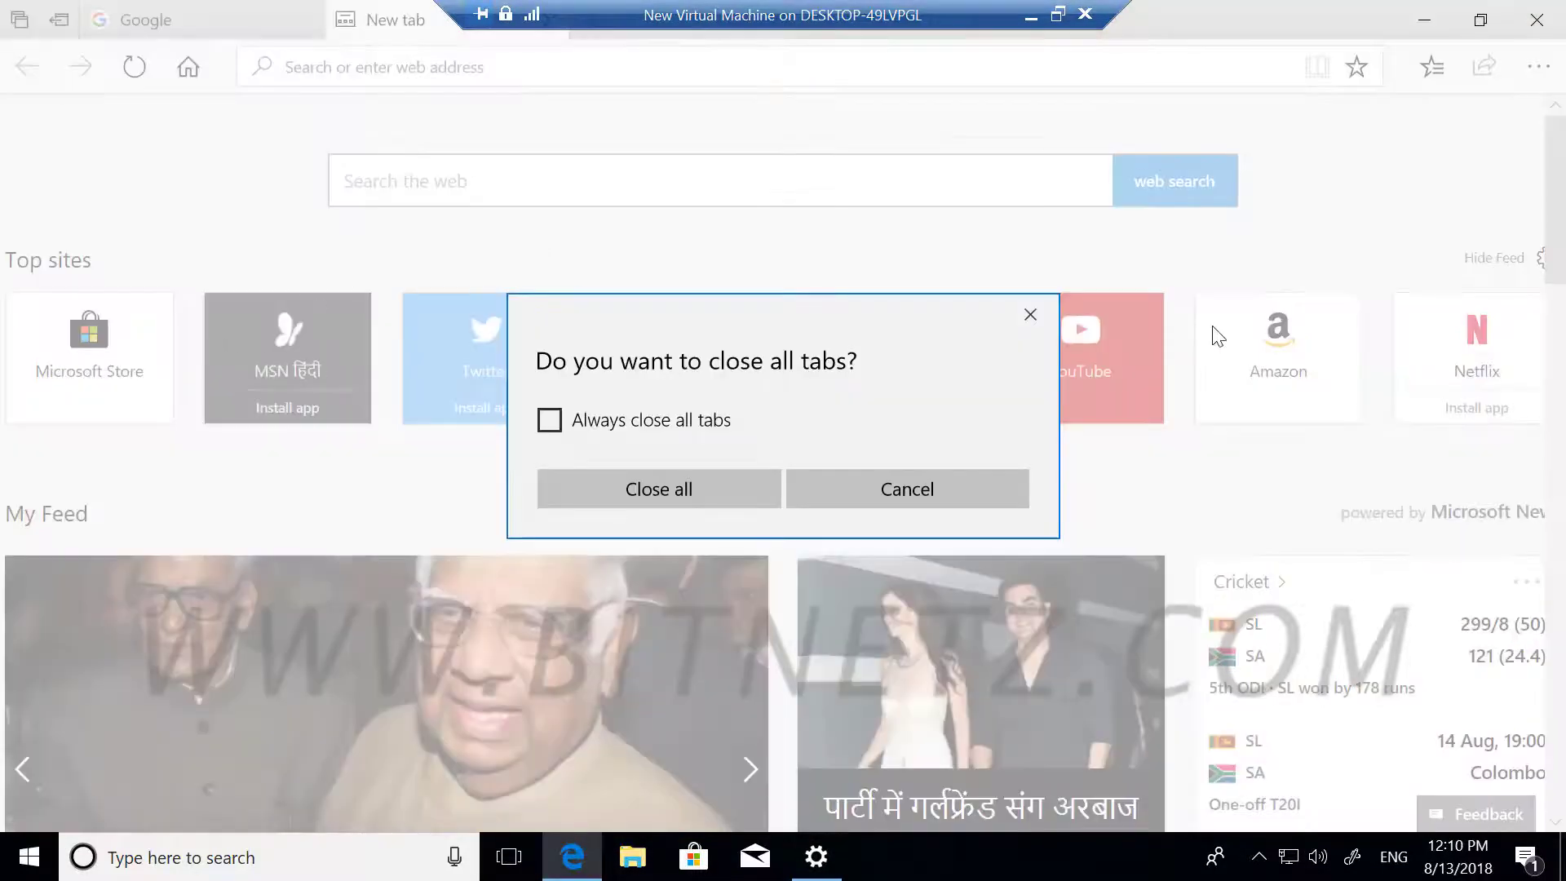
click(688, 486)
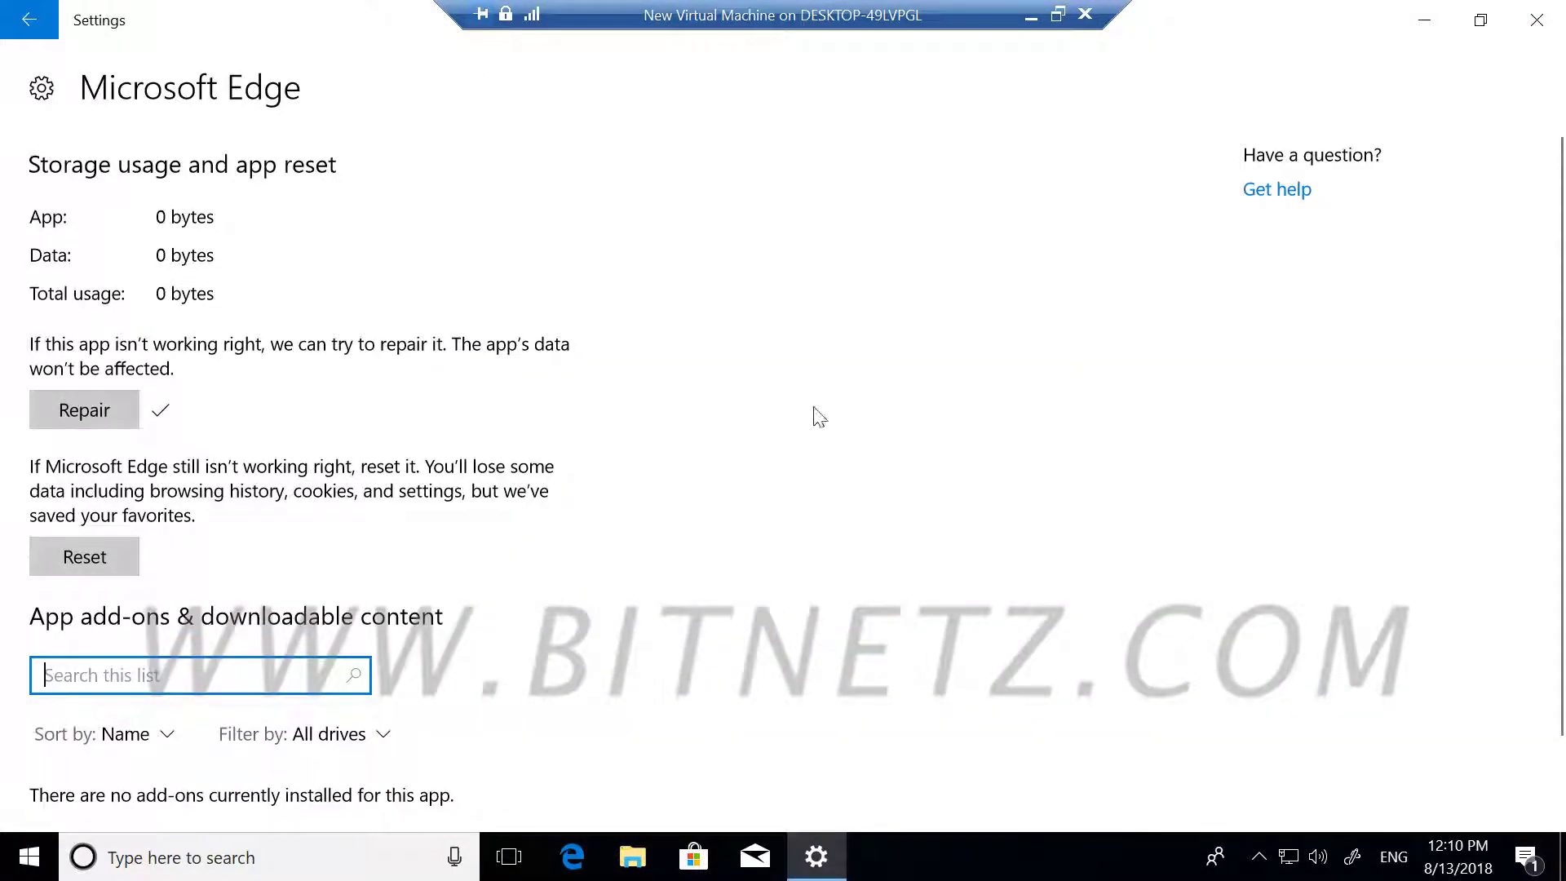
Reset Microsoft Edge and confirm the deletion of its app data.
click(75, 554)
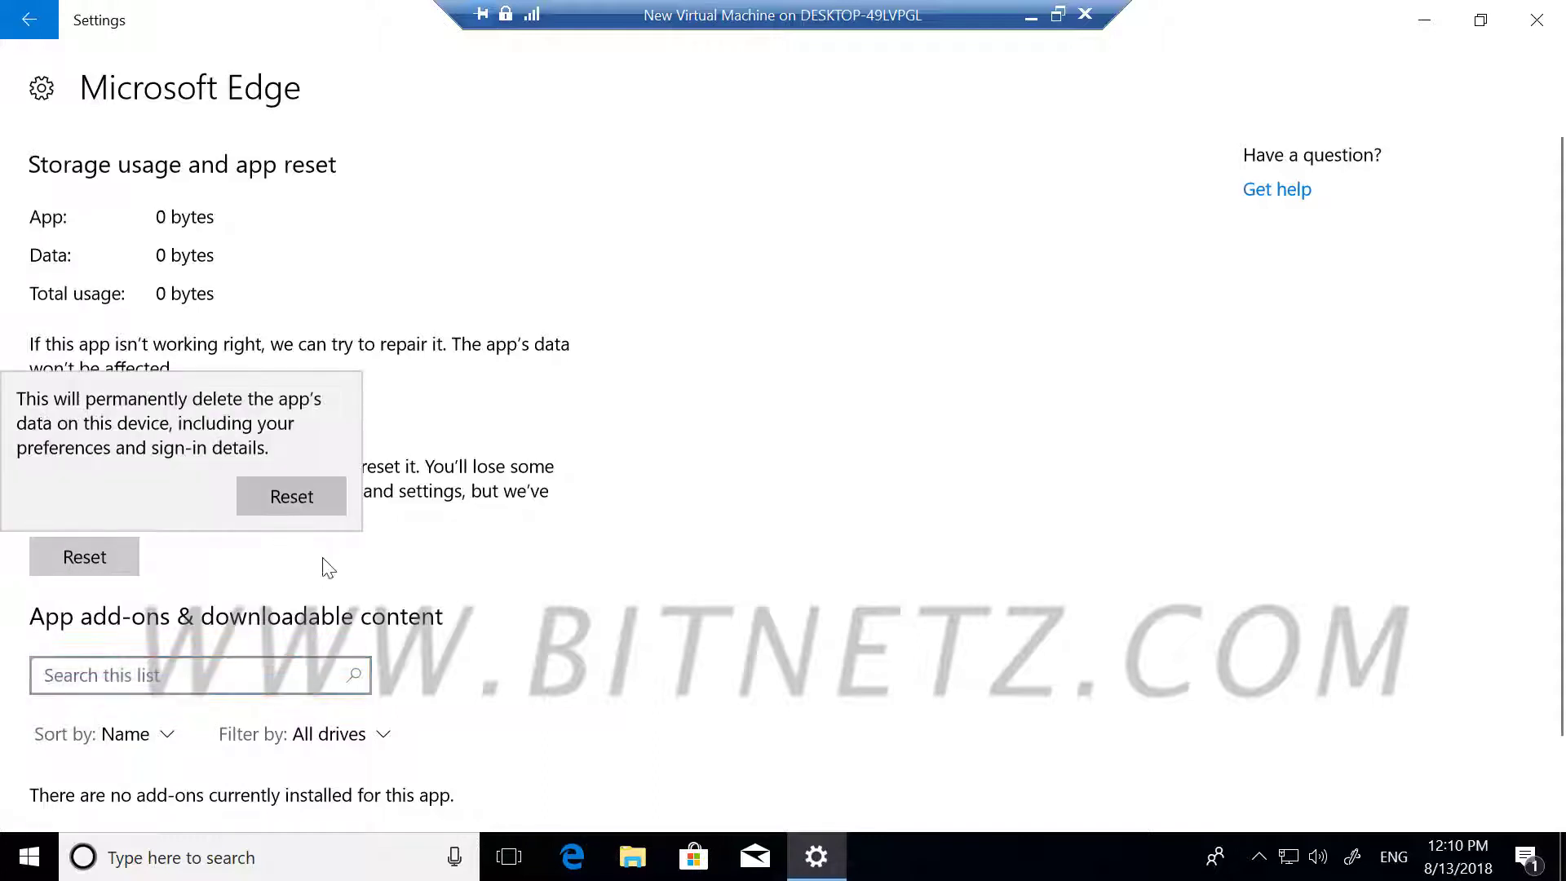
click(301, 494)
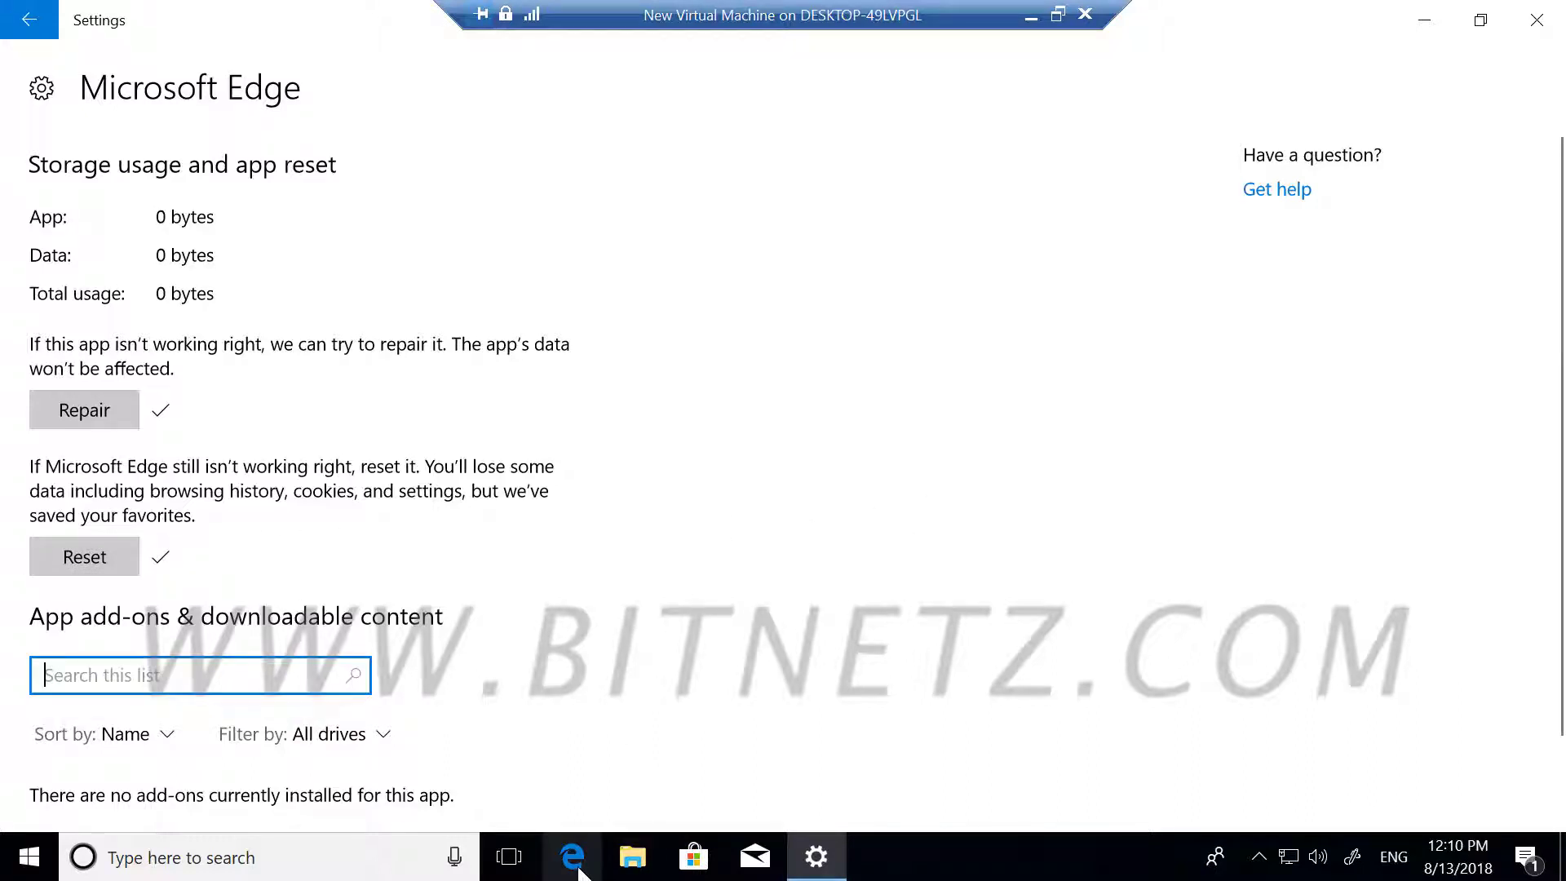
Close Settings and launch System Configuration by searching for msconfig.
click(1537, 19)
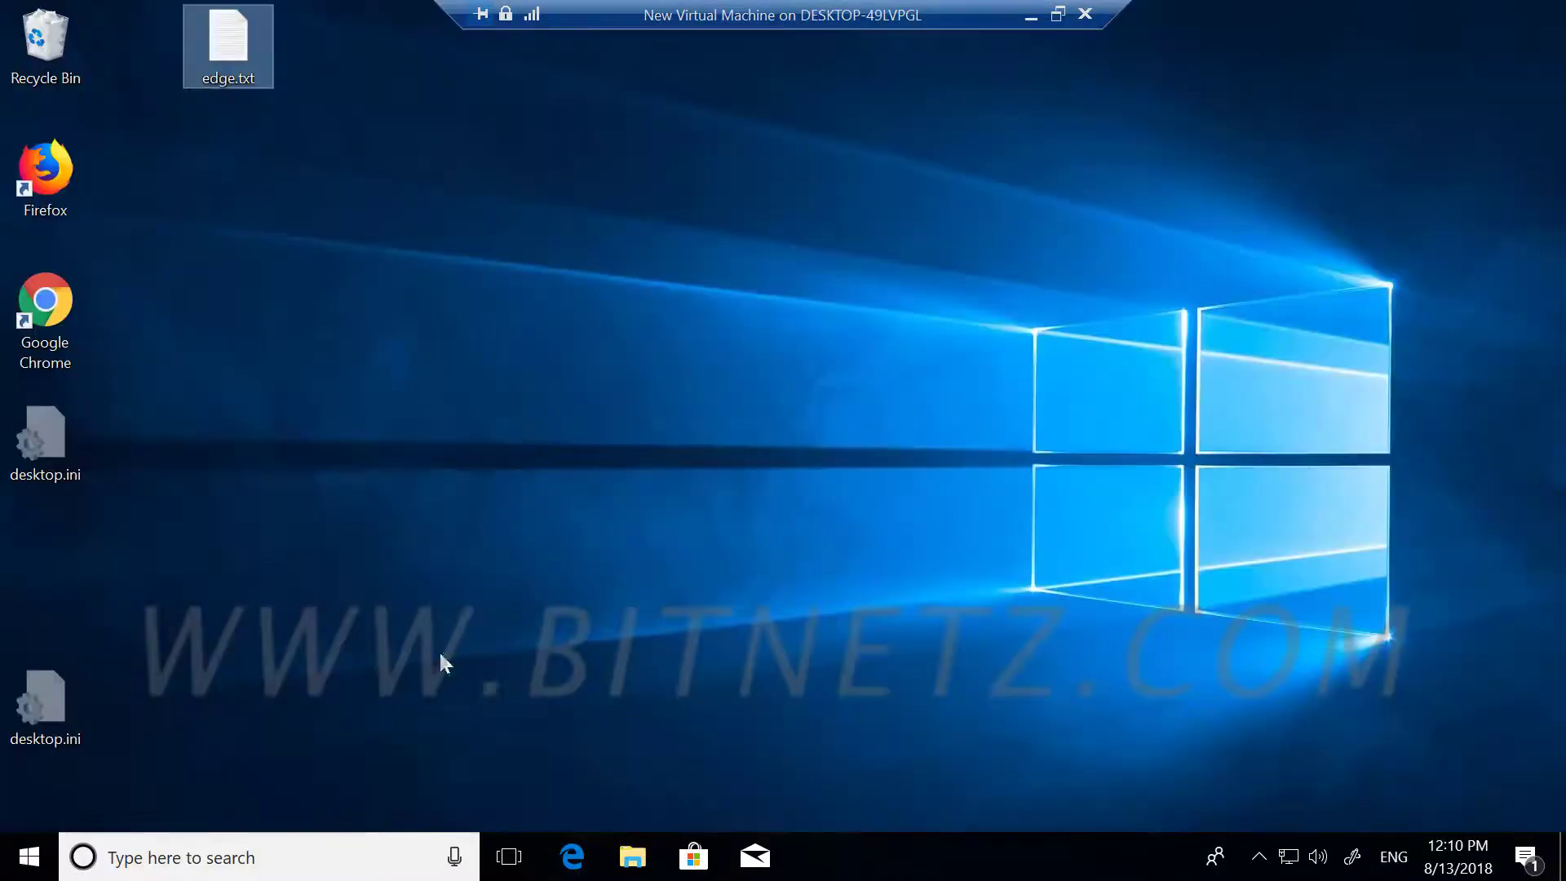
click(175, 858)
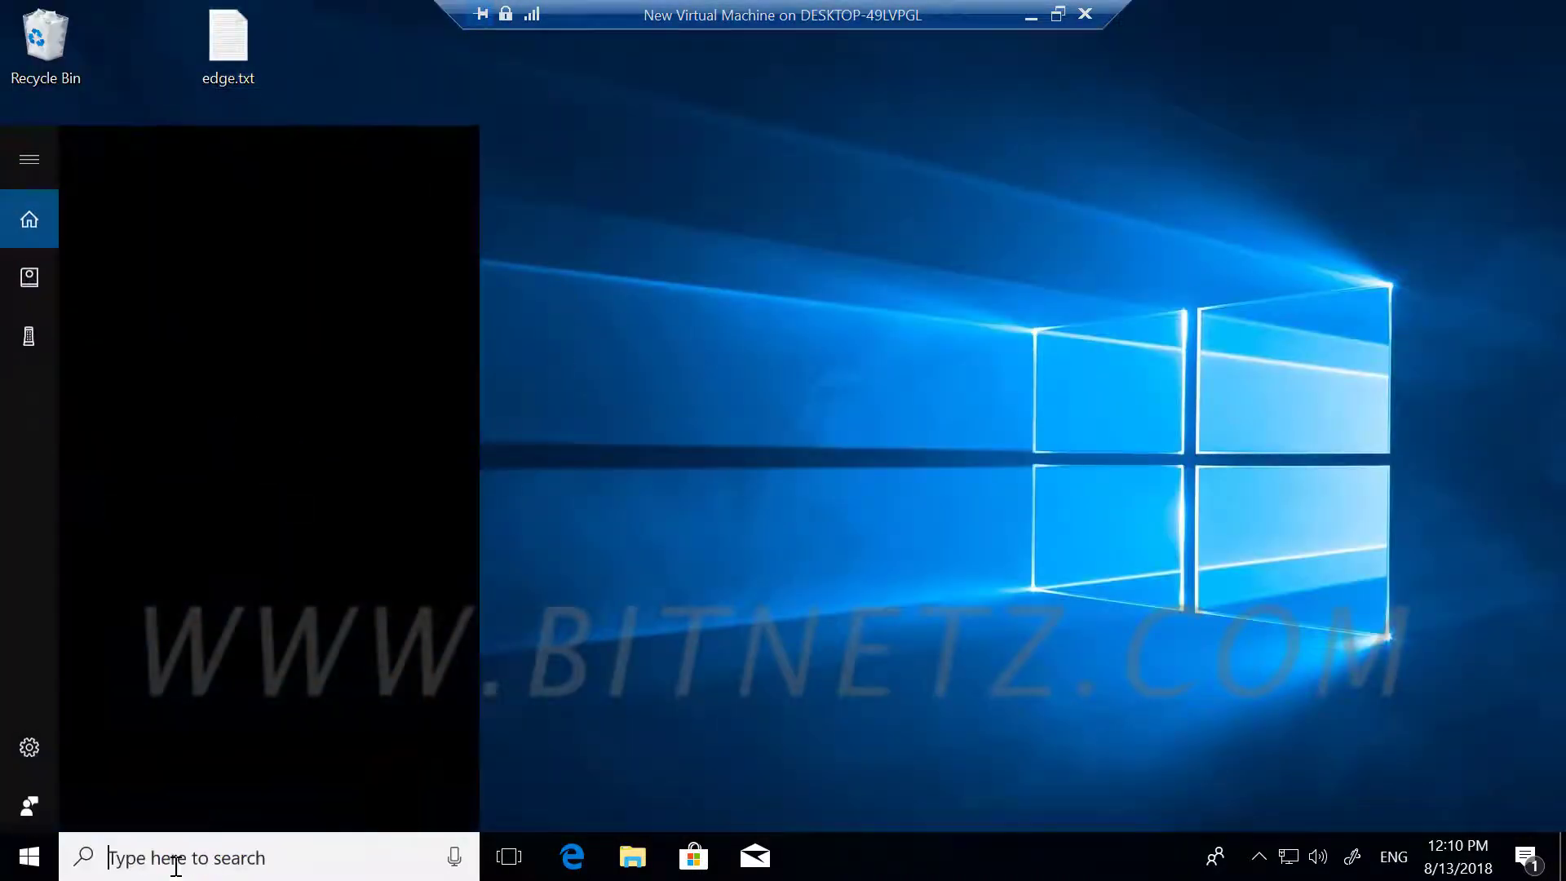
text(mscon)
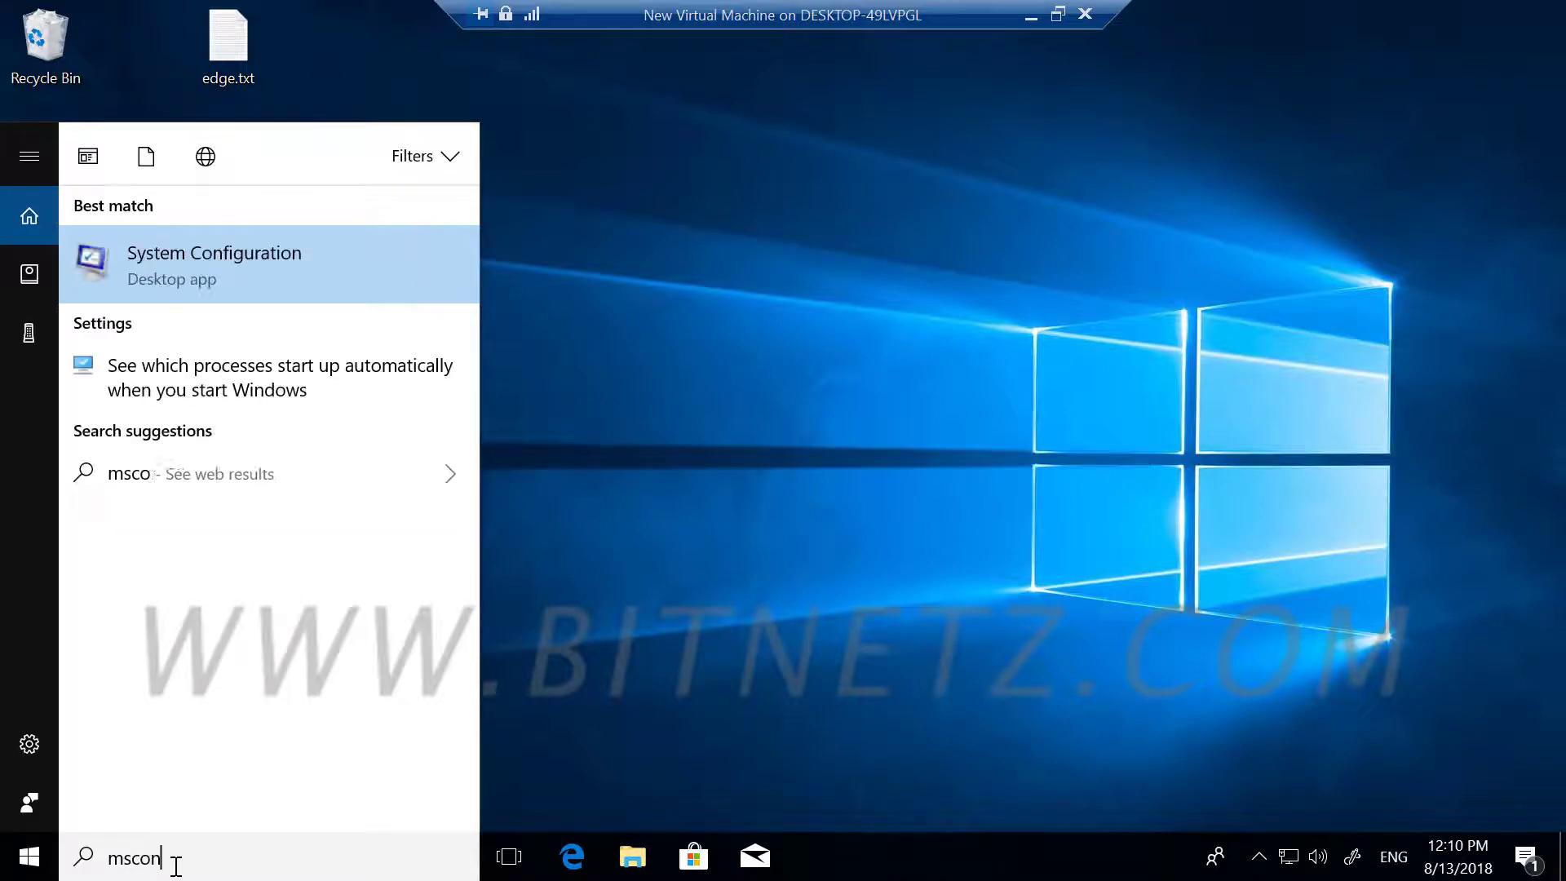
text(fig)
key(Return)
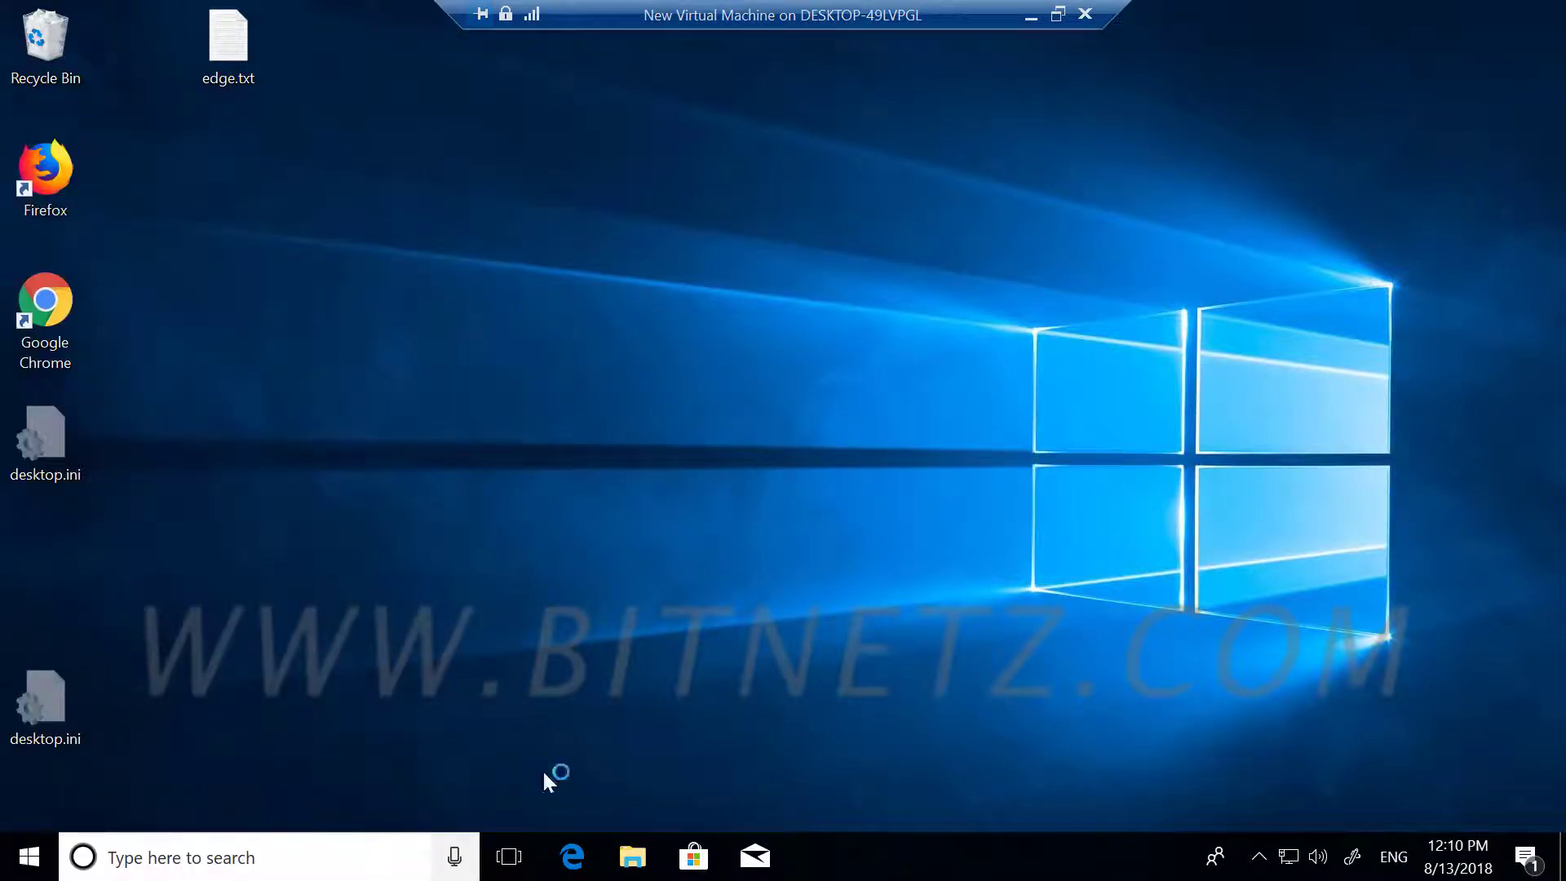
Enable Safe boot with the Minimal option in the boot options, apply it, and restart the virtual machine.
click(516, 245)
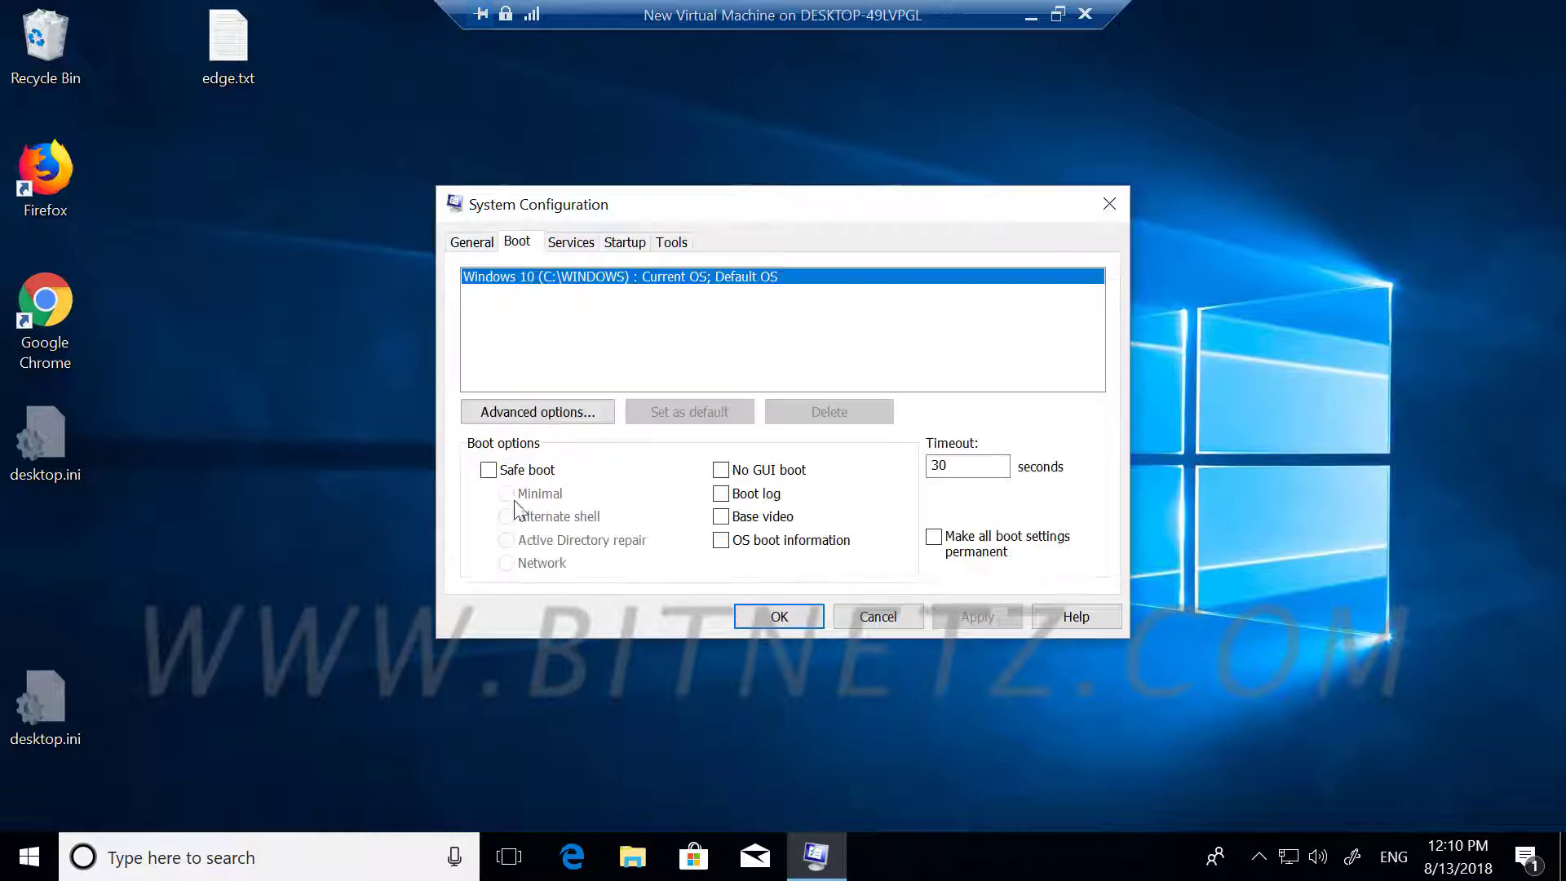
click(487, 471)
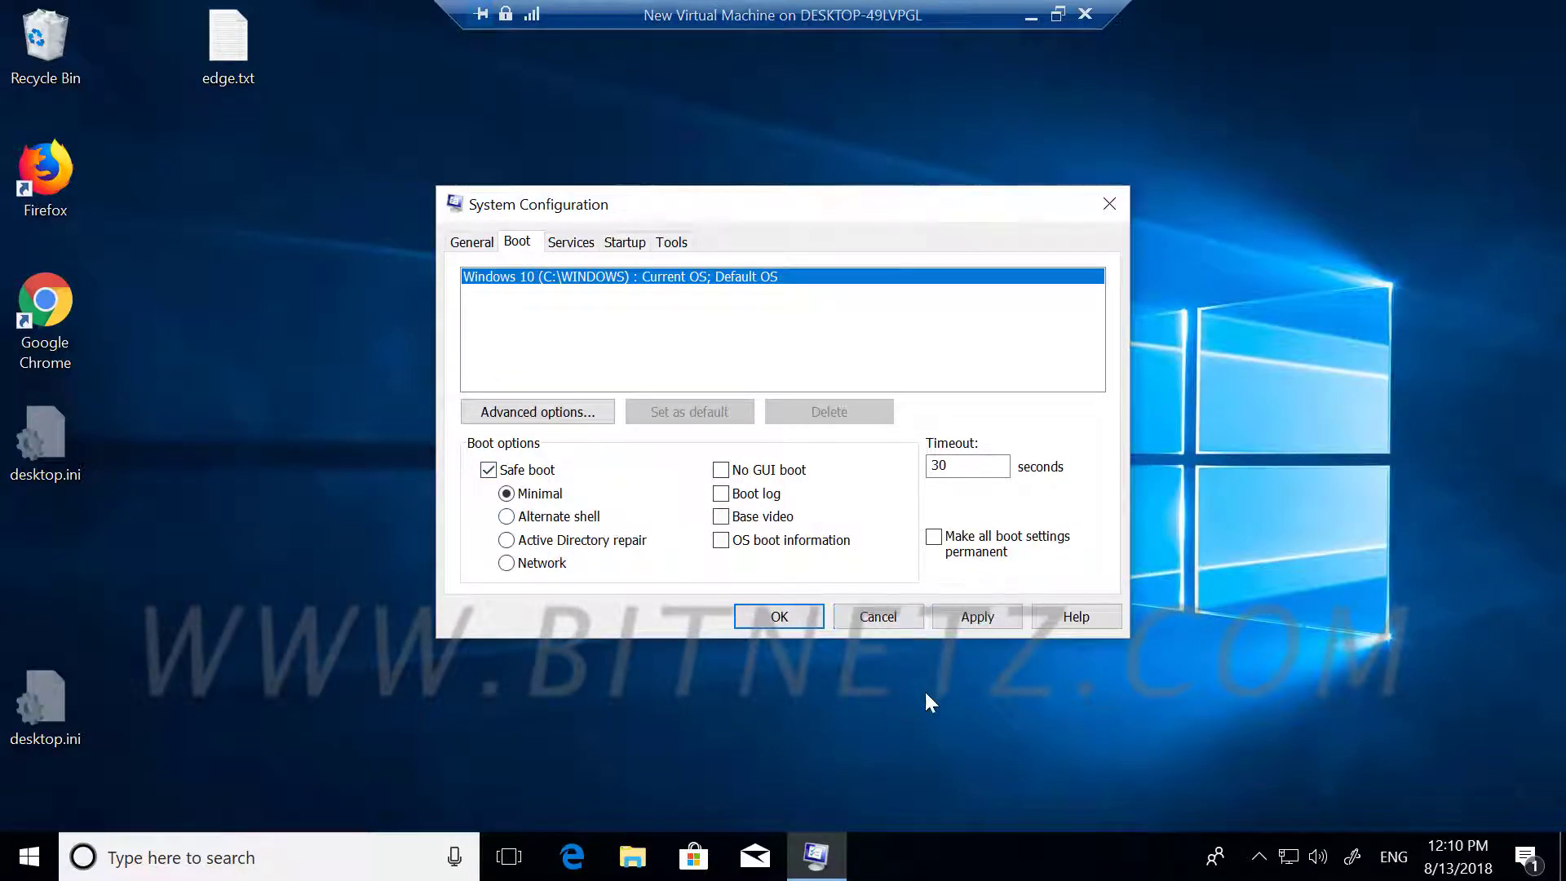
click(976, 620)
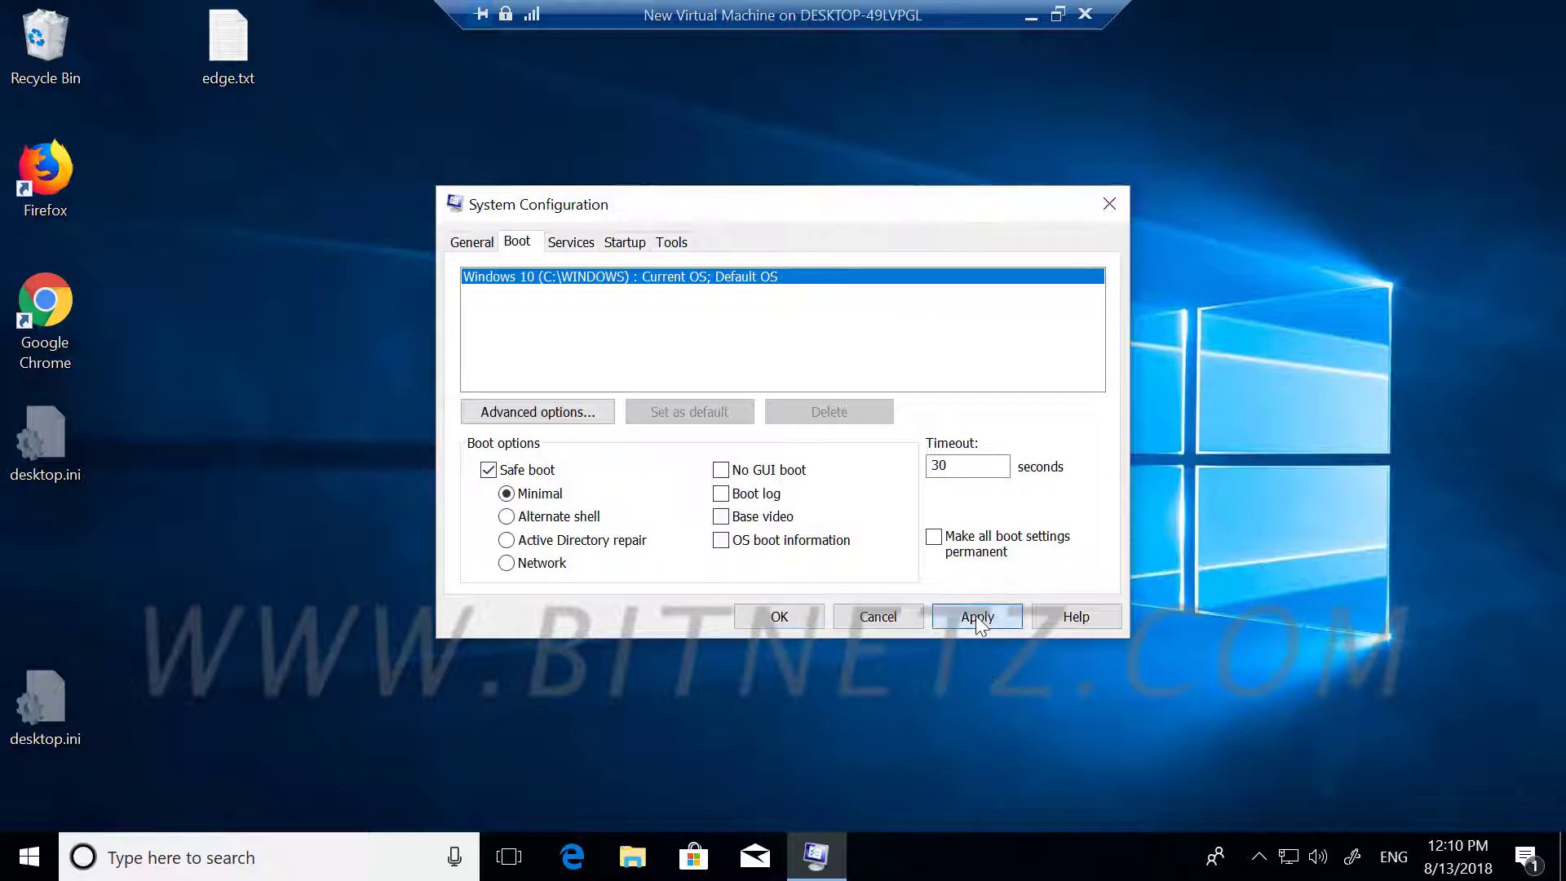
click(772, 613)
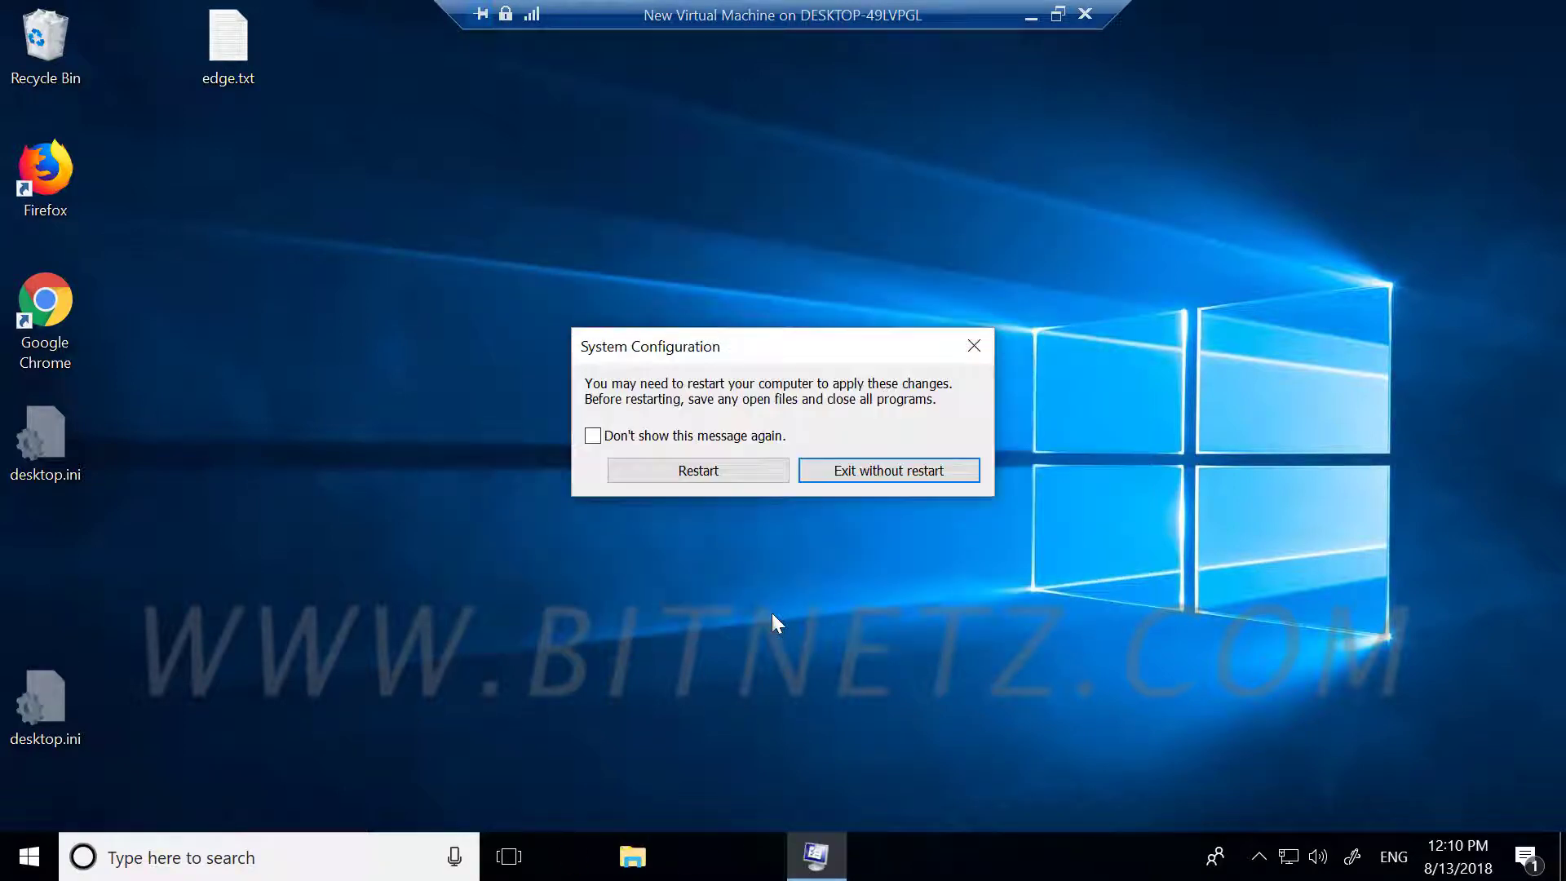
click(706, 473)
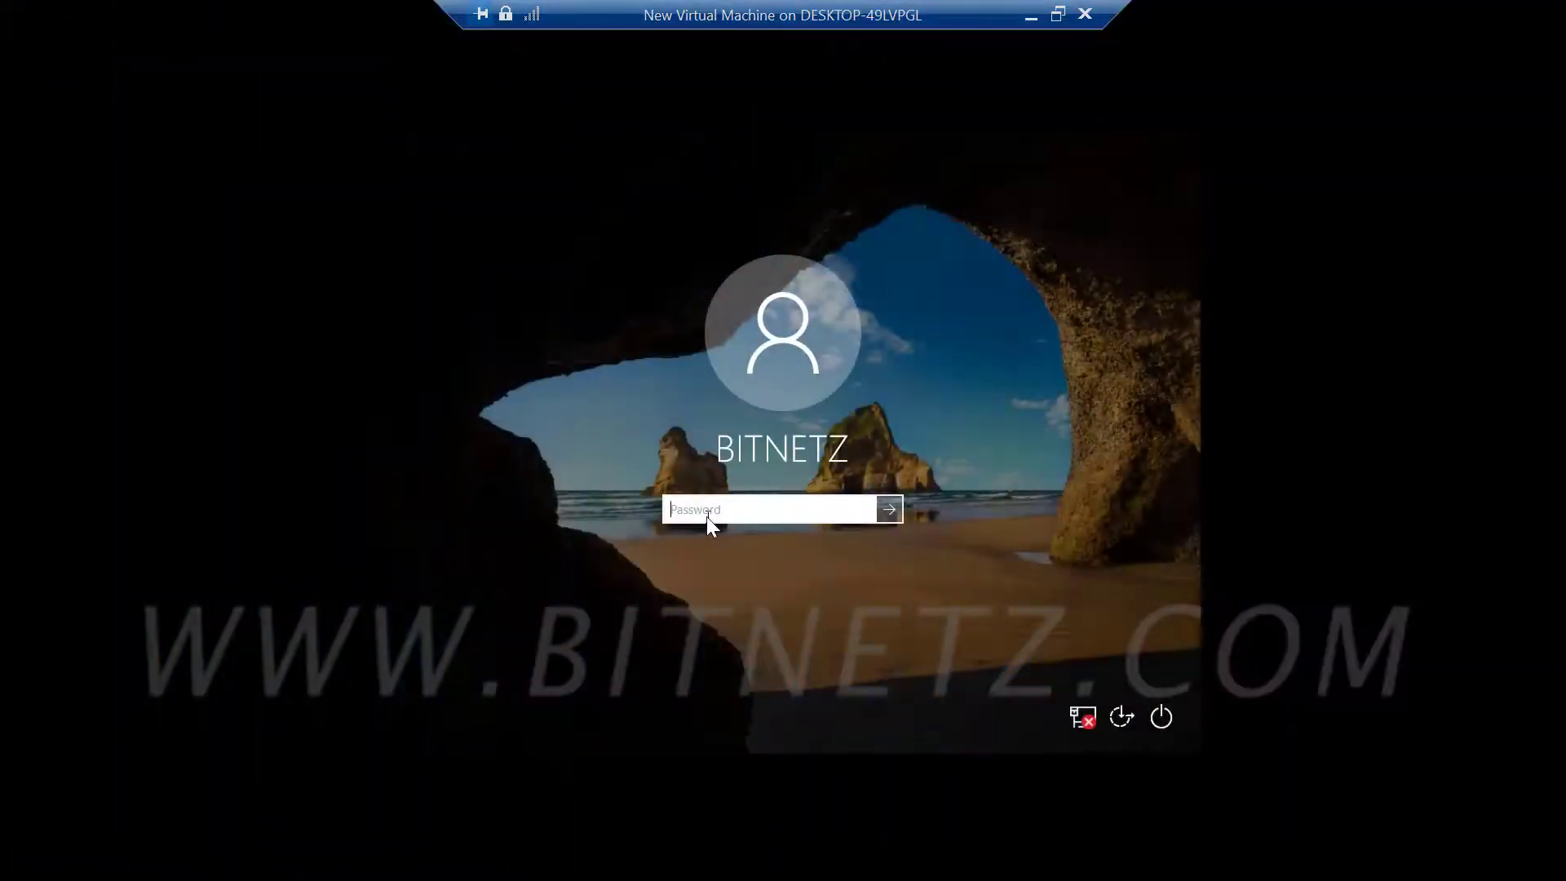
Sign in to Windows by entering the account password, and close the Tips window.
text(••)
text(•••)
key(Return)
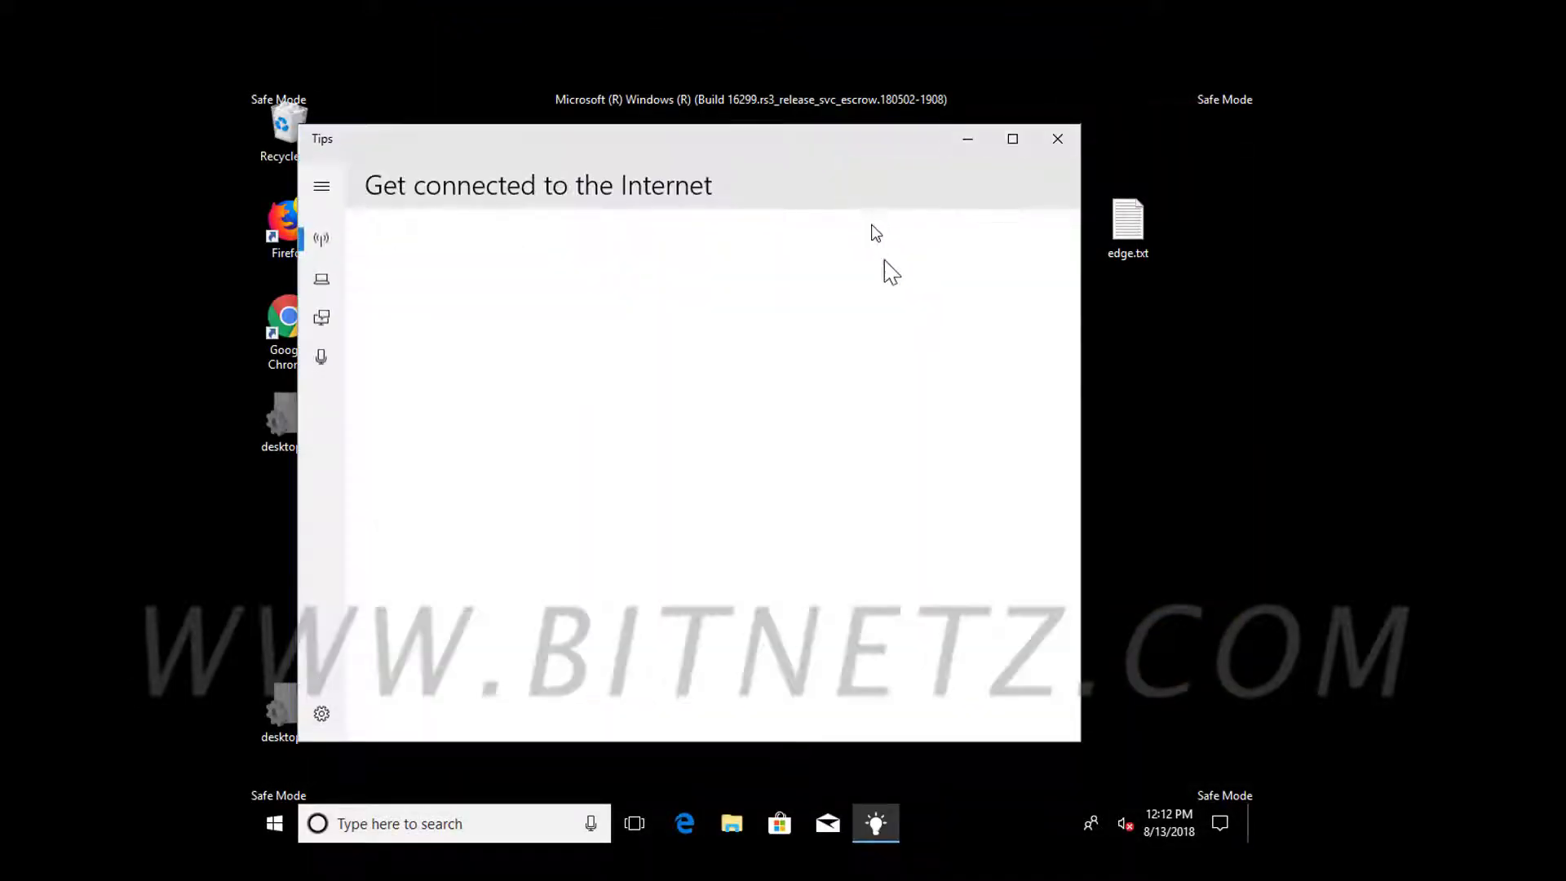
click(1058, 138)
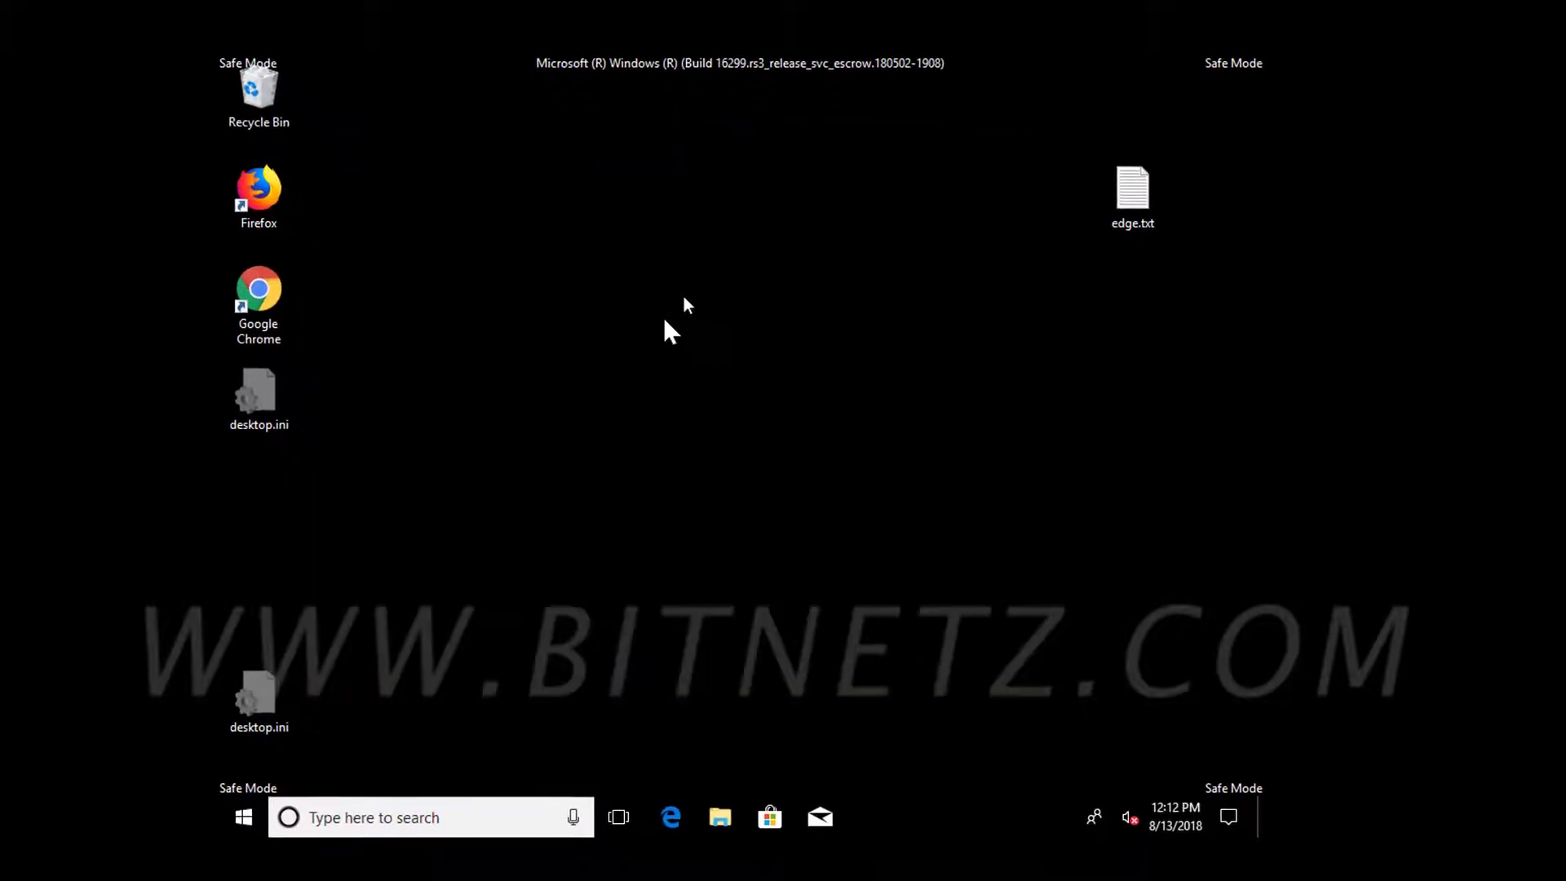
Set the size of text, apps, and other items to 125% in the display settings, and close Settings.
right_click(436, 318)
click(482, 455)
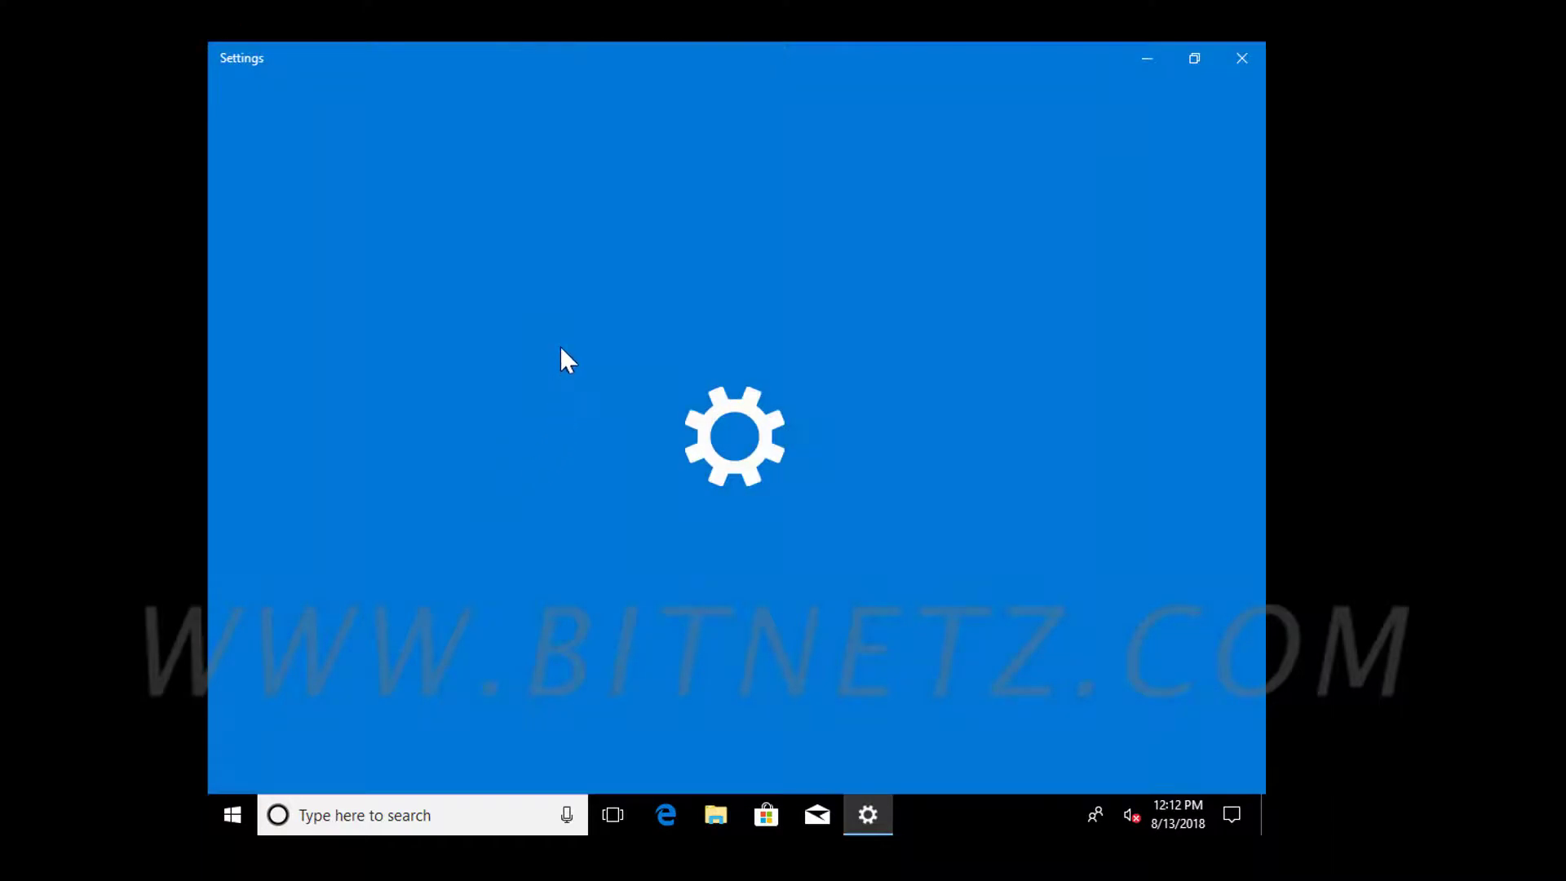
click(722, 413)
click(707, 440)
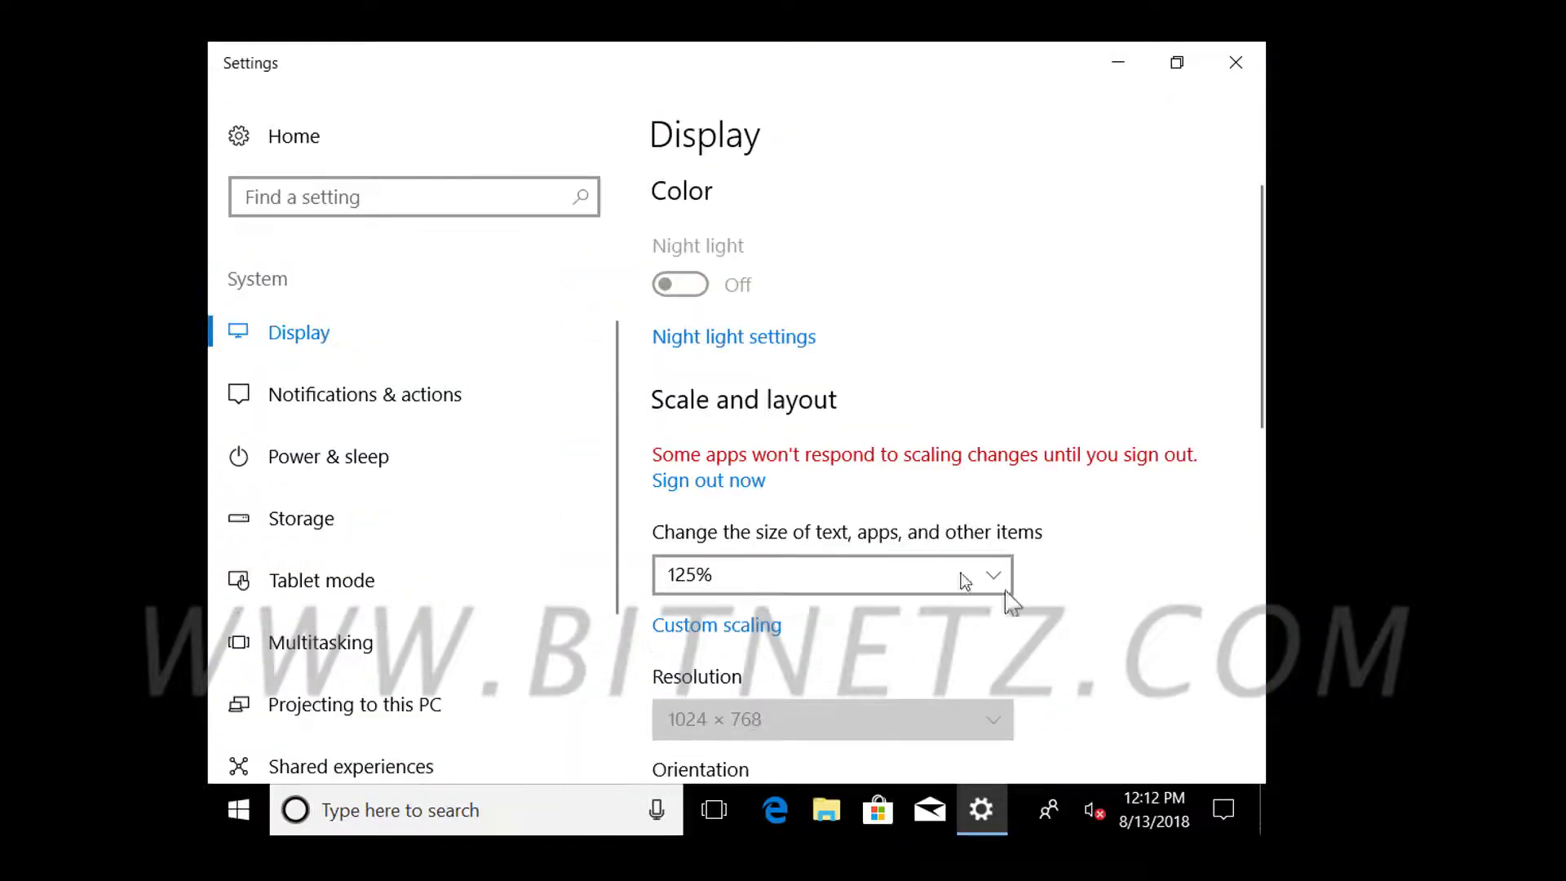
scroll(1078, 528, down, 5)
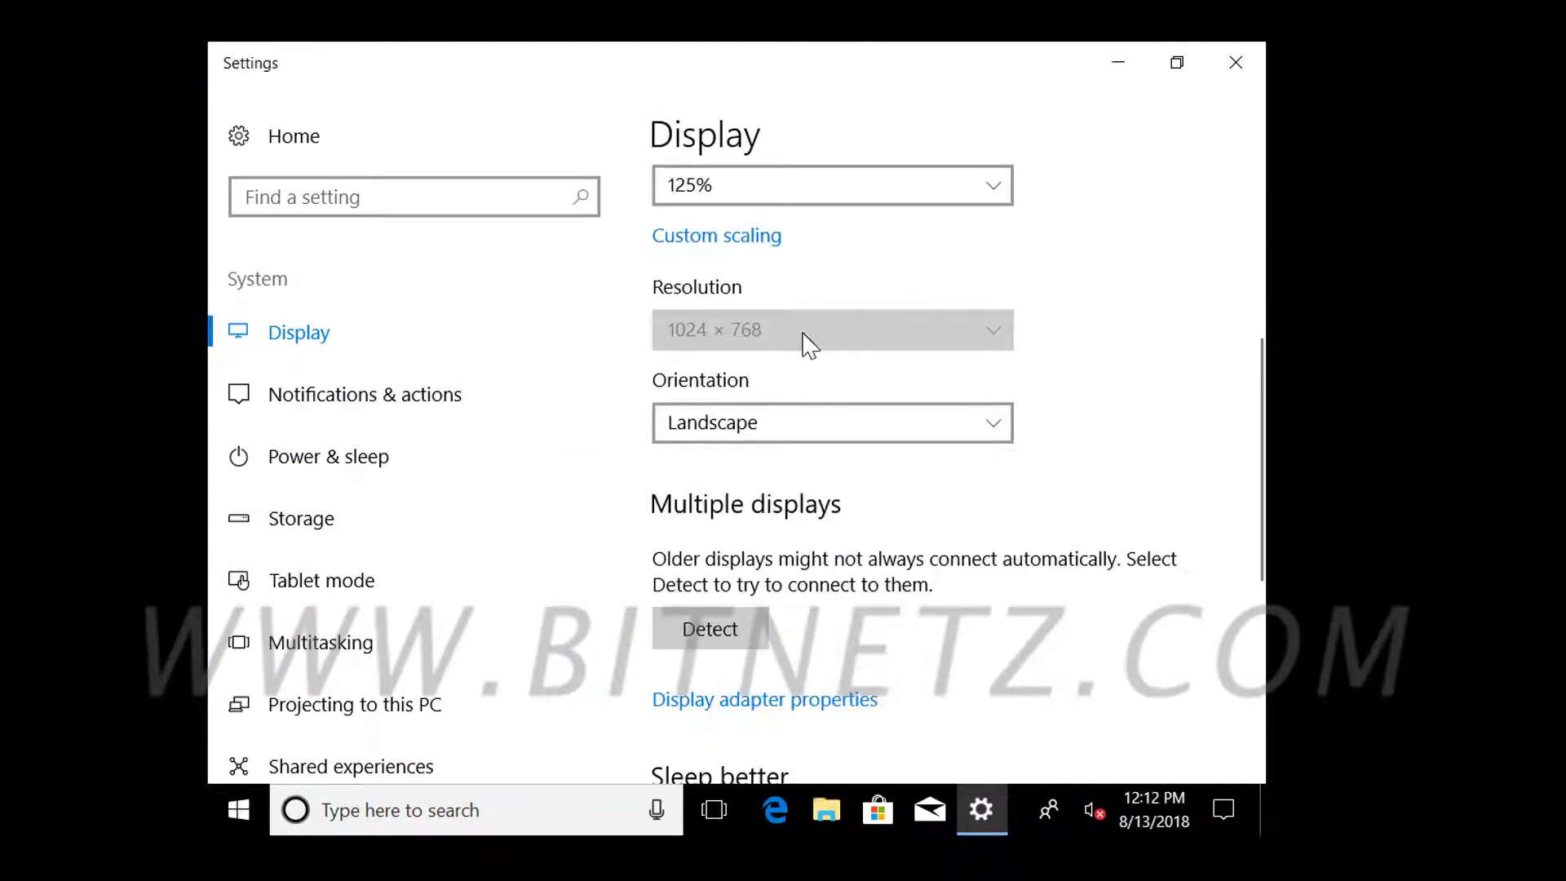
click(1217, 67)
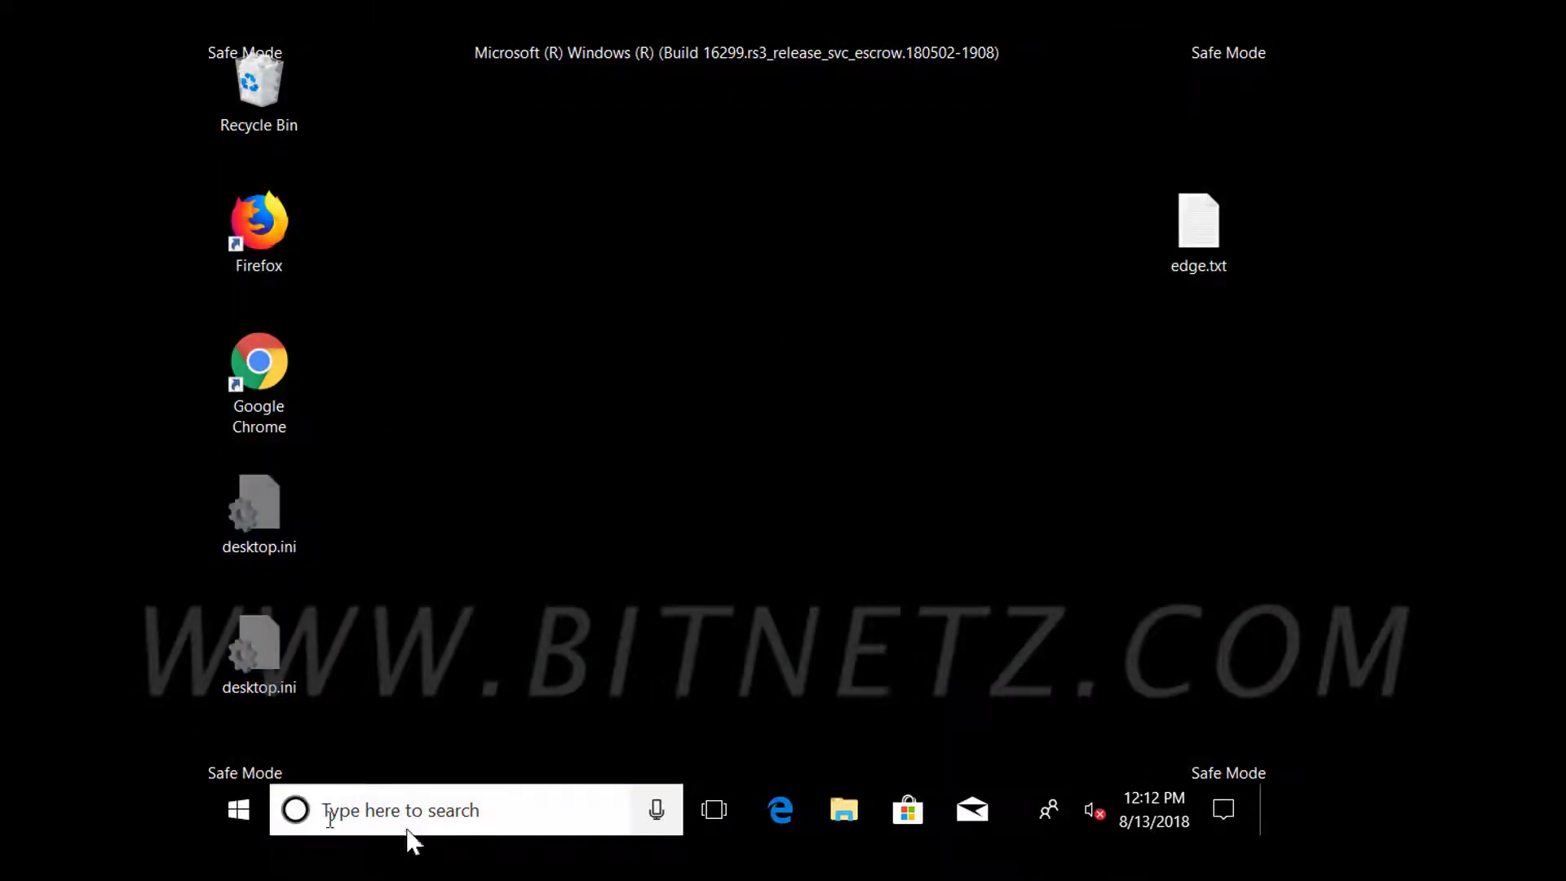
Browse in File Explorer to the user's profile folder under C:\Users and select the AppData folder.
click(842, 815)
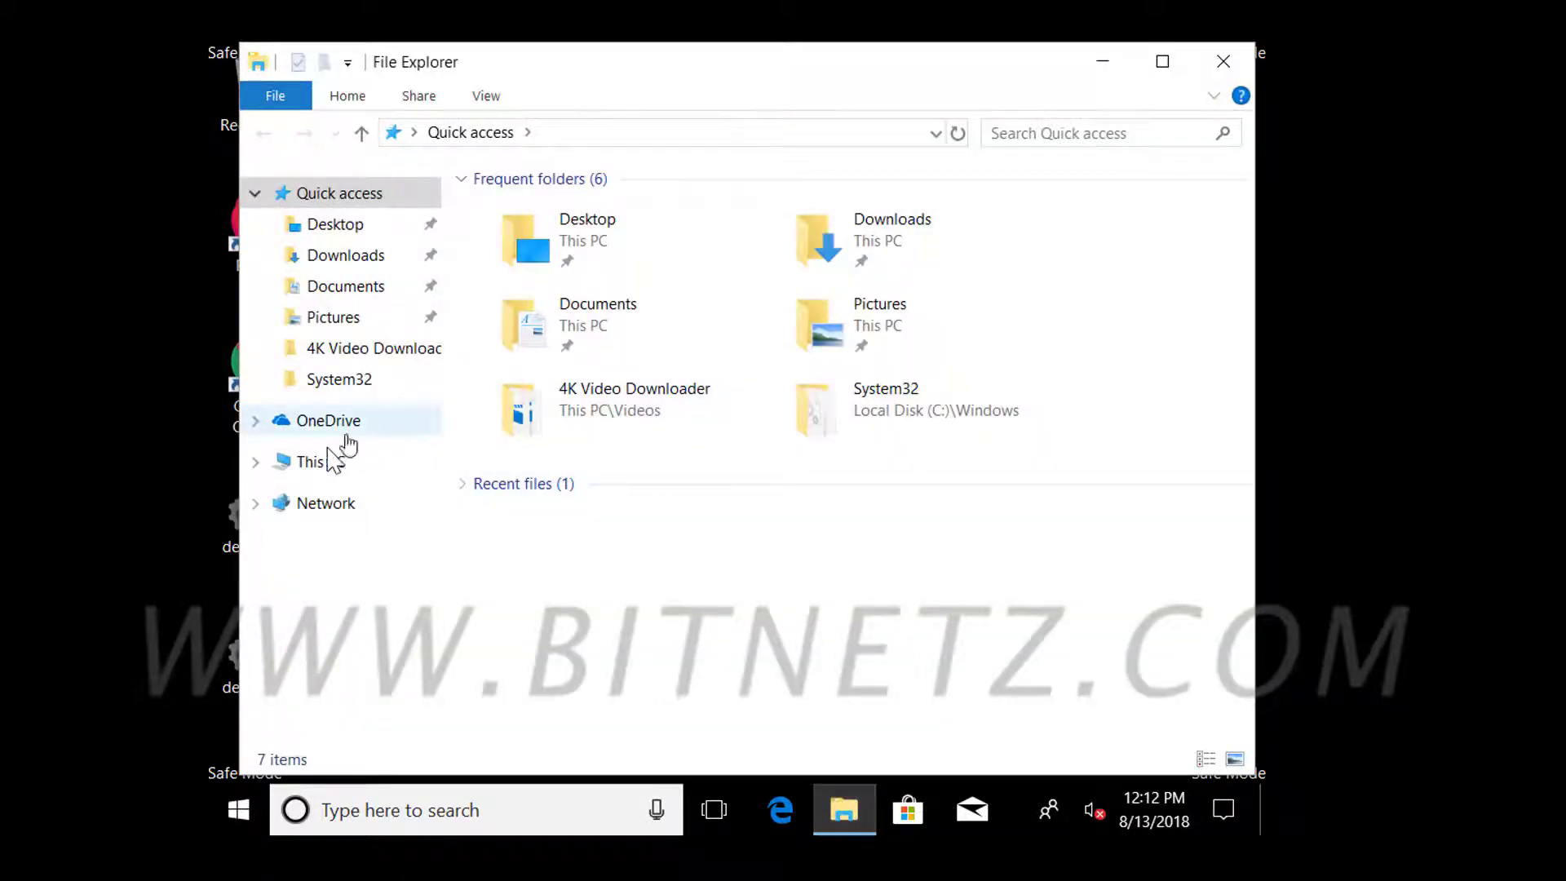
click(322, 464)
double_click(628, 565)
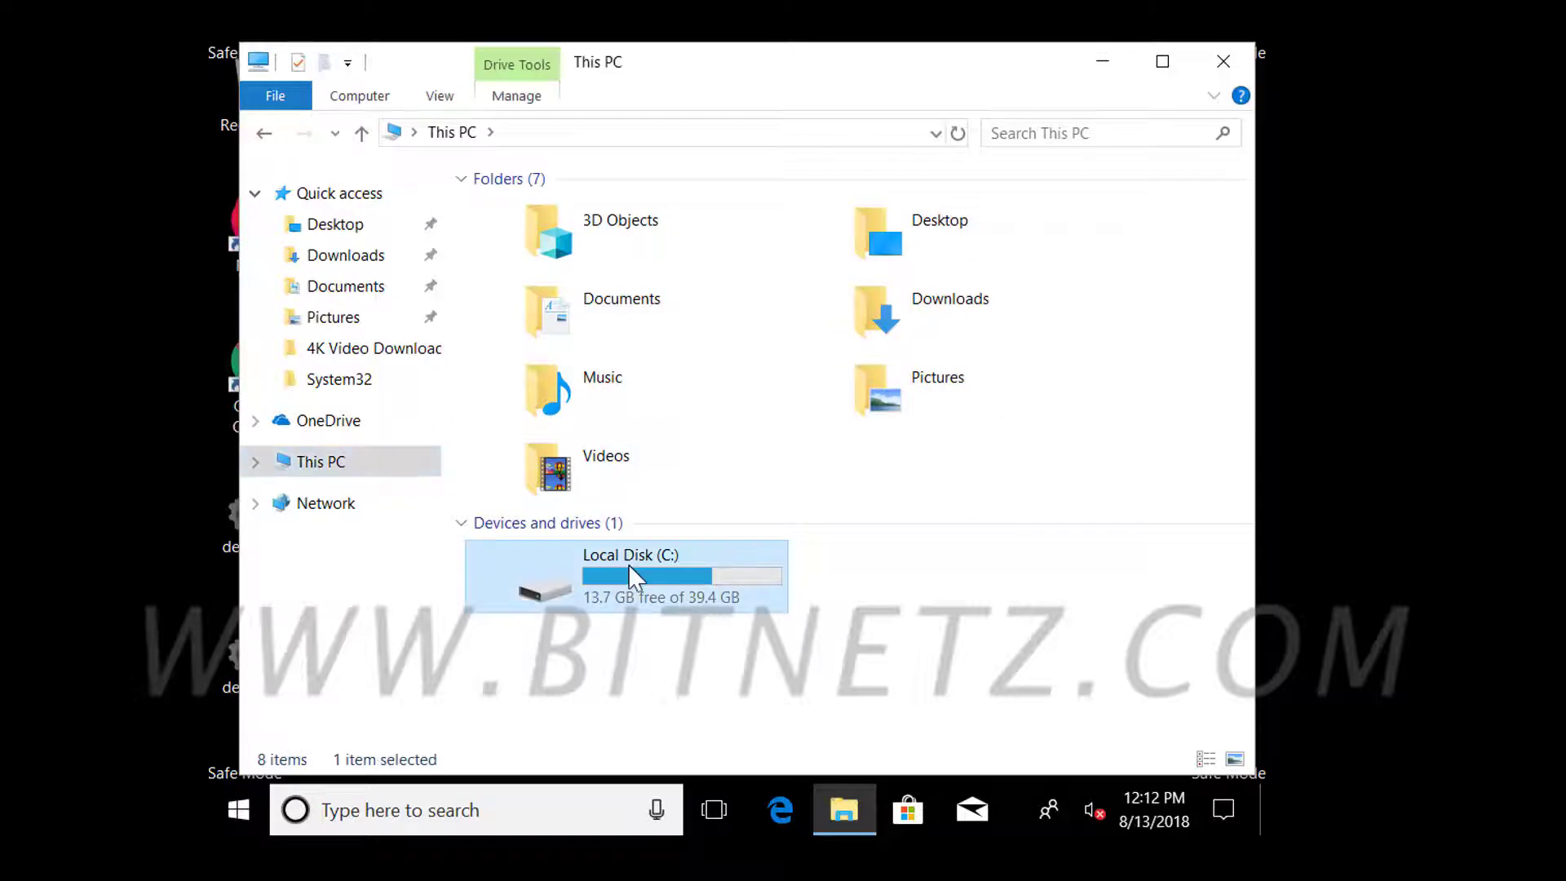
double_click(522, 492)
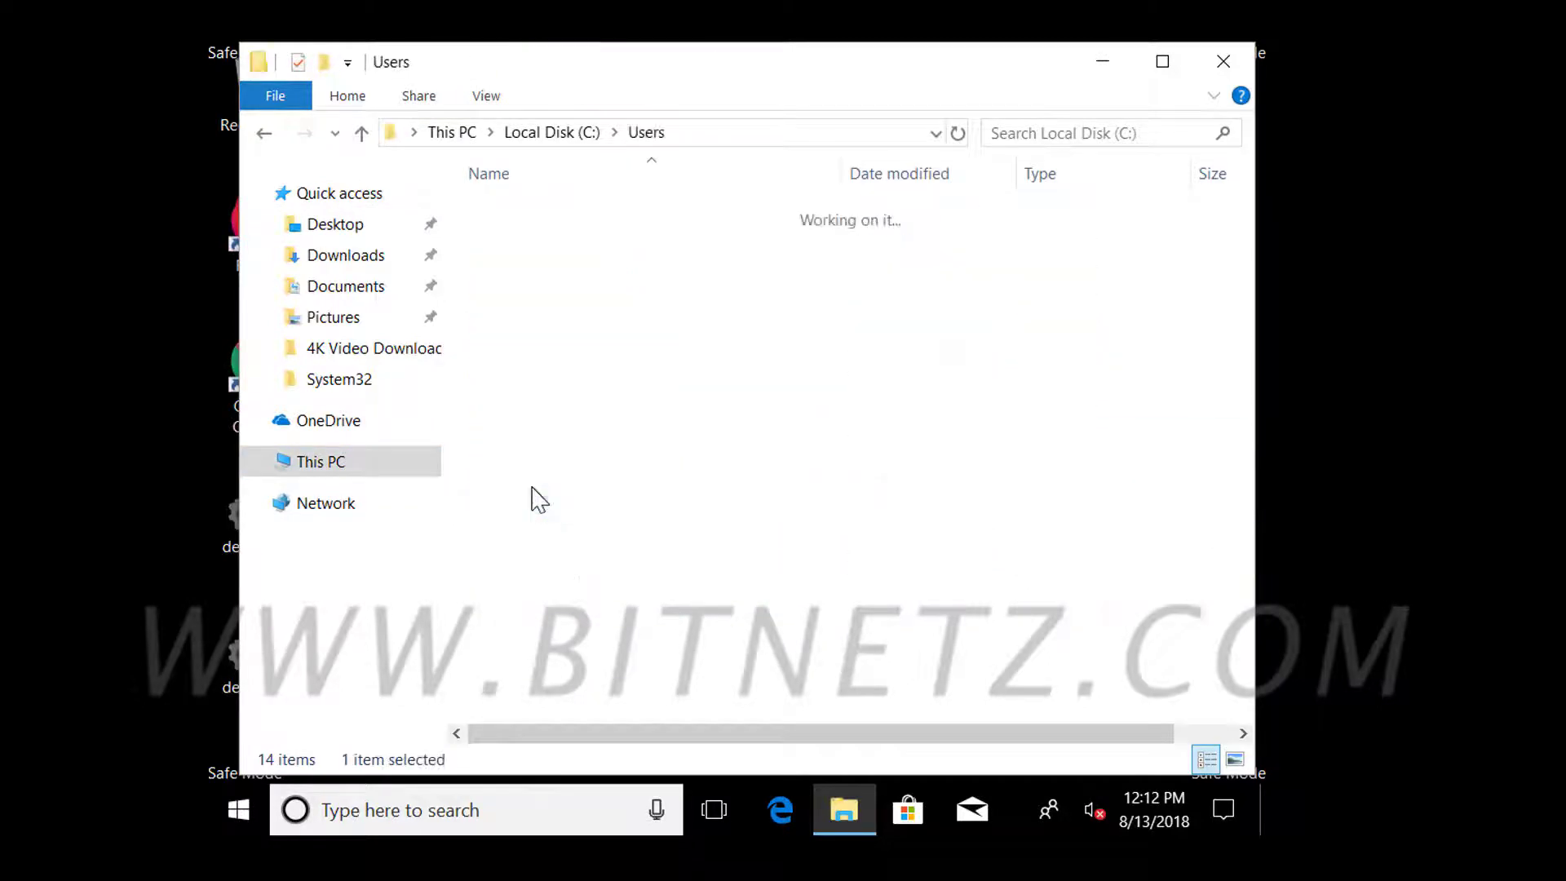
double_click(529, 329)
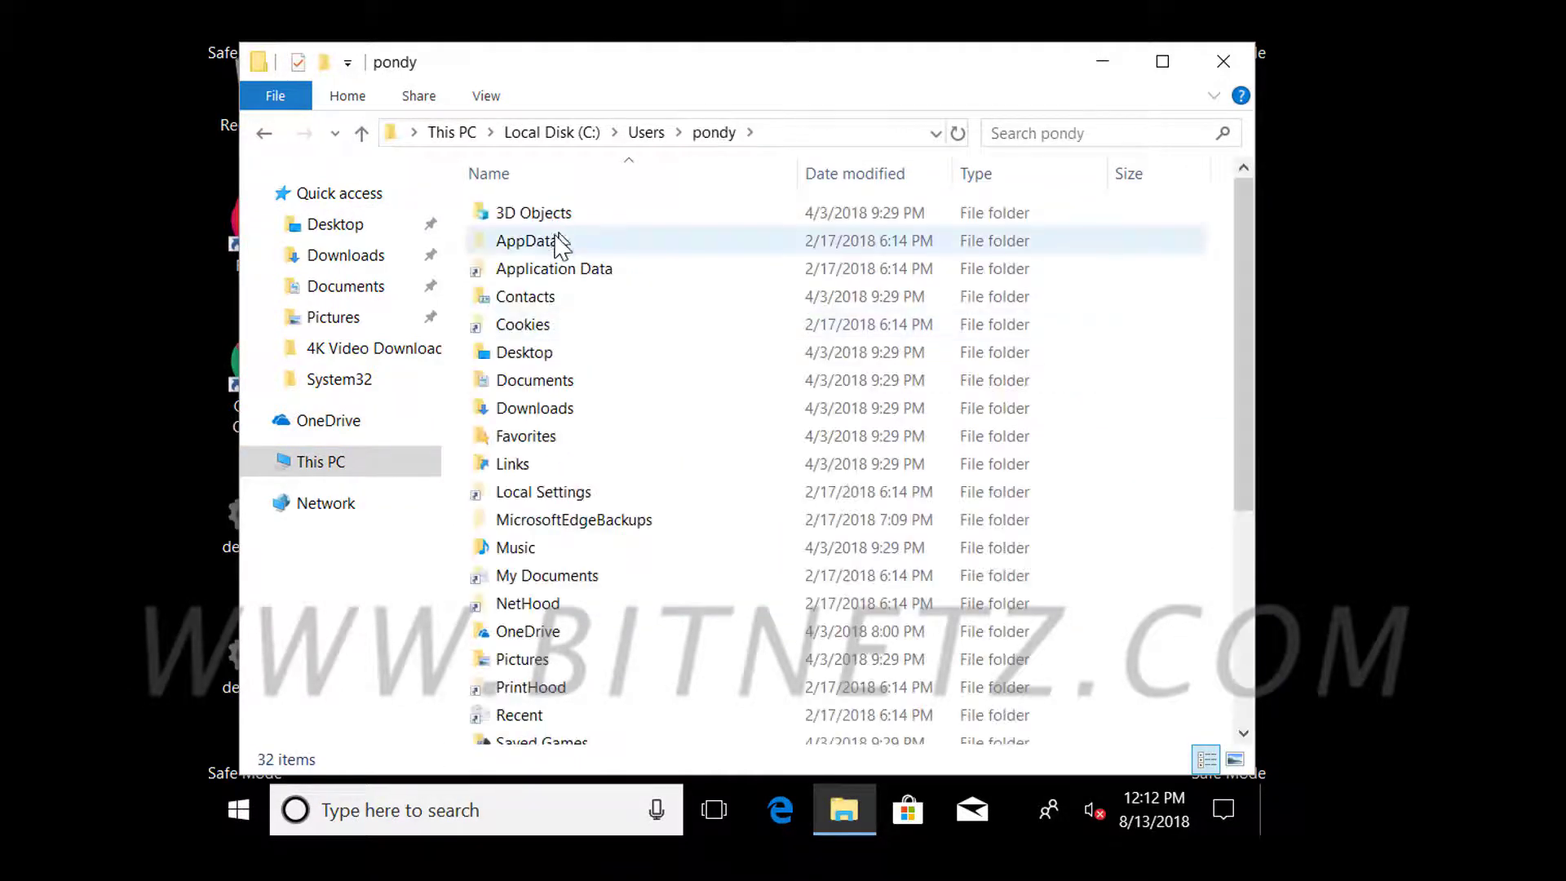
click(549, 244)
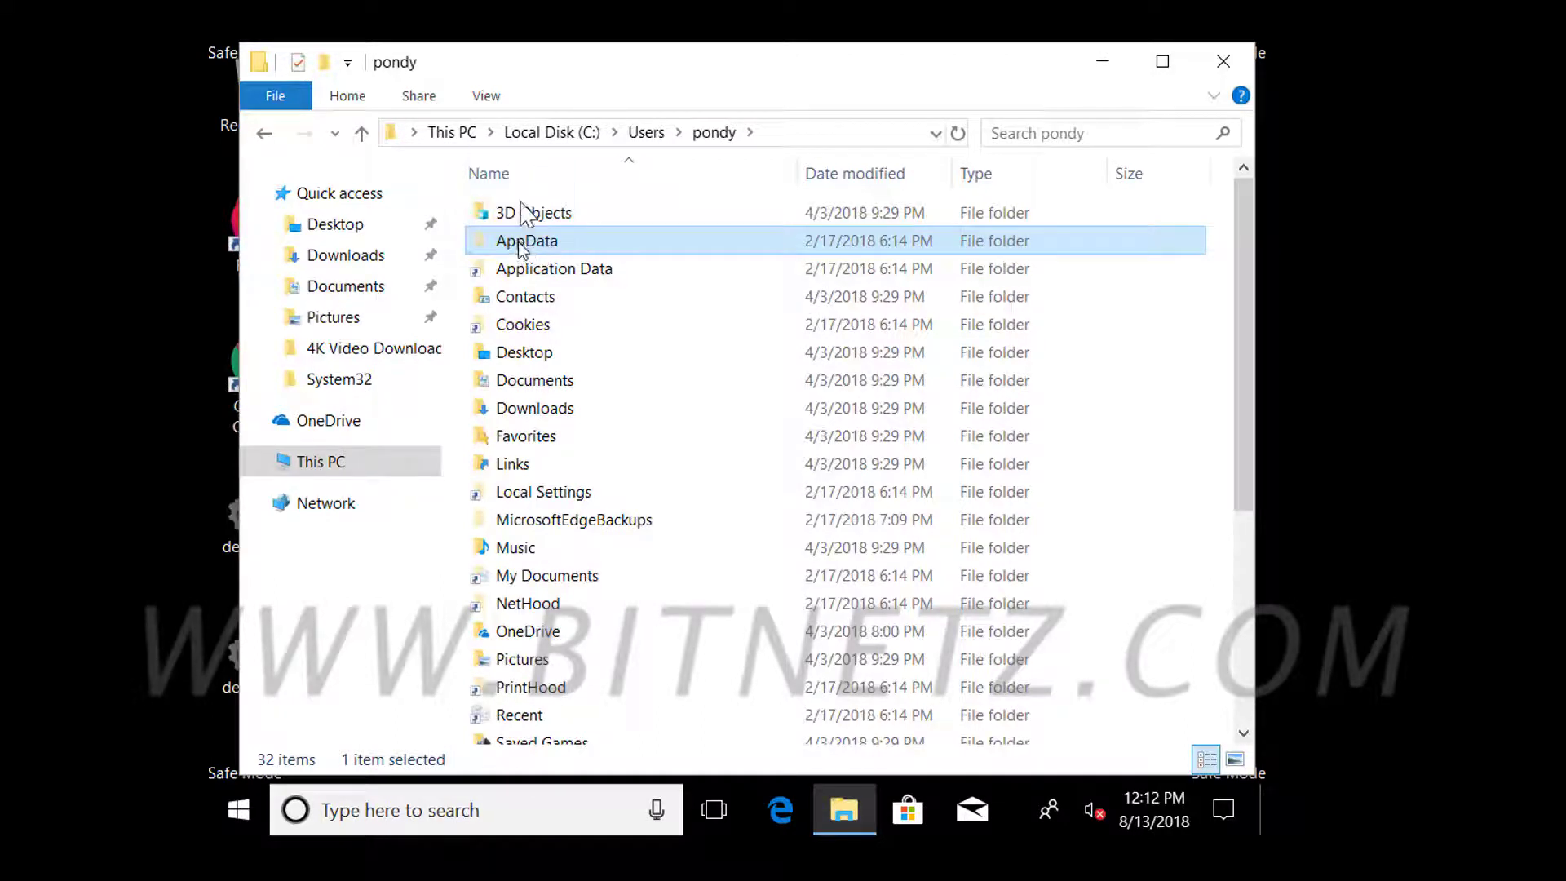
Check the hidden files and protected operating system files settings in Folder Options, and close the dialog.
click(484, 97)
click(1124, 195)
click(1056, 224)
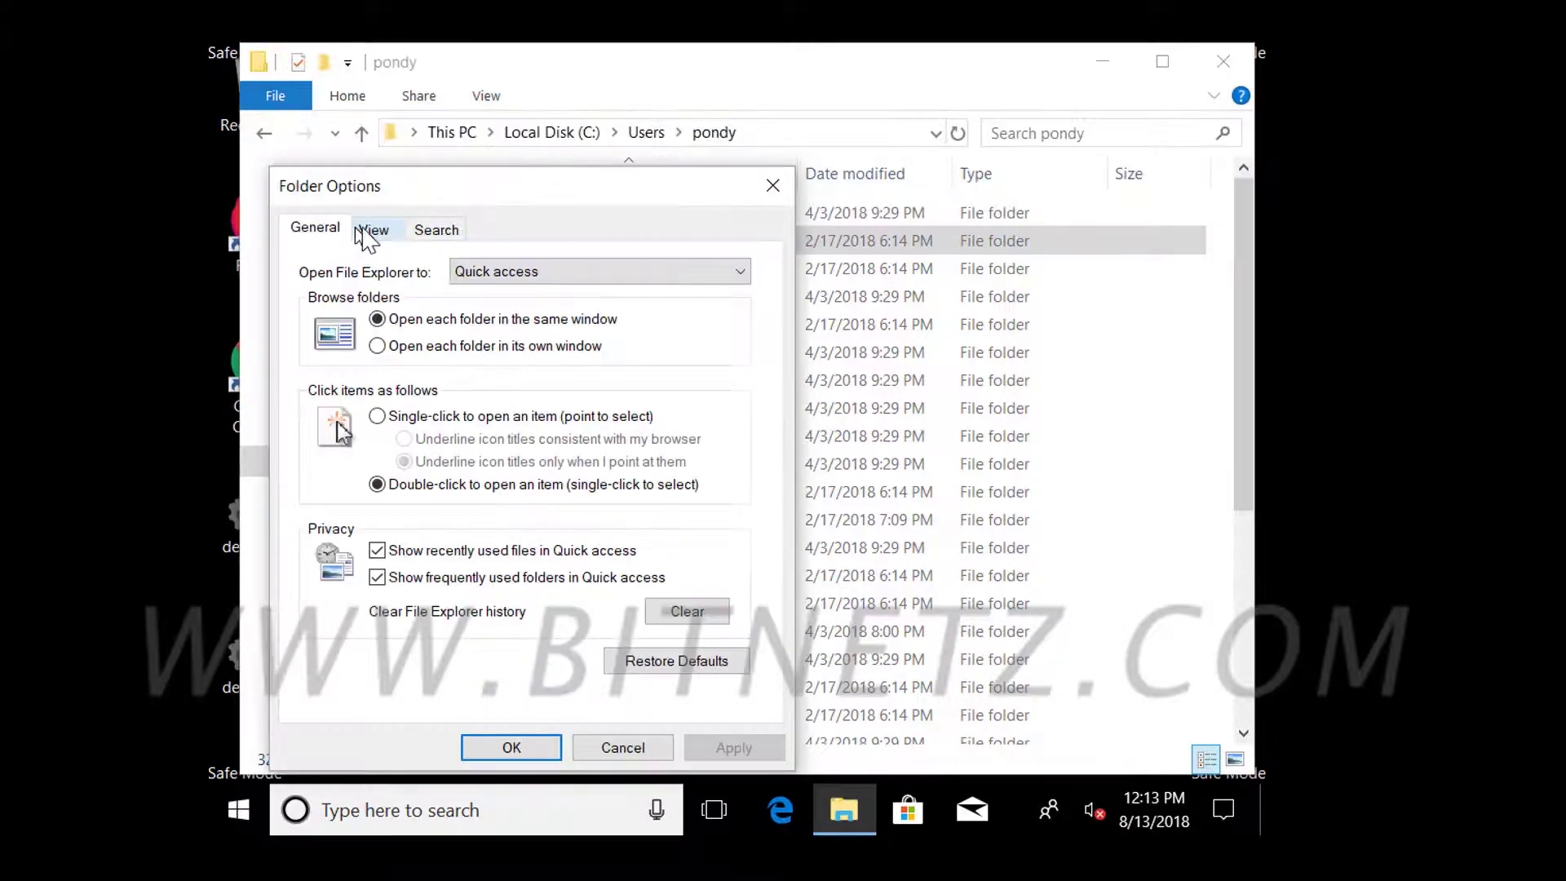
click(372, 228)
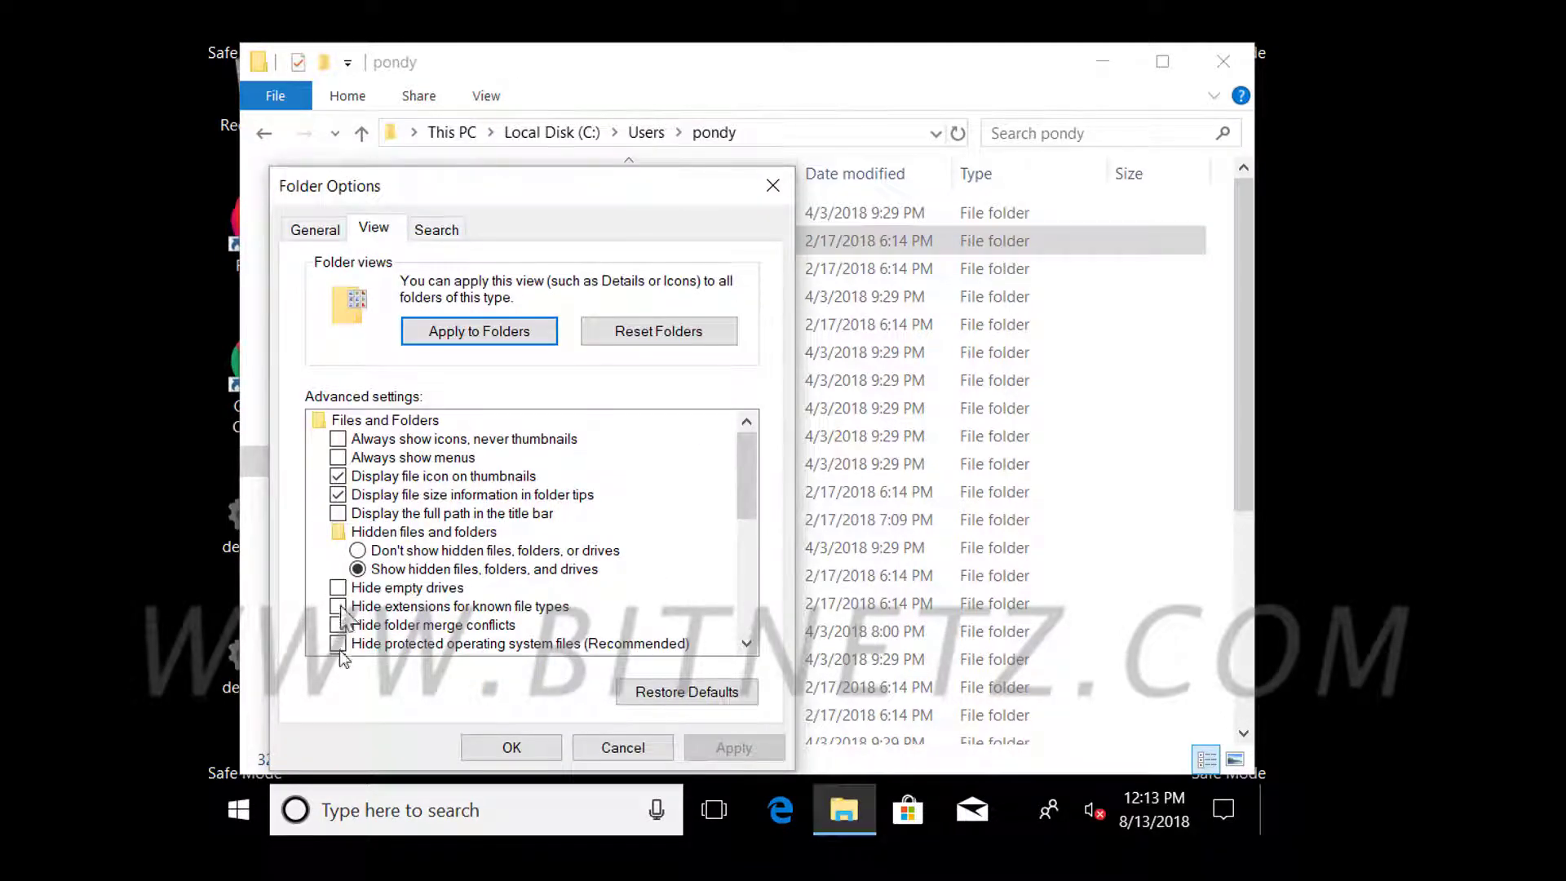
click(512, 748)
Open the Microsoft.MicrosoftEdge_8wekyb3d8bbwe folder inside AppData\Local\Packages.
click(538, 242)
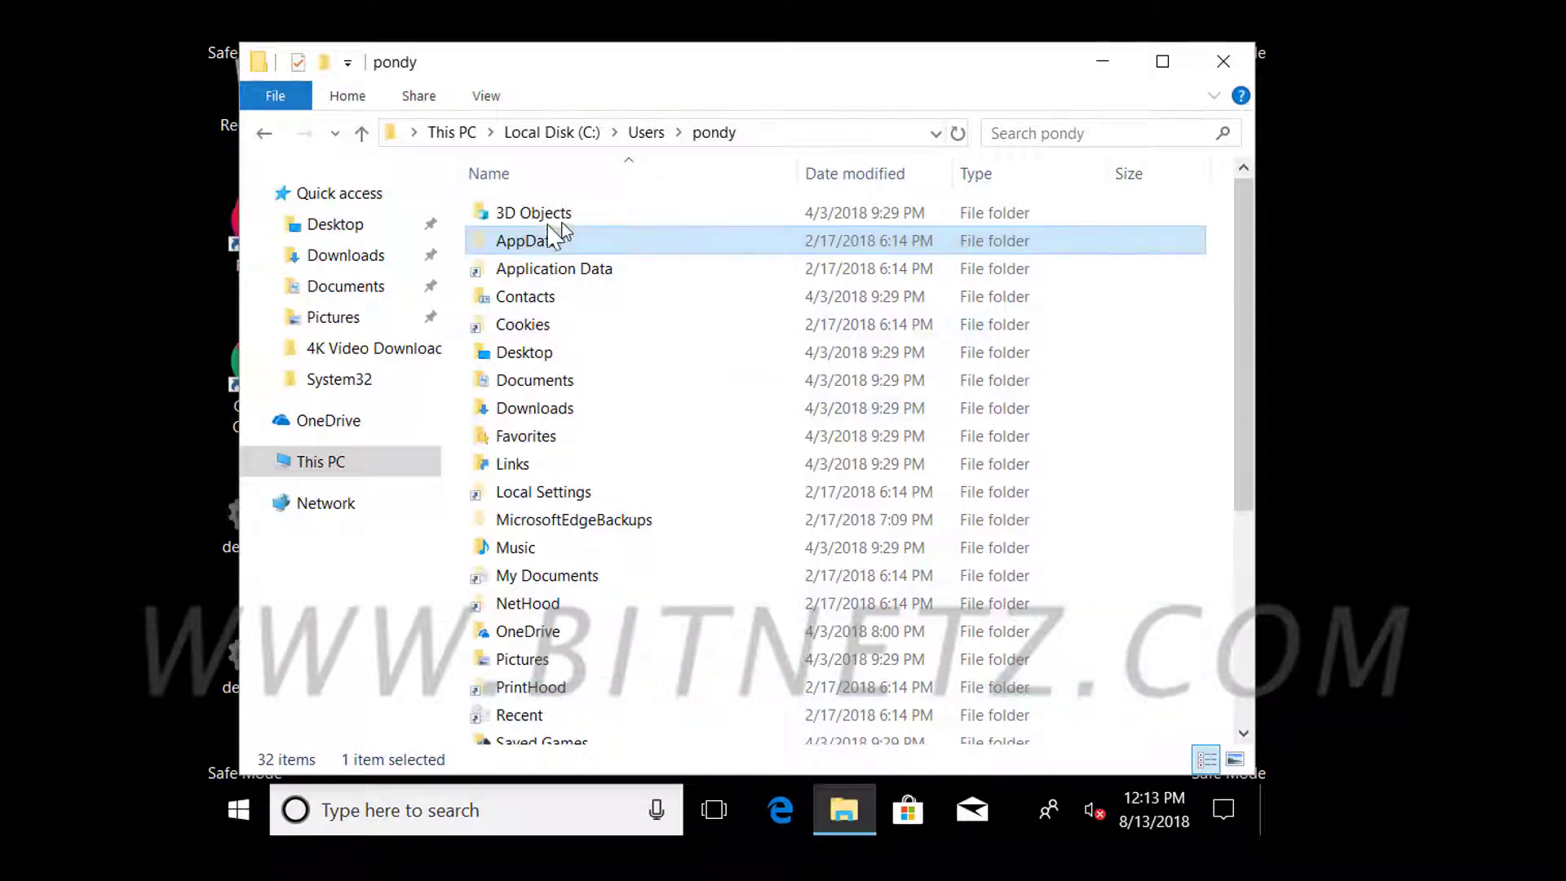
double_click(538, 241)
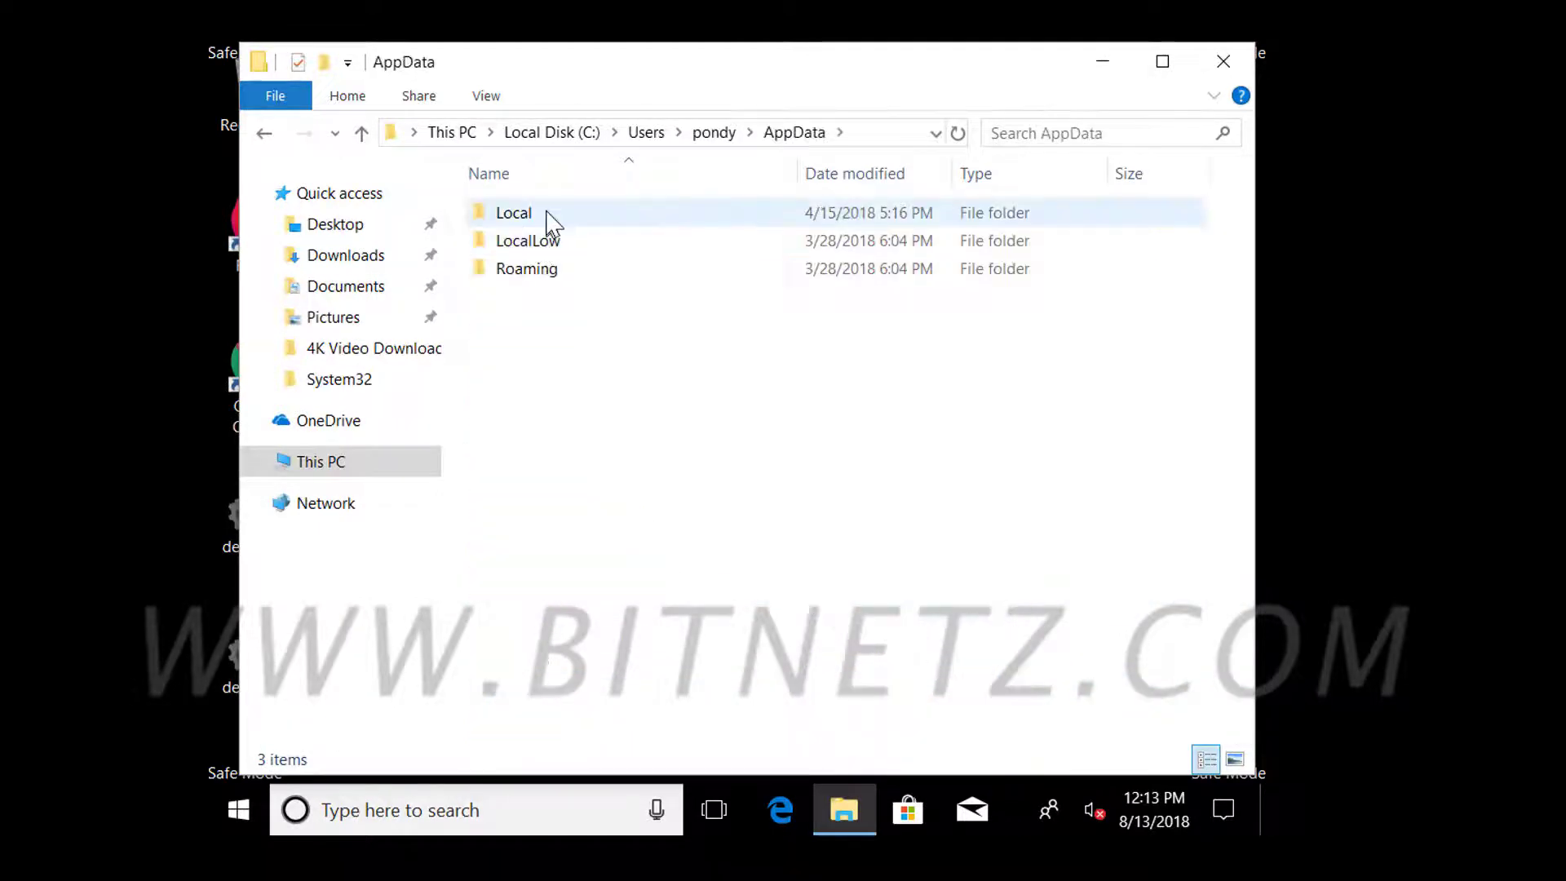
double_click(548, 216)
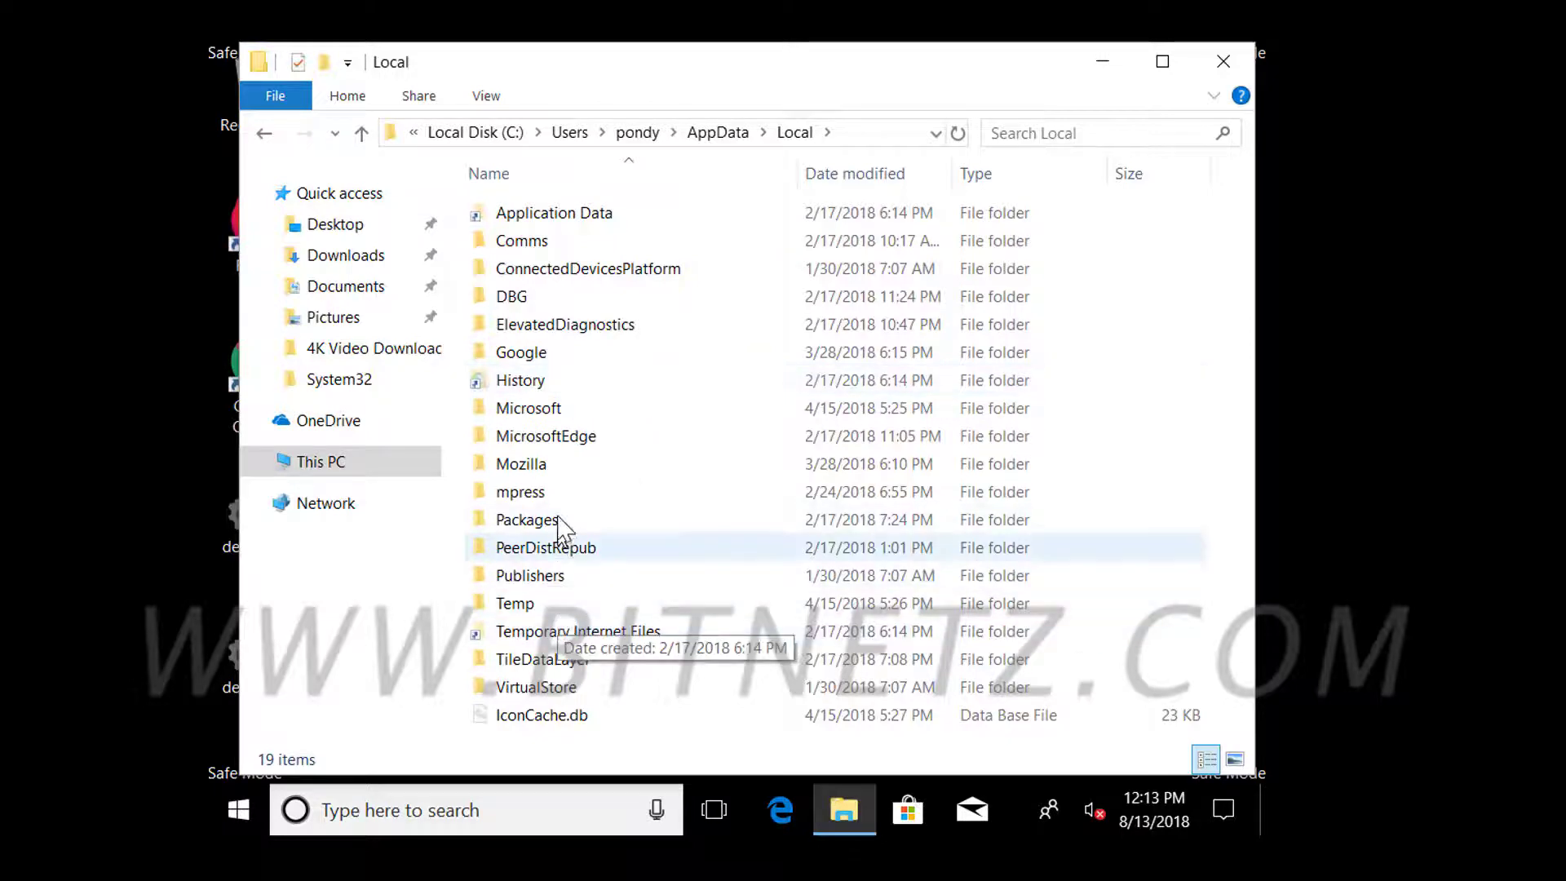
double_click(612, 522)
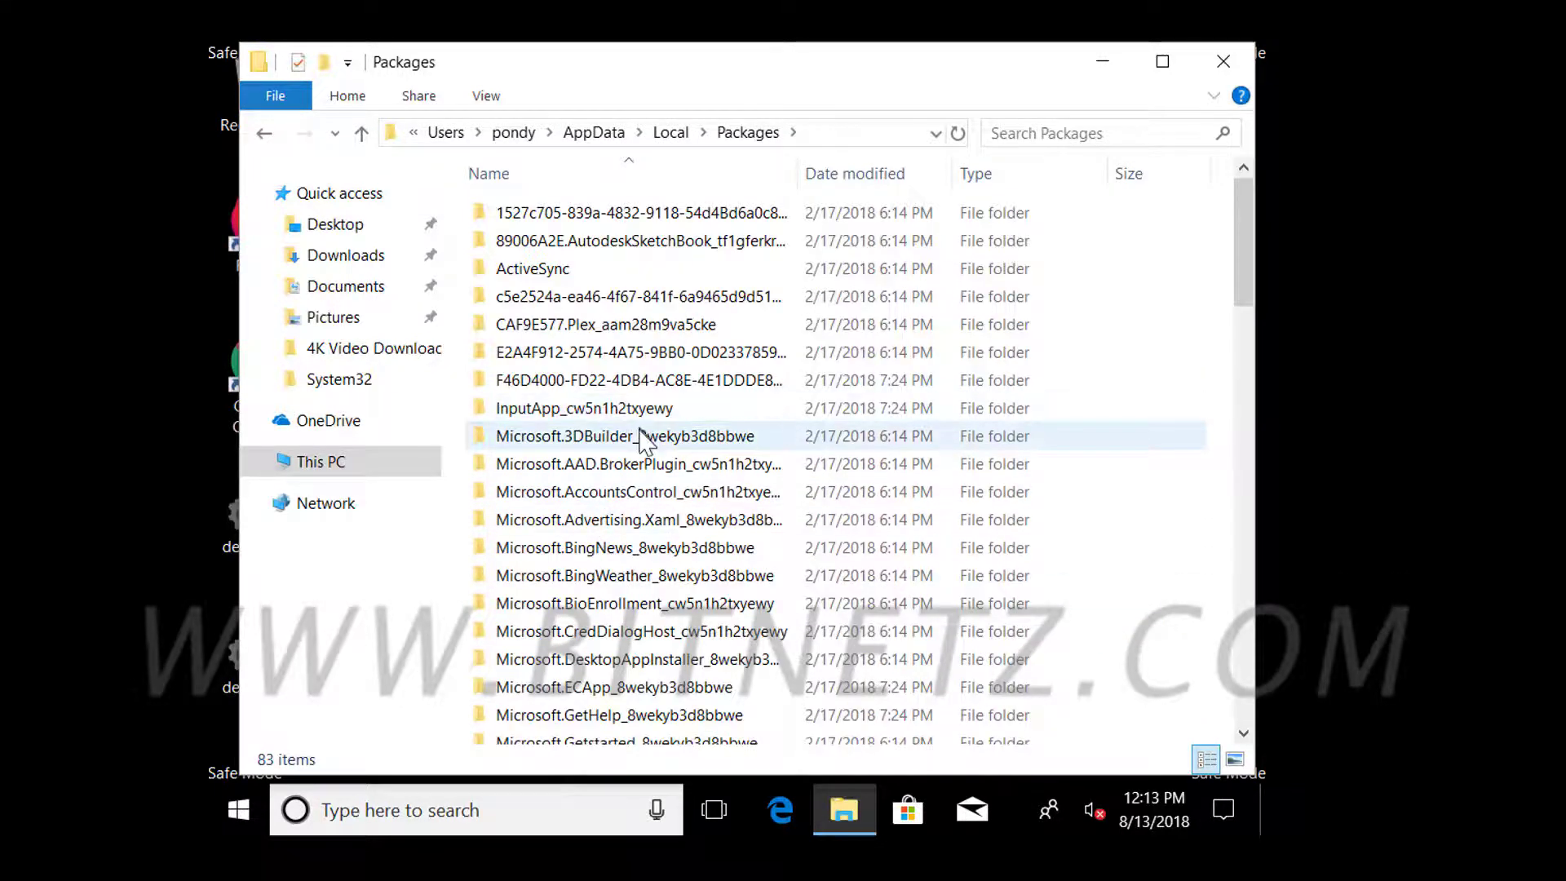
scroll(881, 469, down, 3)
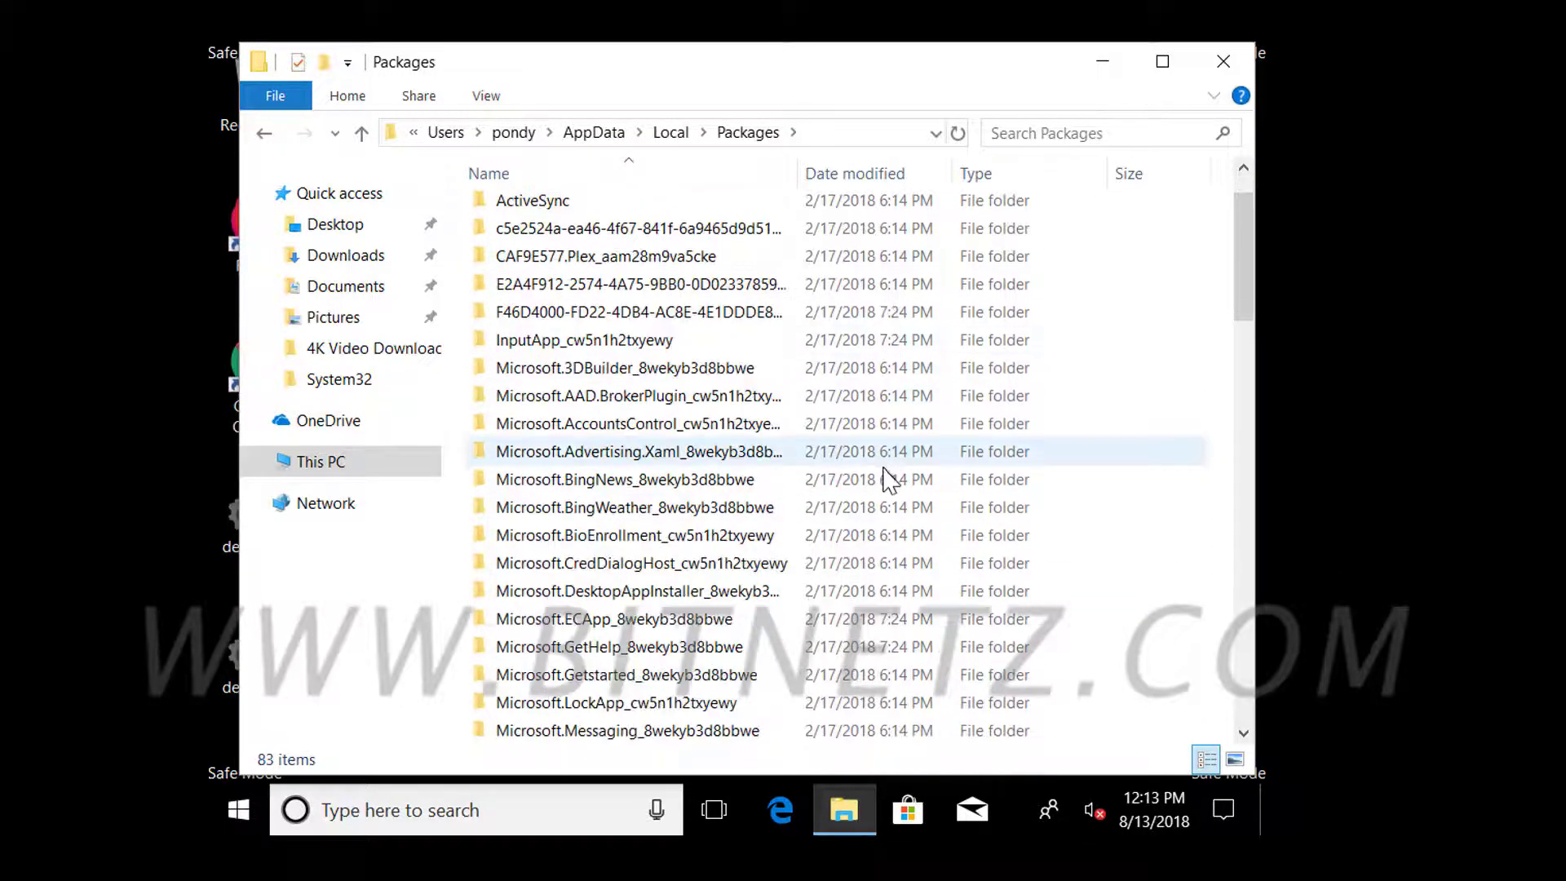
scroll(783, 548, down, 1)
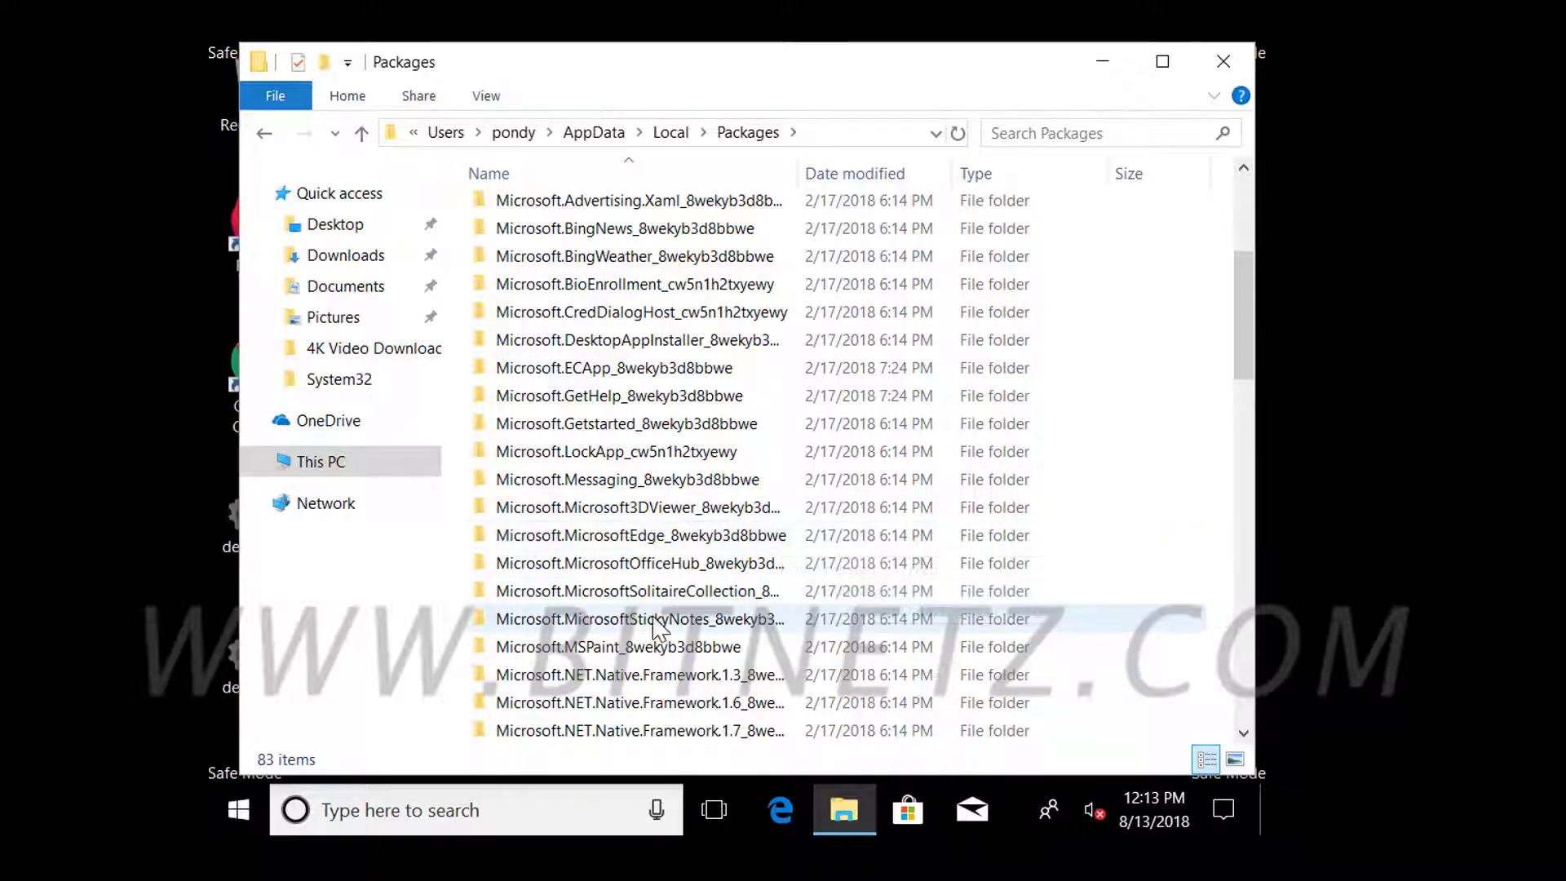
click(670, 538)
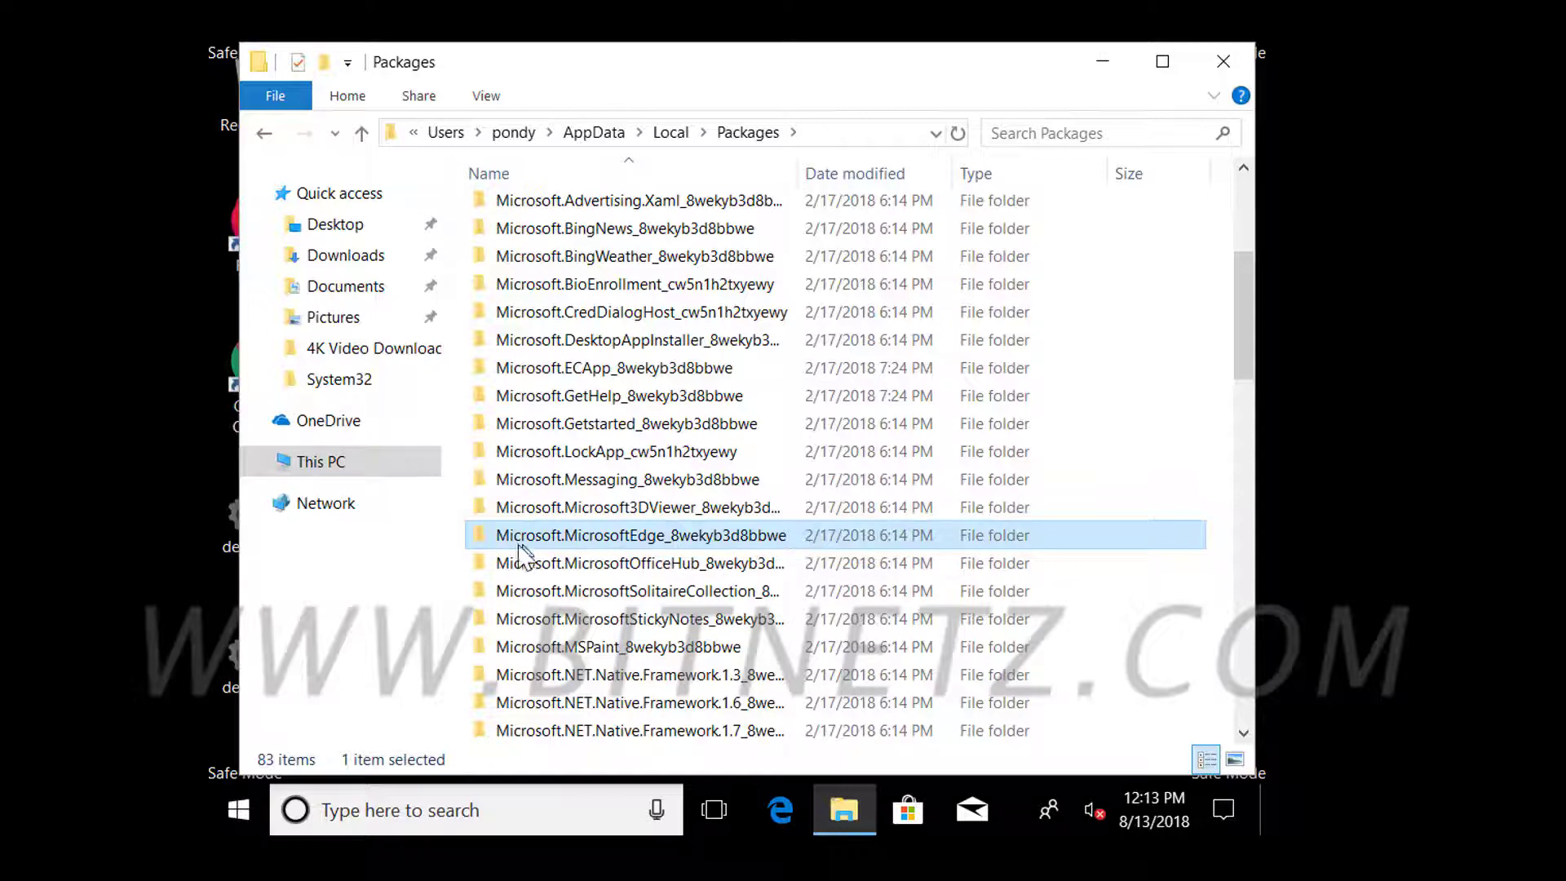
double_click(579, 542)
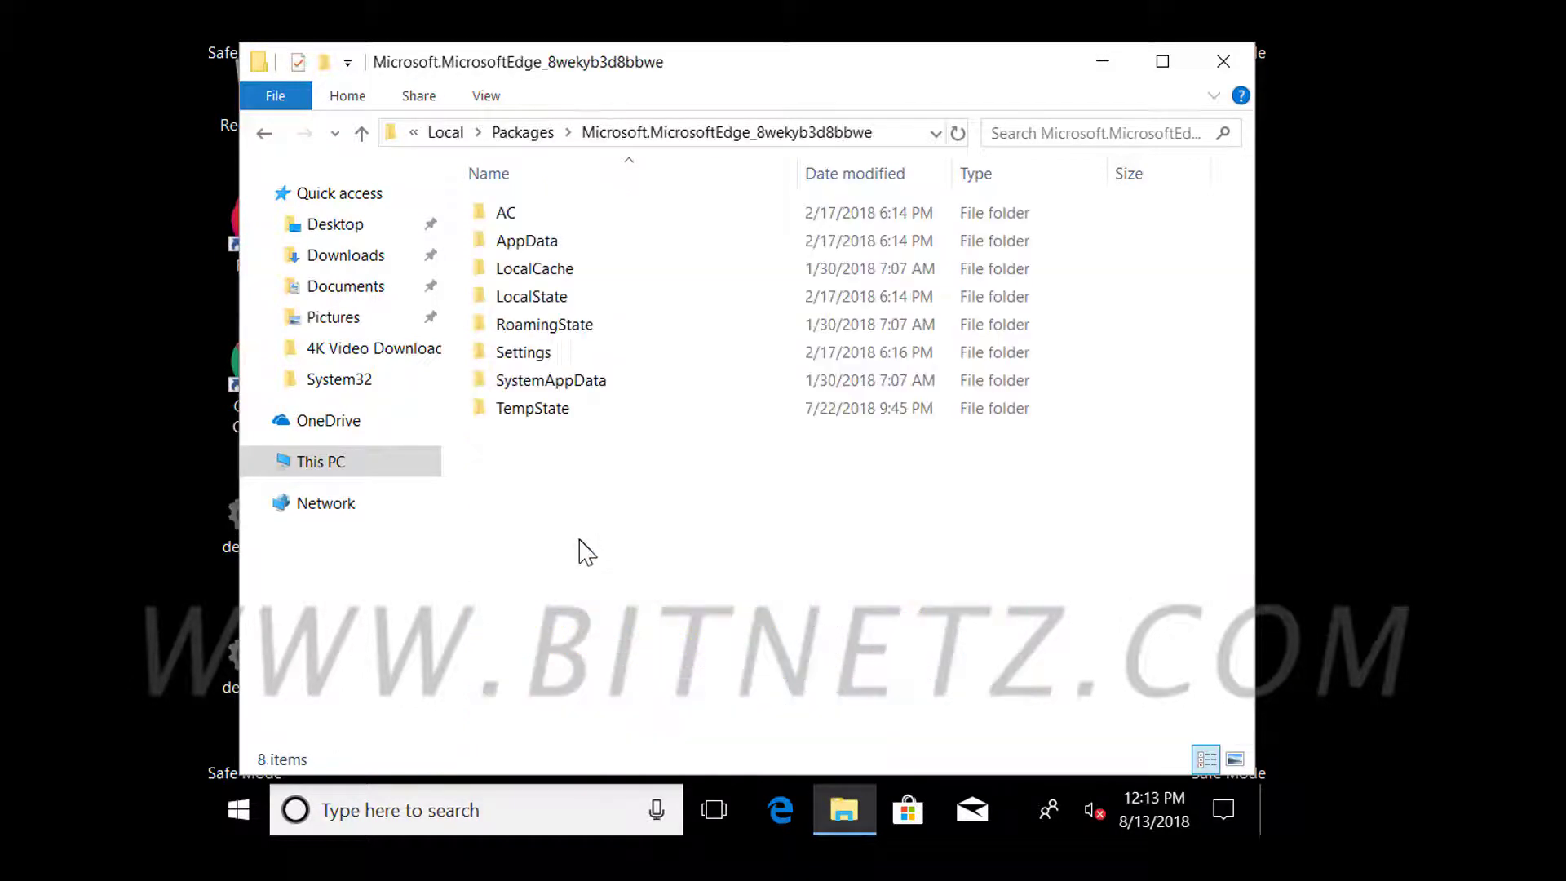
Delete all folders inside the Microsoft Edge package folder and close File Explorer.
drag(621, 556, 470, 164)
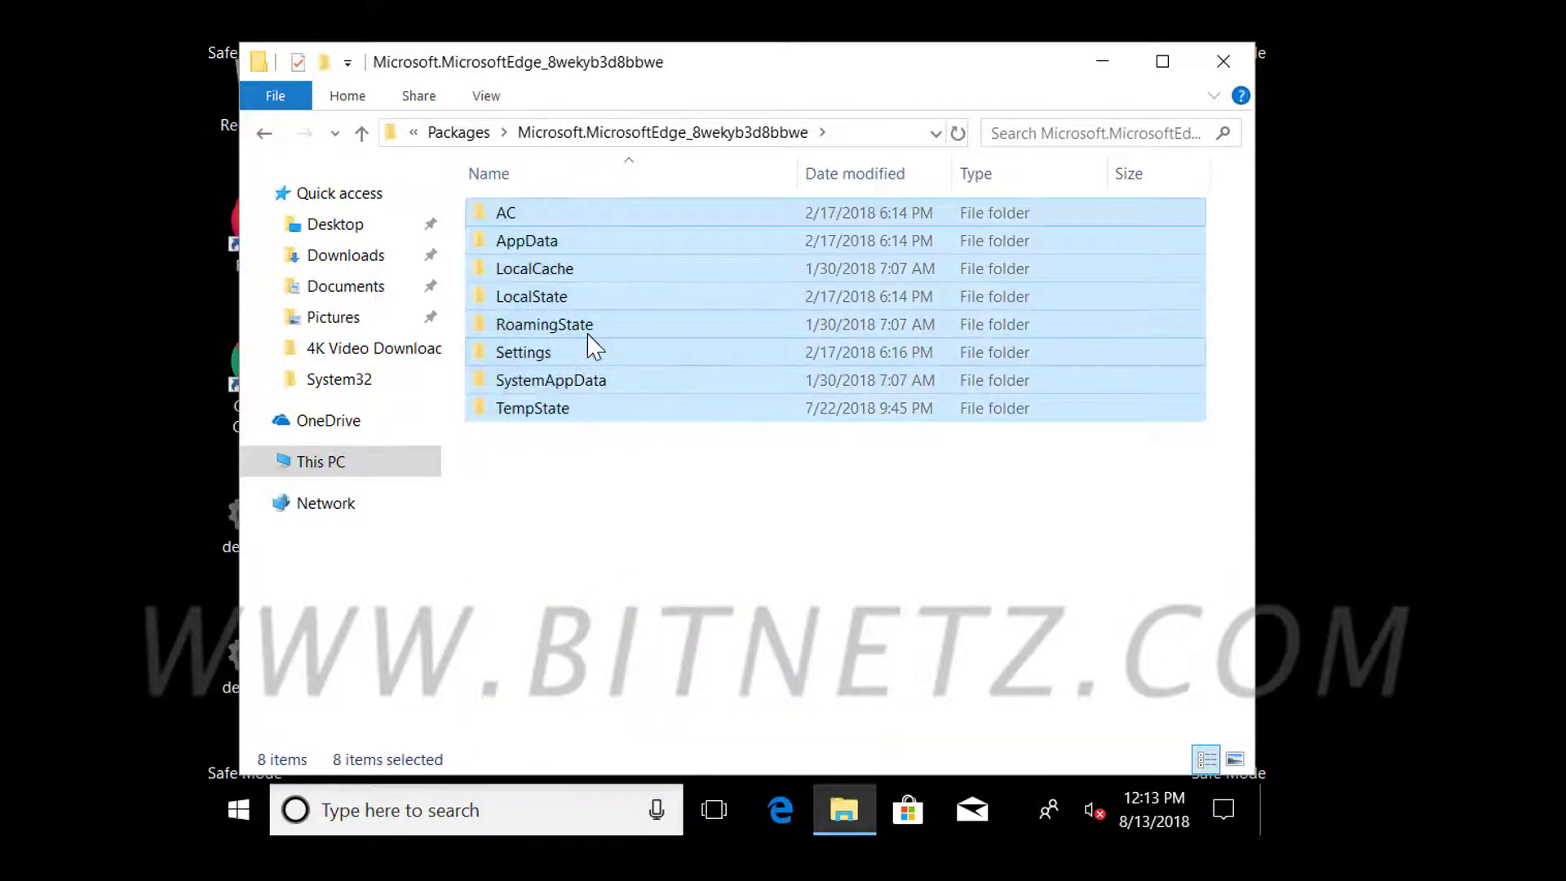
right_click(588, 336)
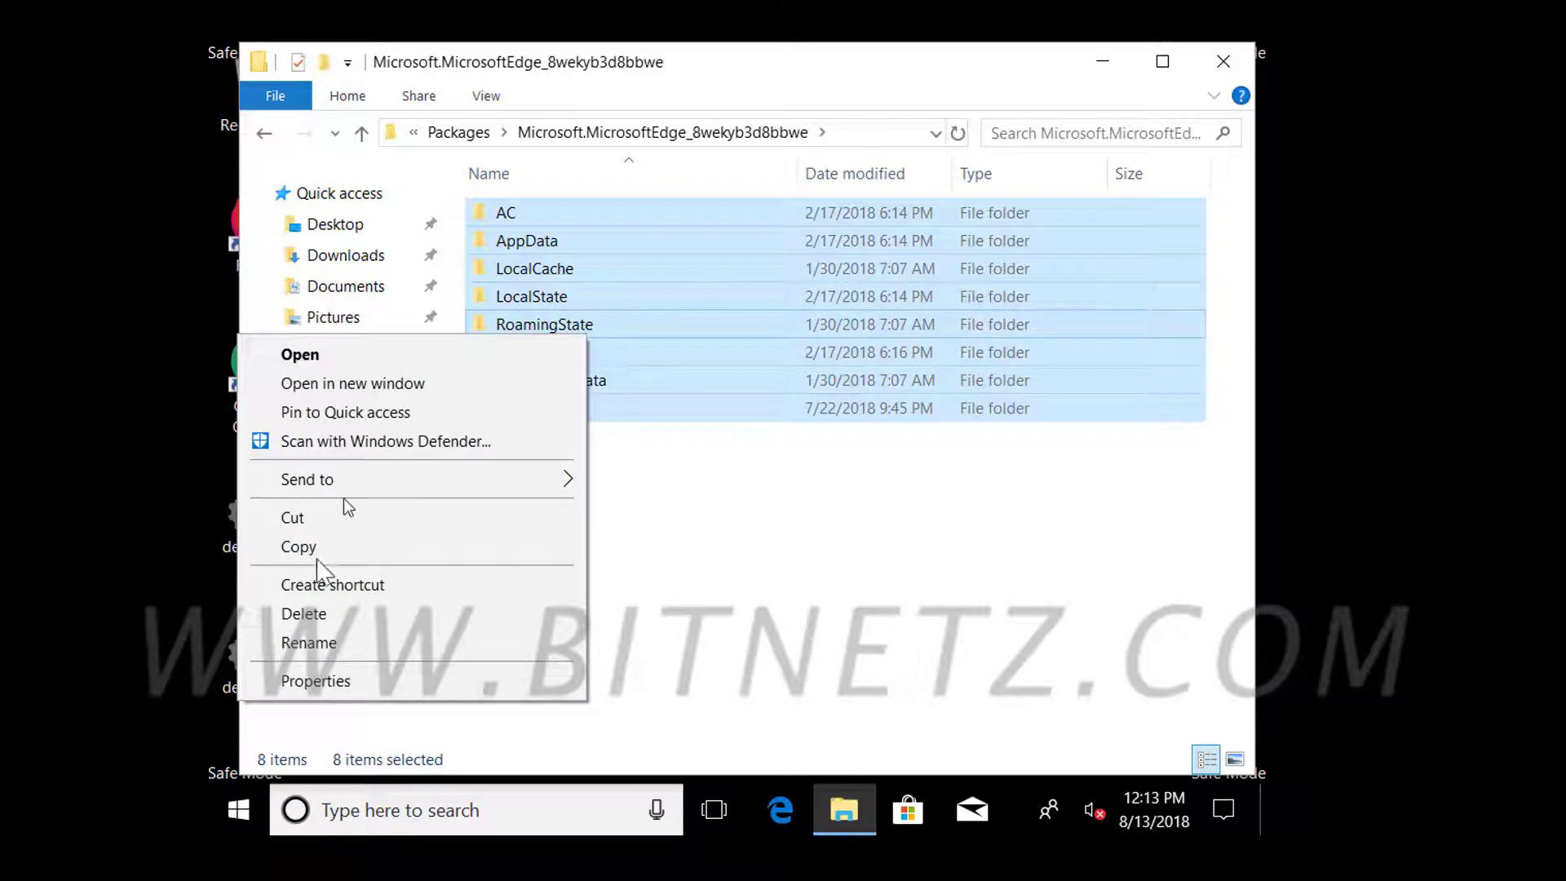
click(305, 613)
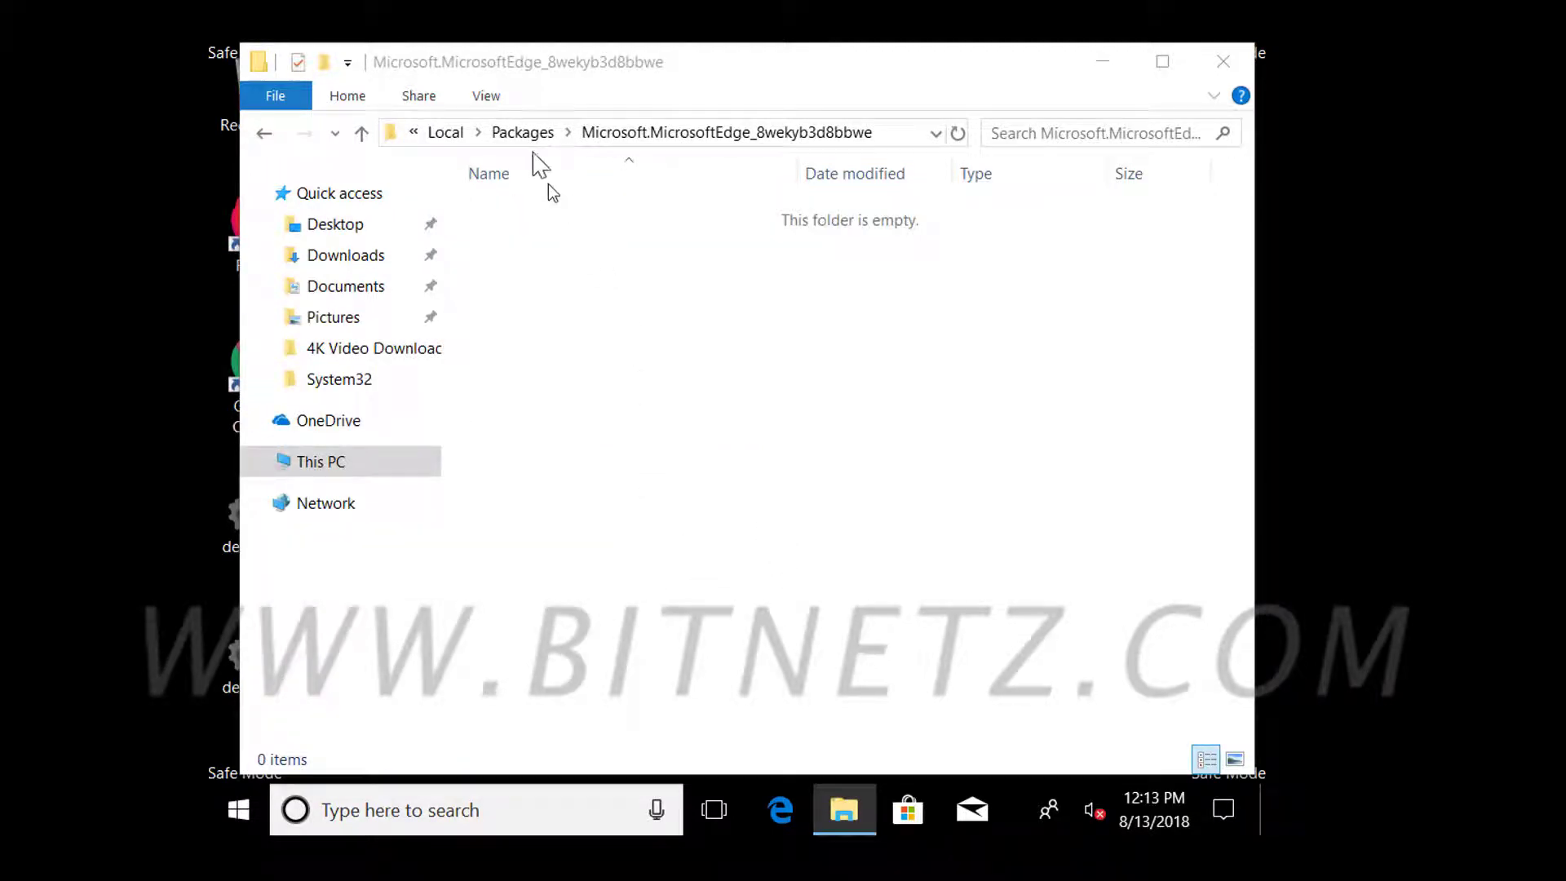
click(1237, 67)
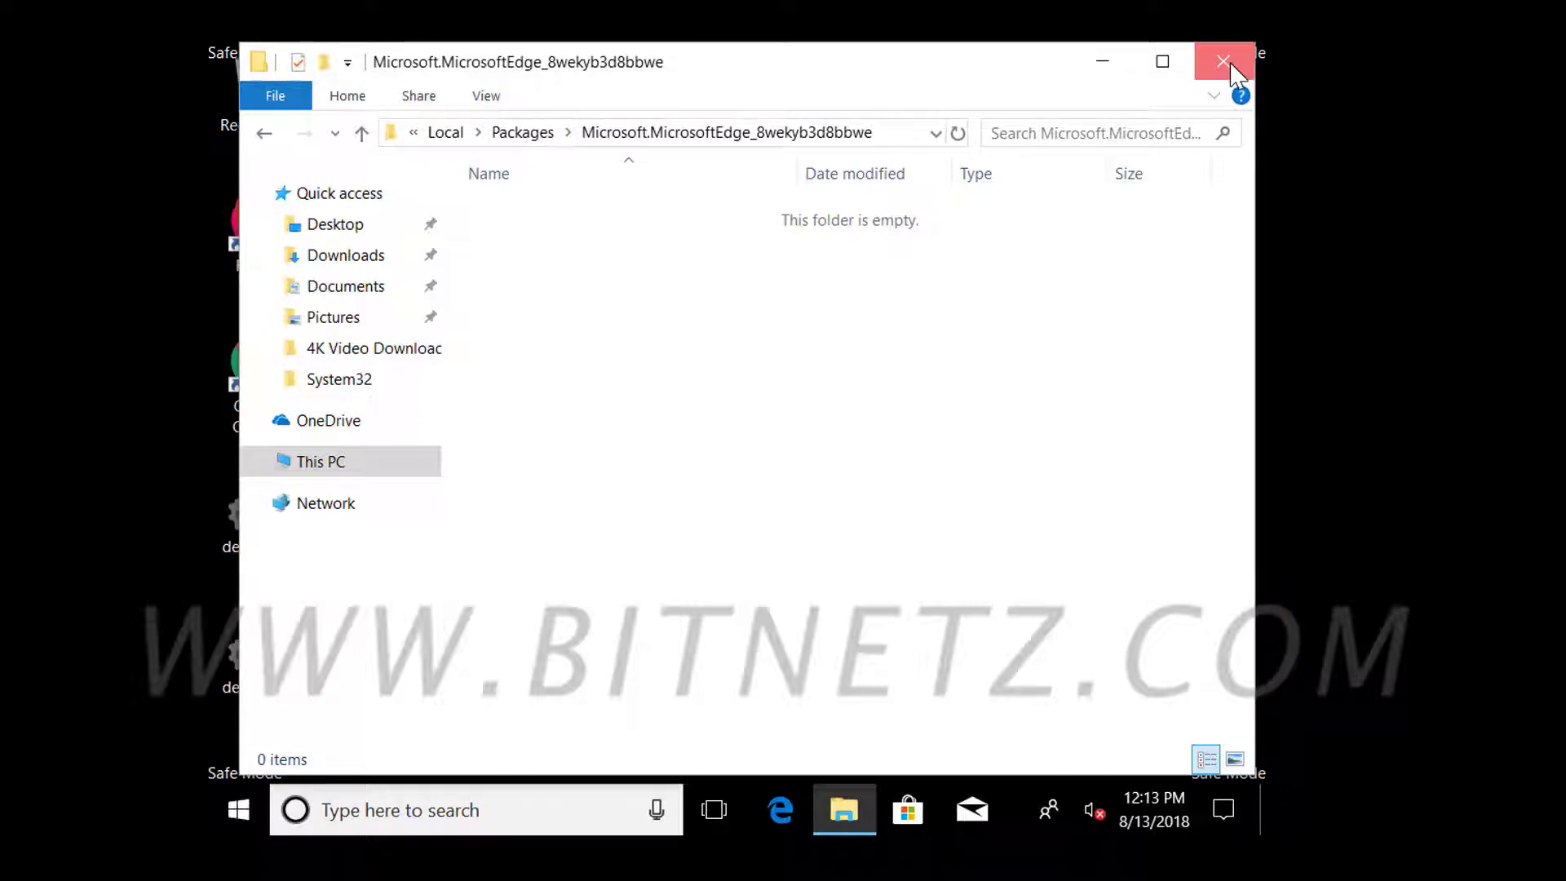
click(1234, 70)
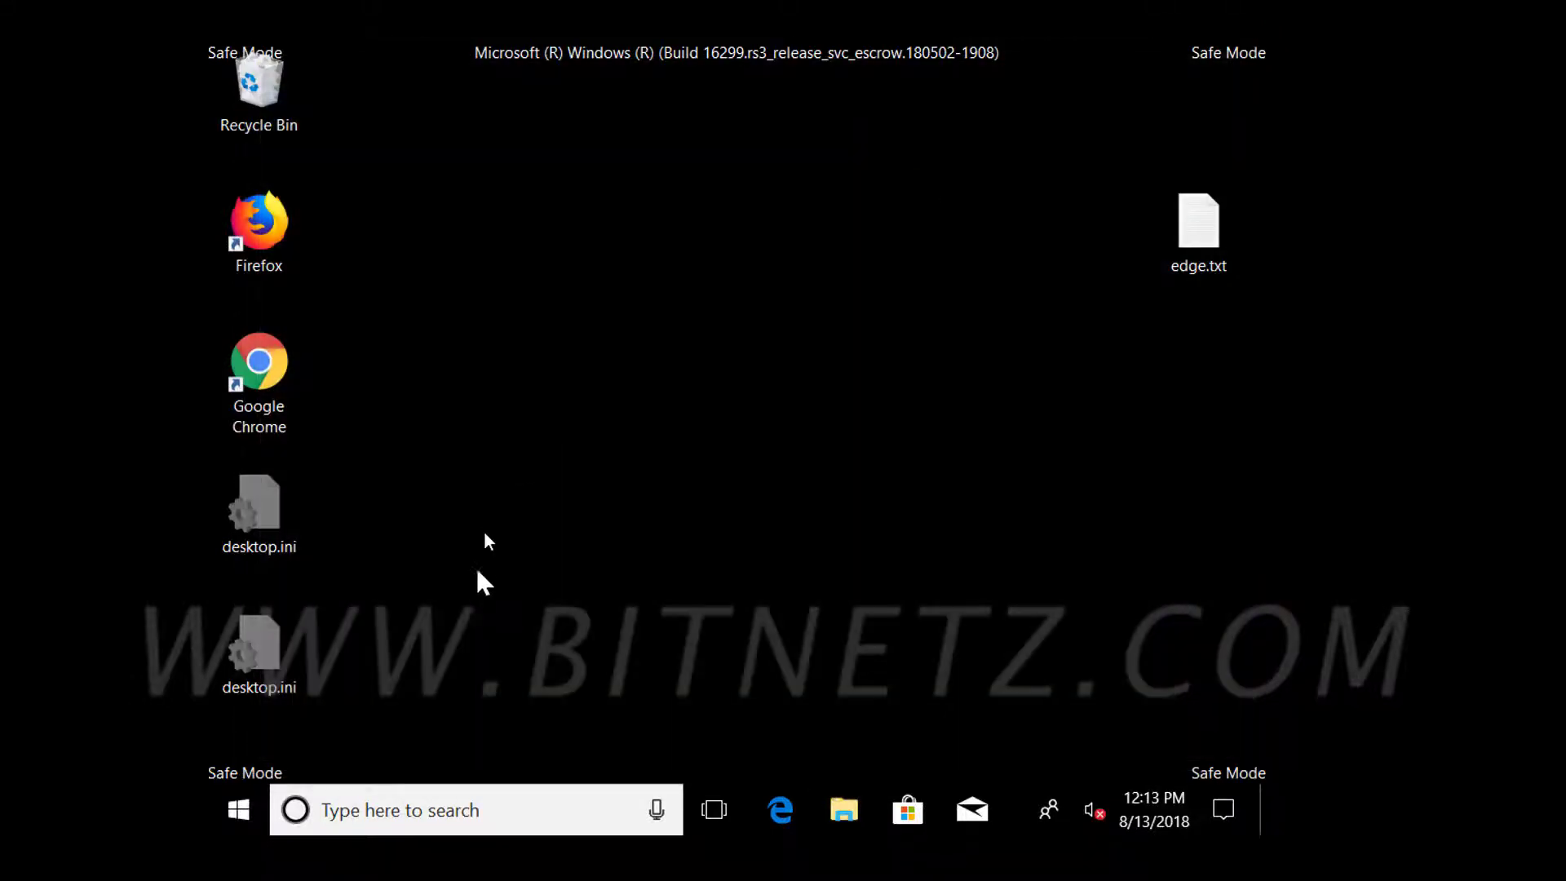
Open Windows PowerShell as administrator and set its console font to Consolas size 18.
click(424, 812)
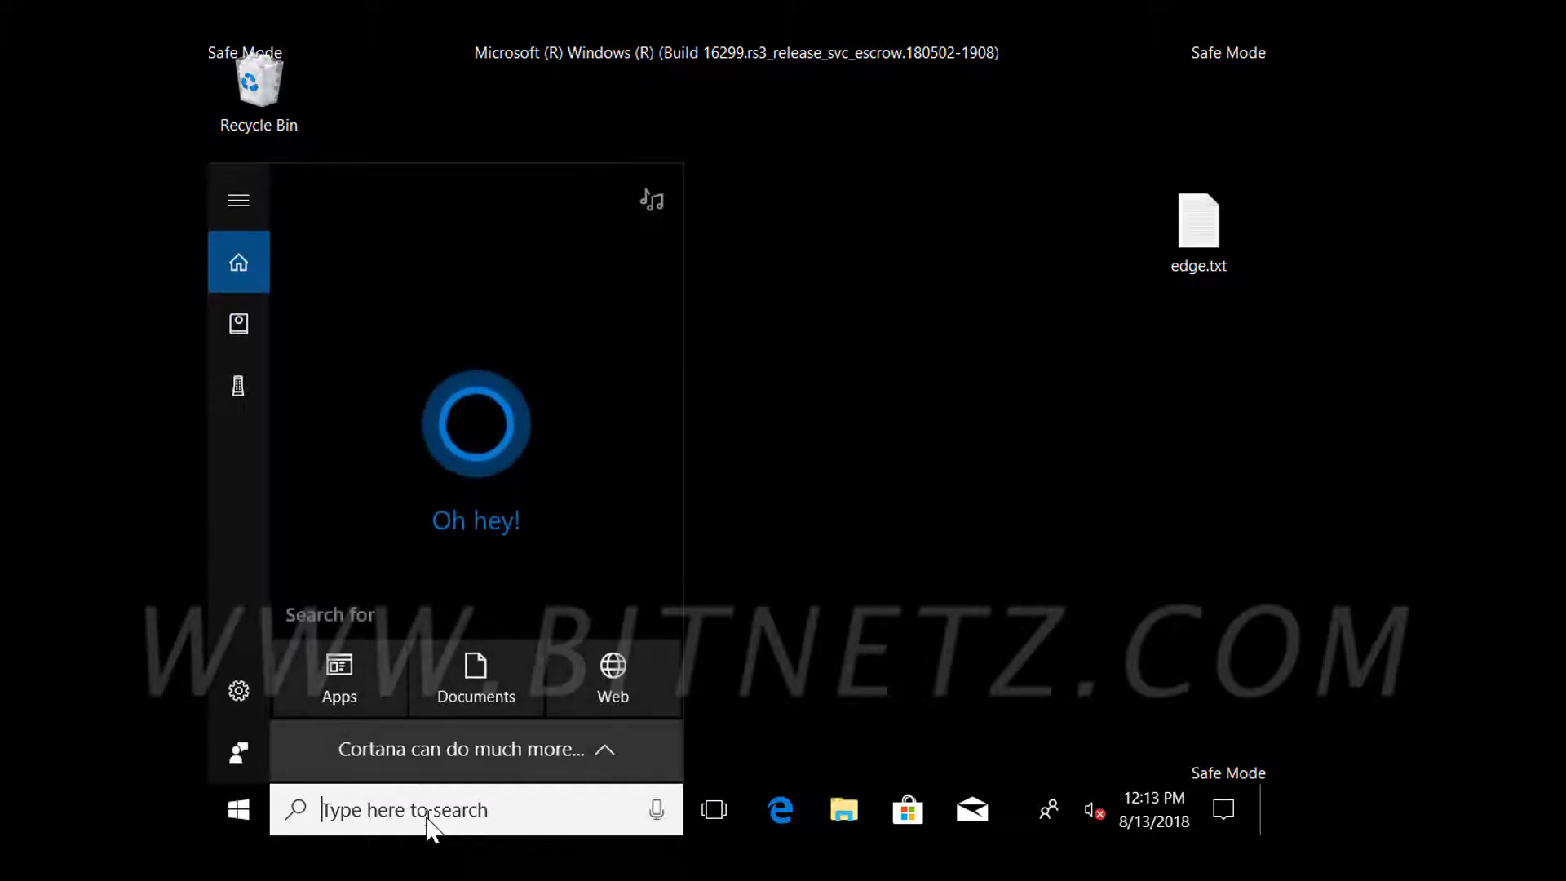
text(power)
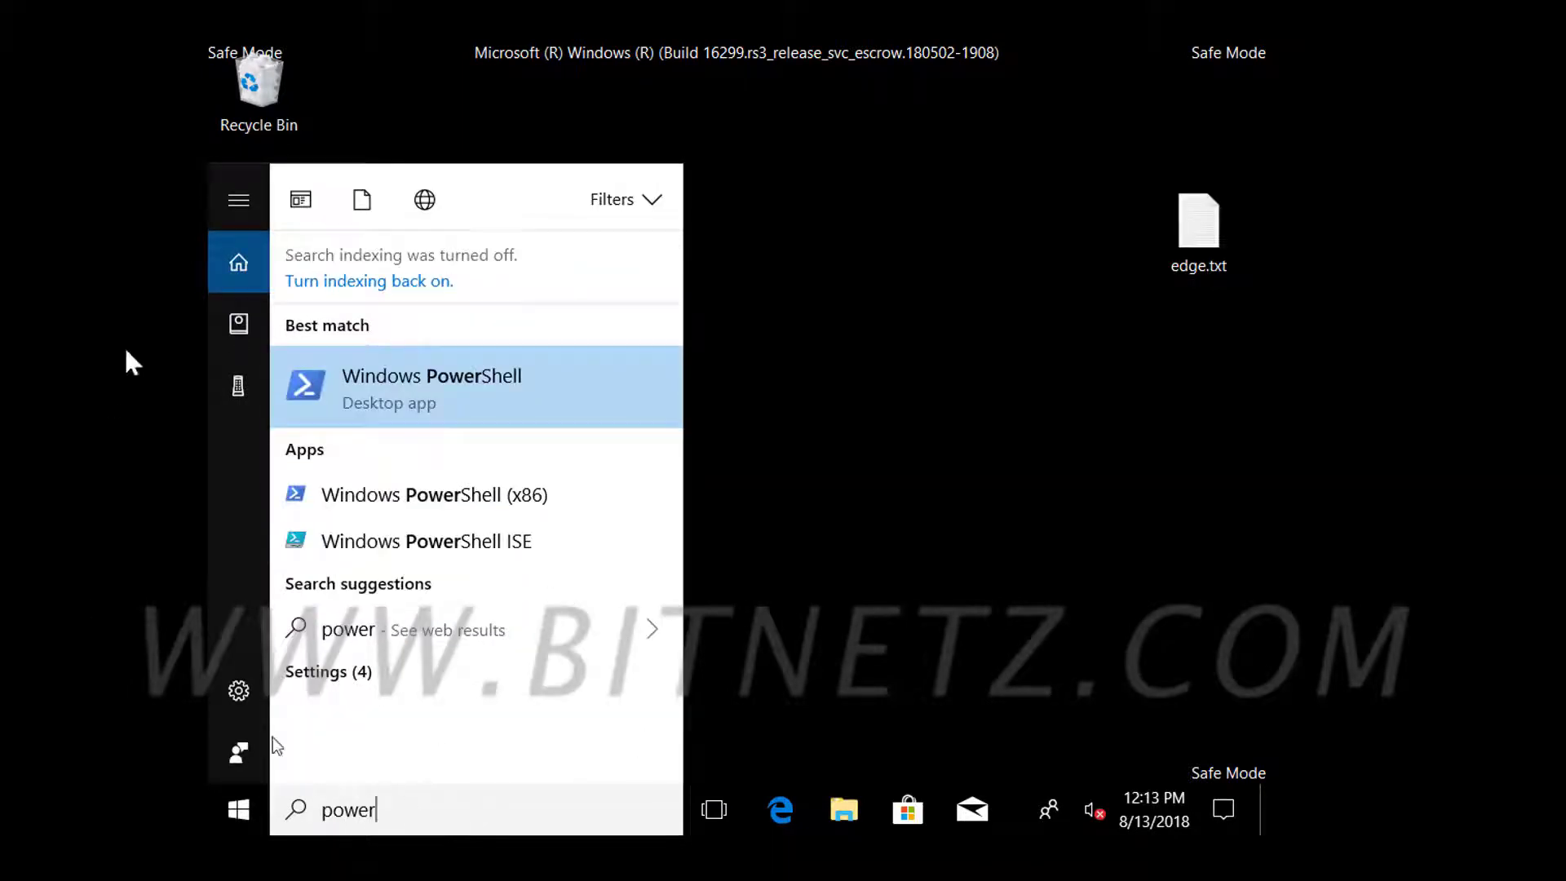
right_click(473, 390)
click(388, 446)
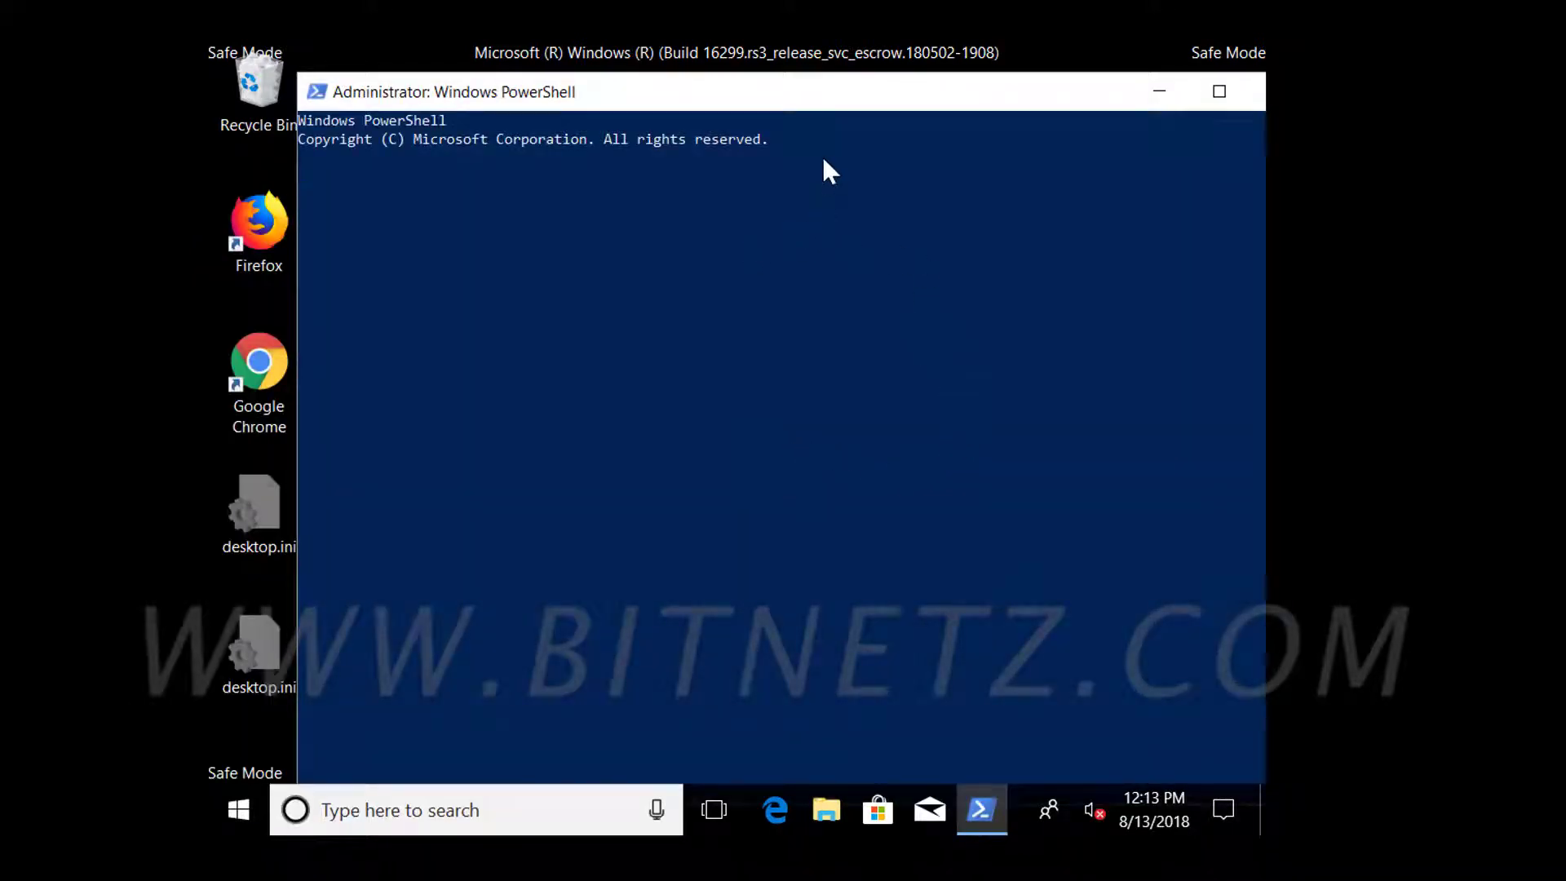
right_click(776, 101)
click(844, 323)
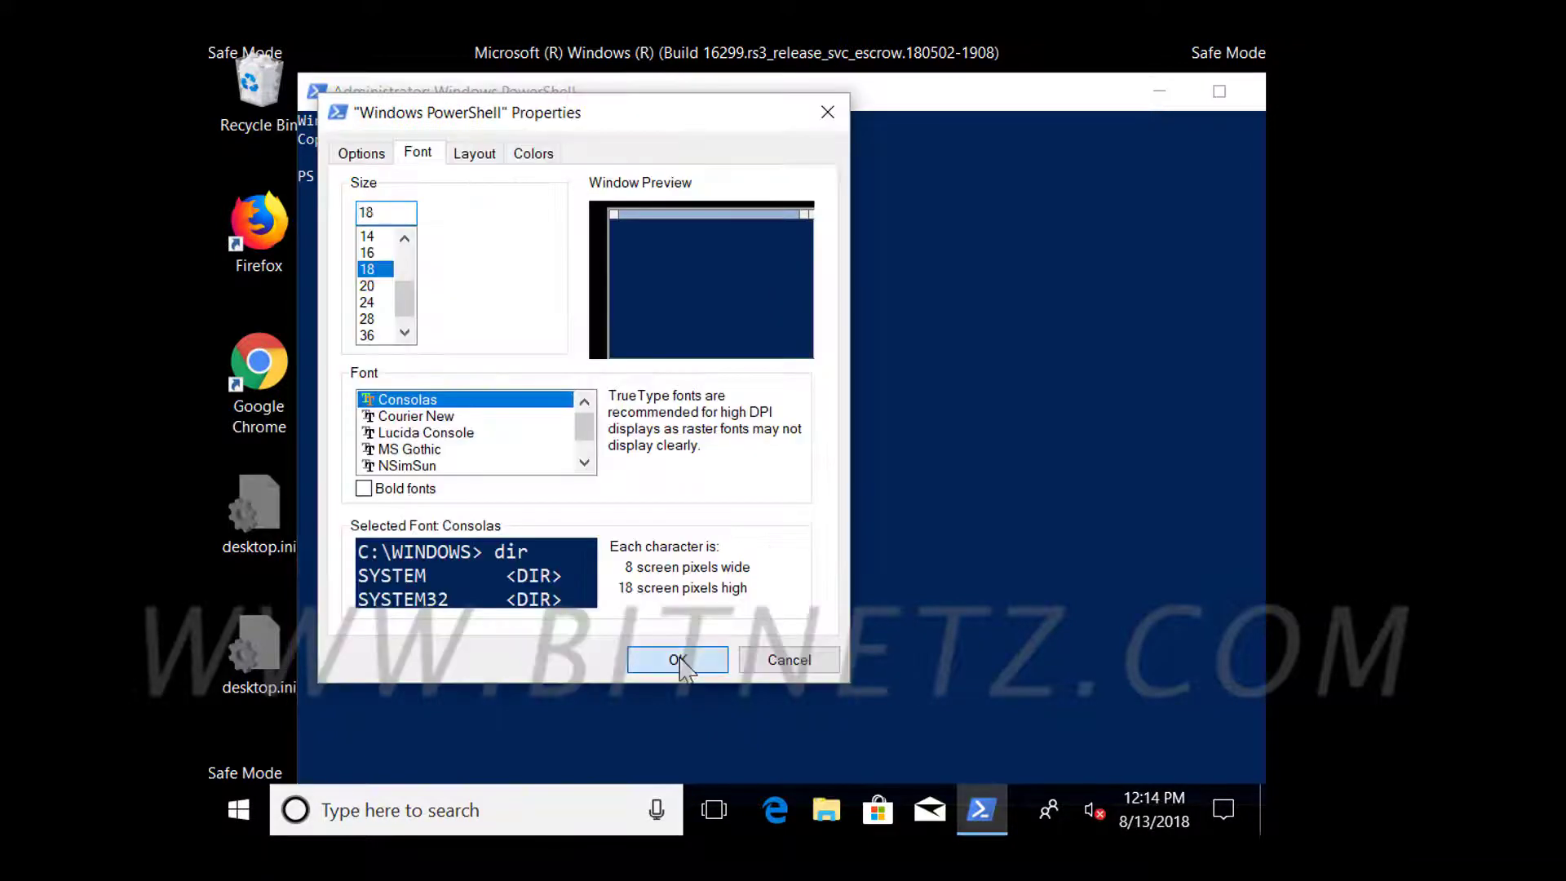
click(680, 660)
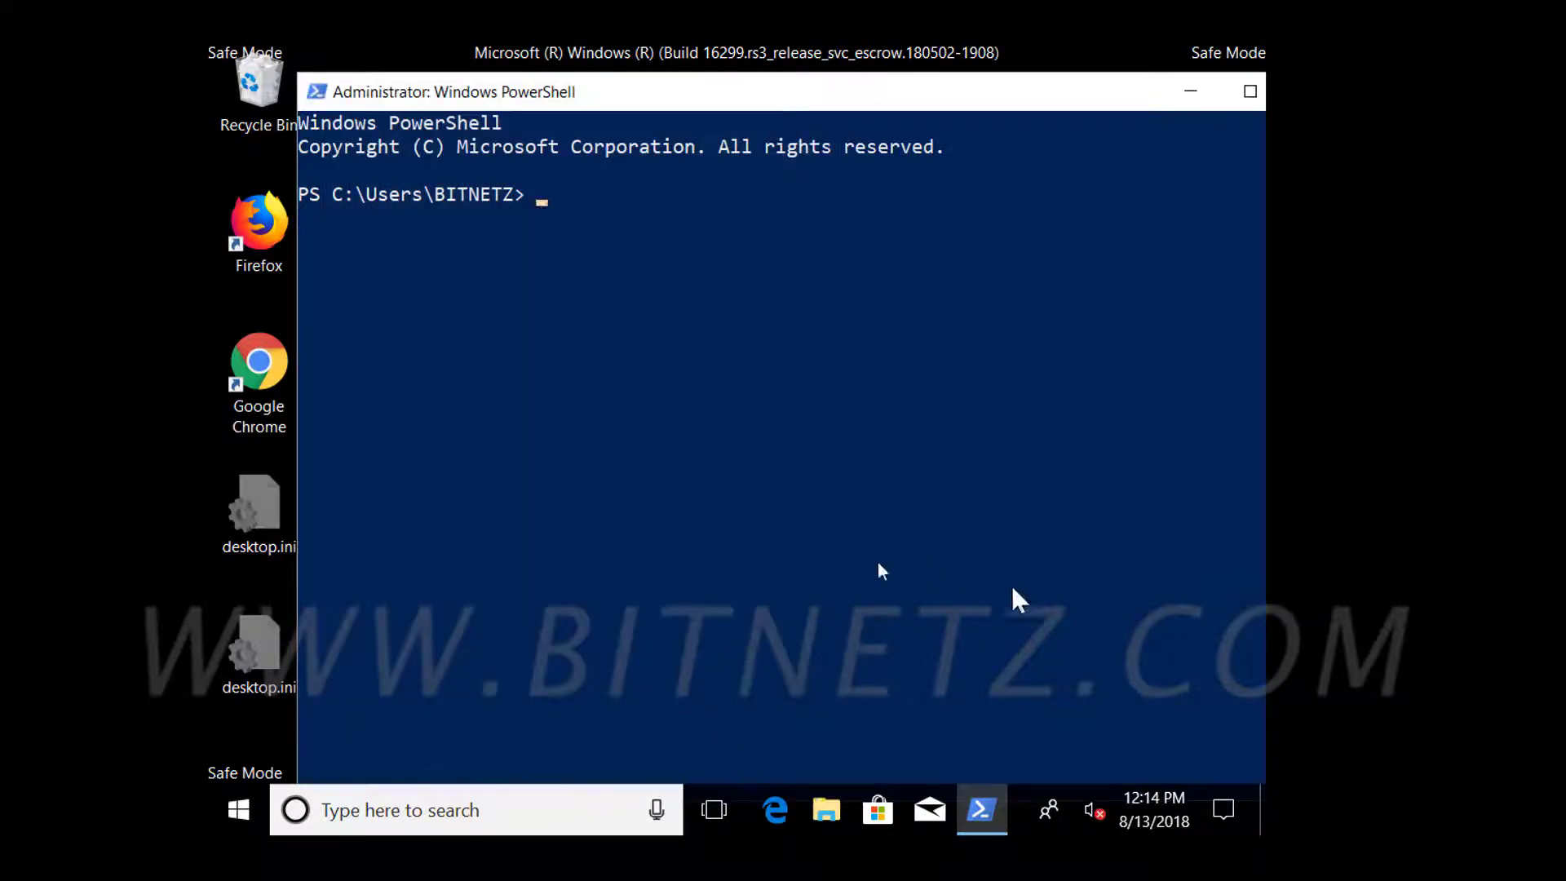
Copy the whole Get-AppXPackage command from edge.txt on the desktop and return to the PowerShell window.
key(super+d)
double_click(1191, 241)
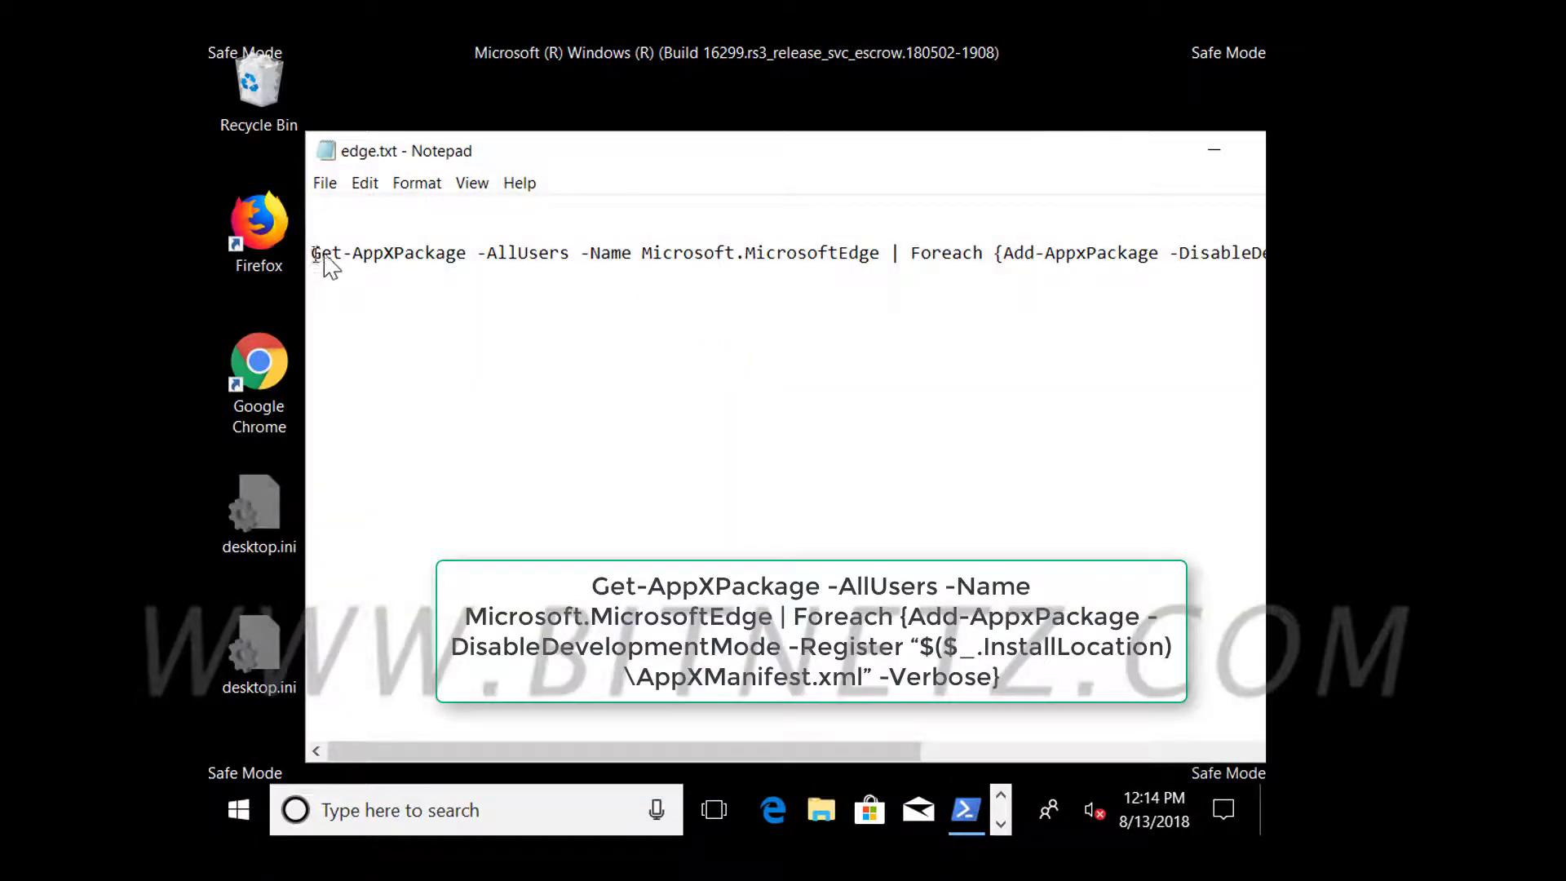
drag(316, 258, 975, 822)
key(super+c)
click(967, 816)
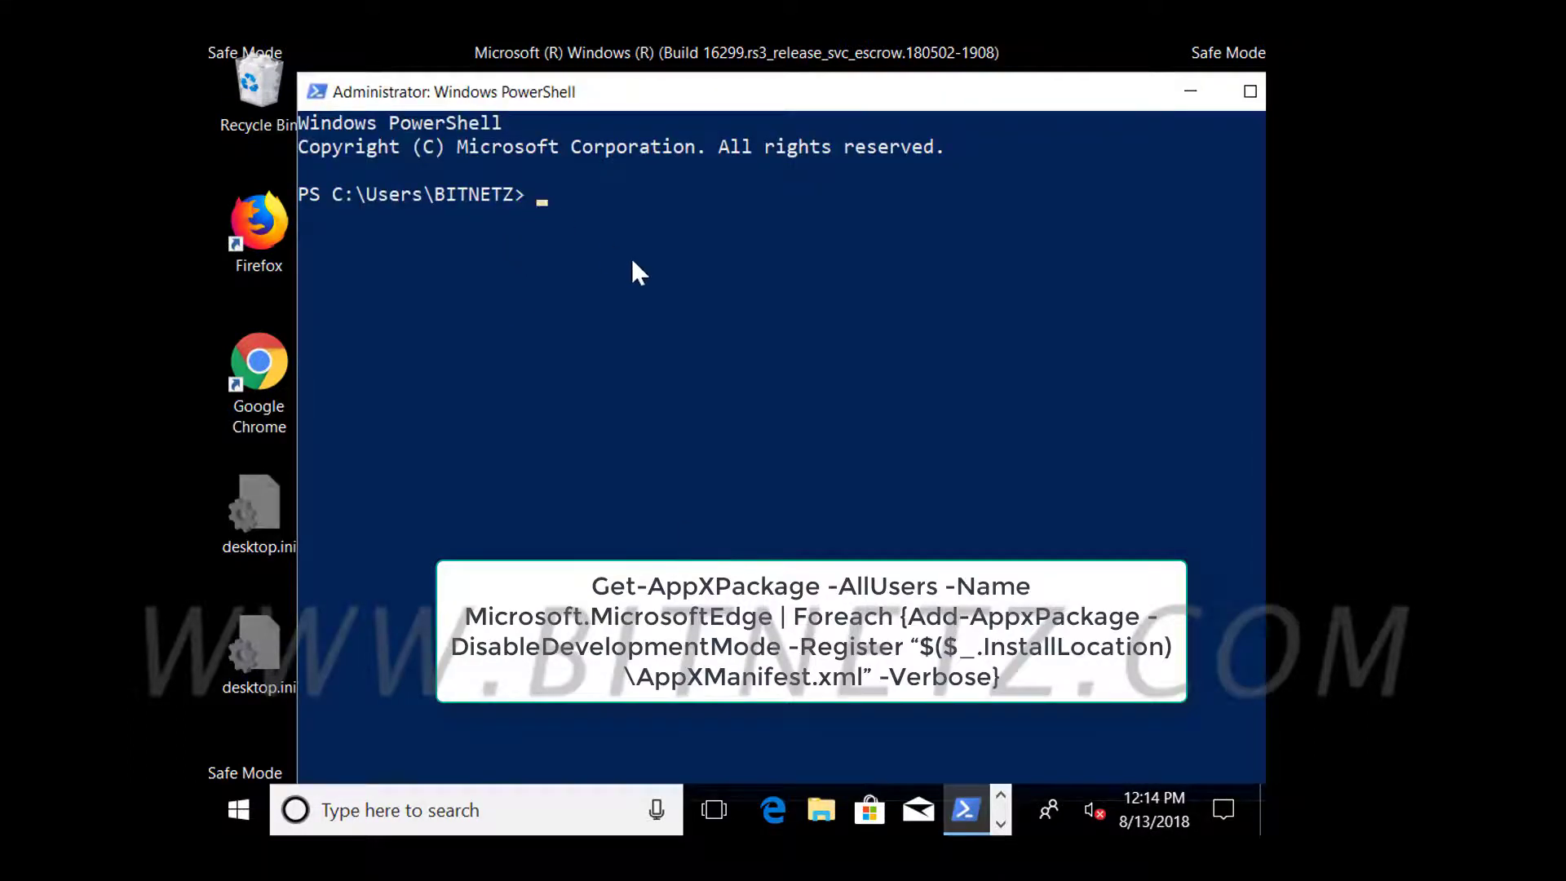
Try to run the copied Get-AppXPackage command for Microsoft.MicrosoftEdge in PowerShell, then close PowerShell and minimize Notepad.
key(Return)
key(Return)
right_click(613, 364)
right_click(733, 428)
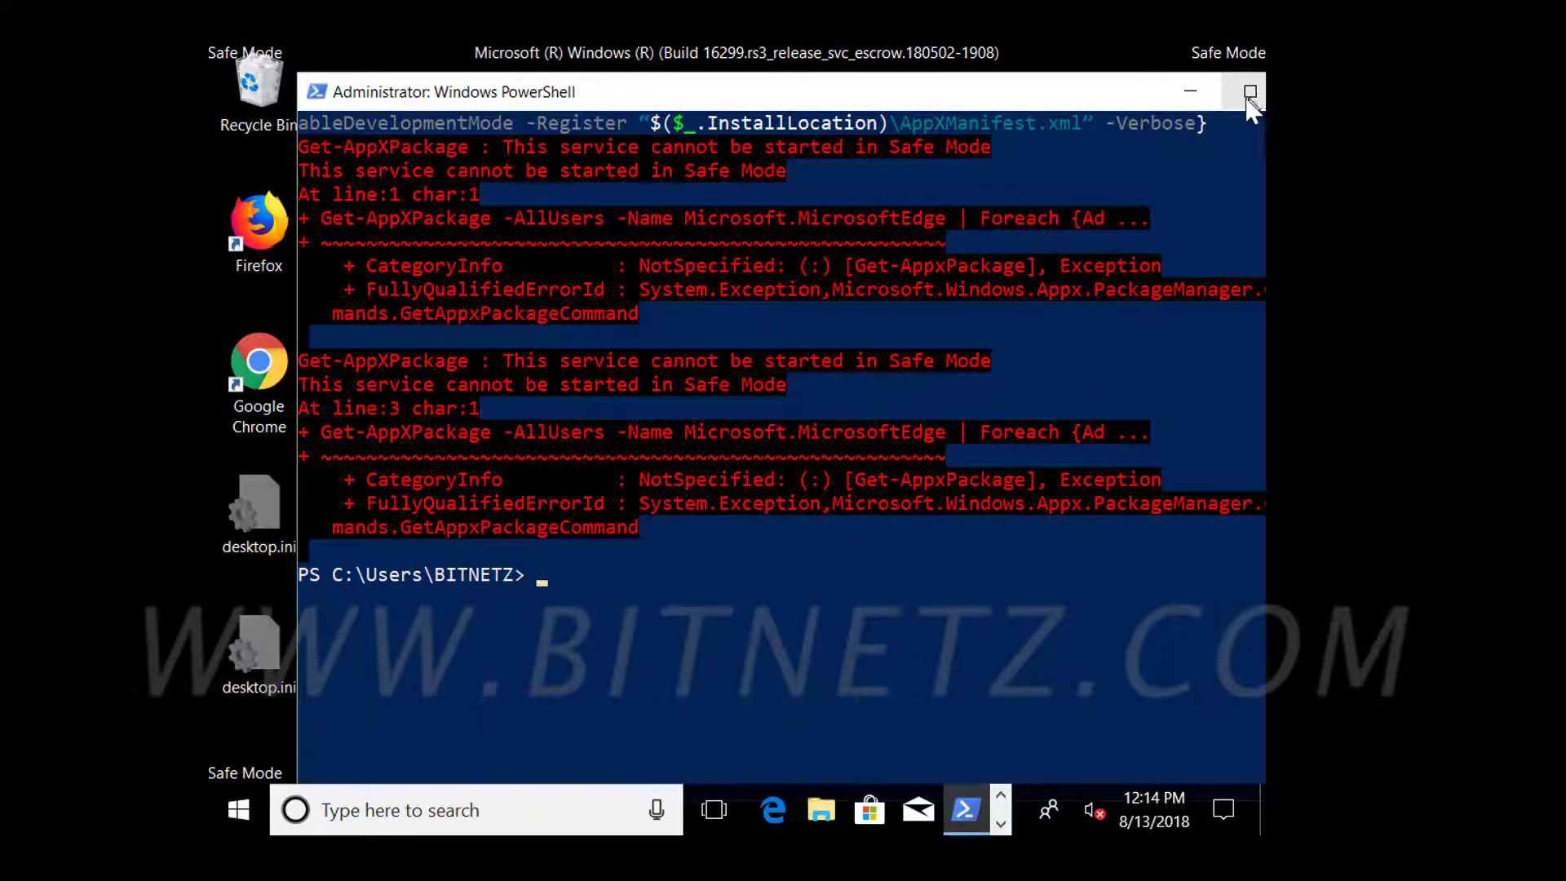
drag(1087, 97, 933, 139)
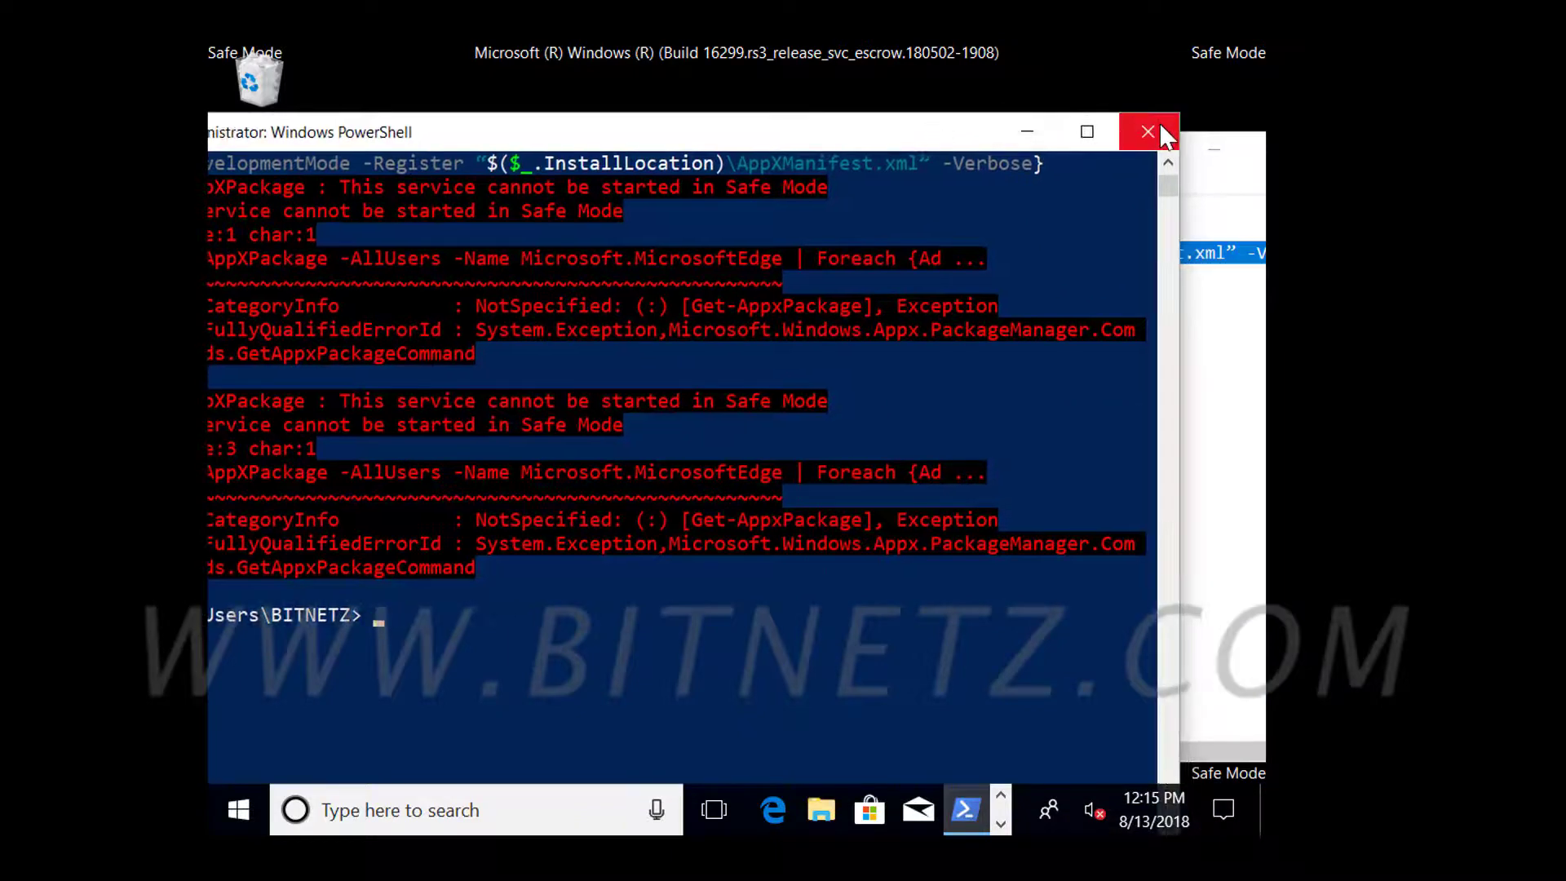
click(1150, 131)
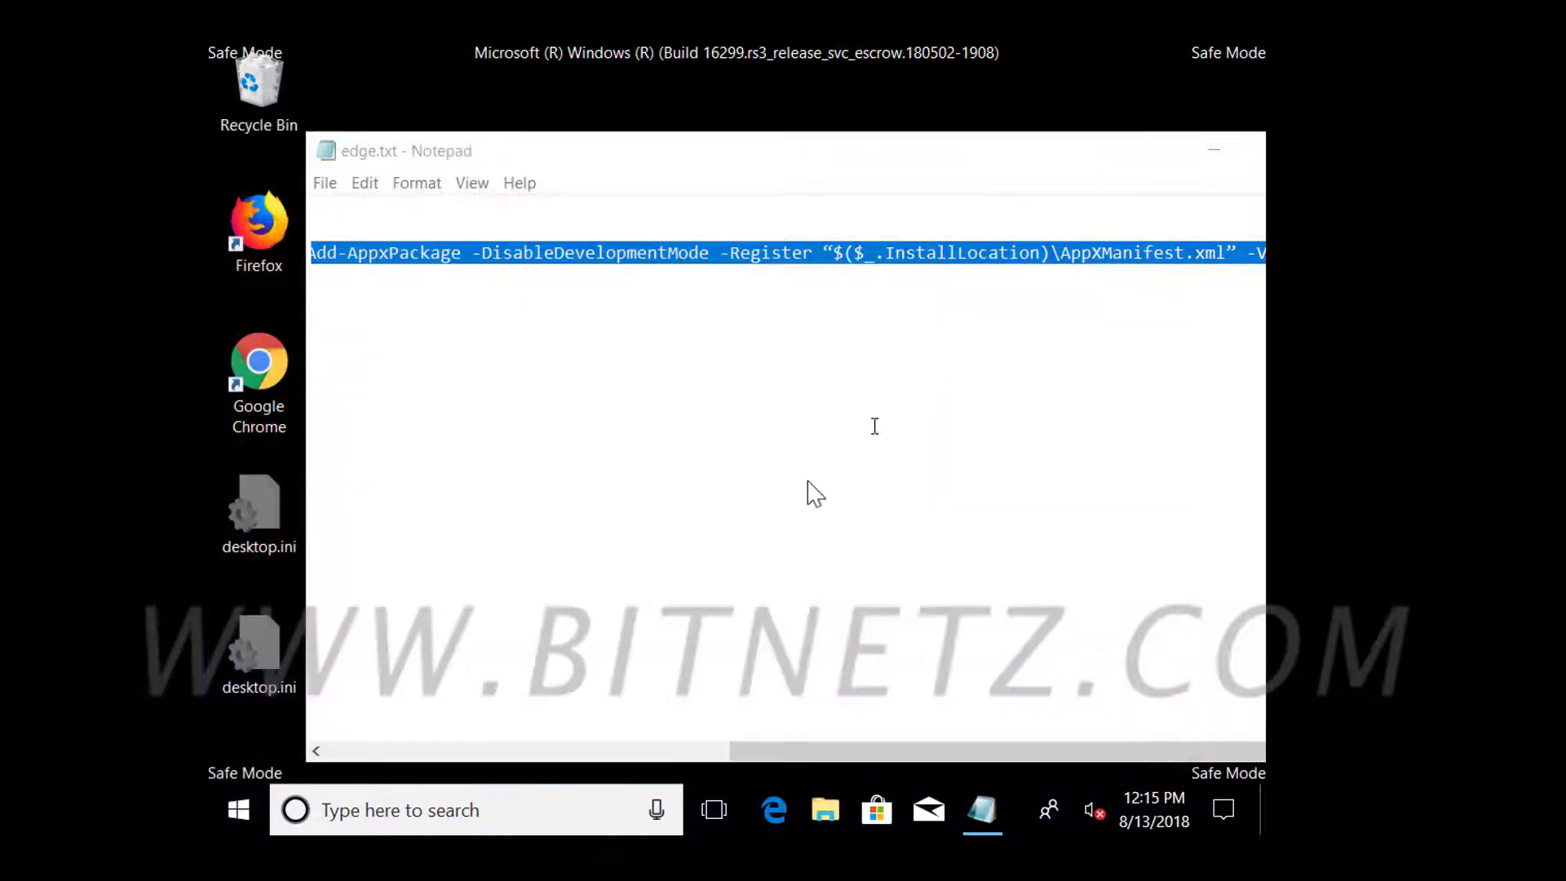
click(1215, 155)
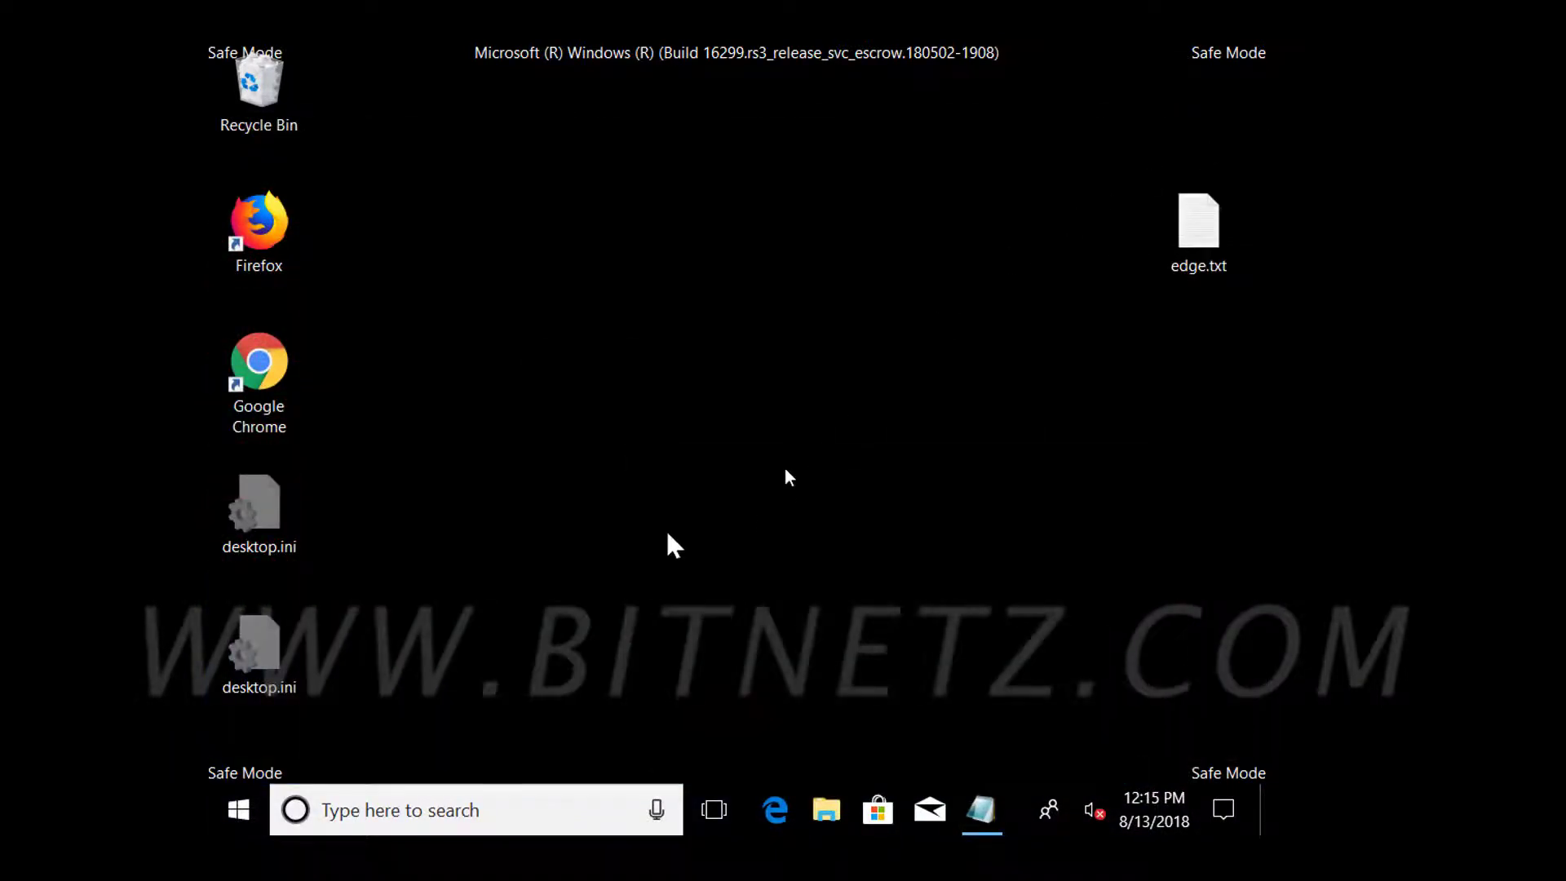
Turn off Safe boot in System Configuration (msconfig) and restart the computer.
click(445, 808)
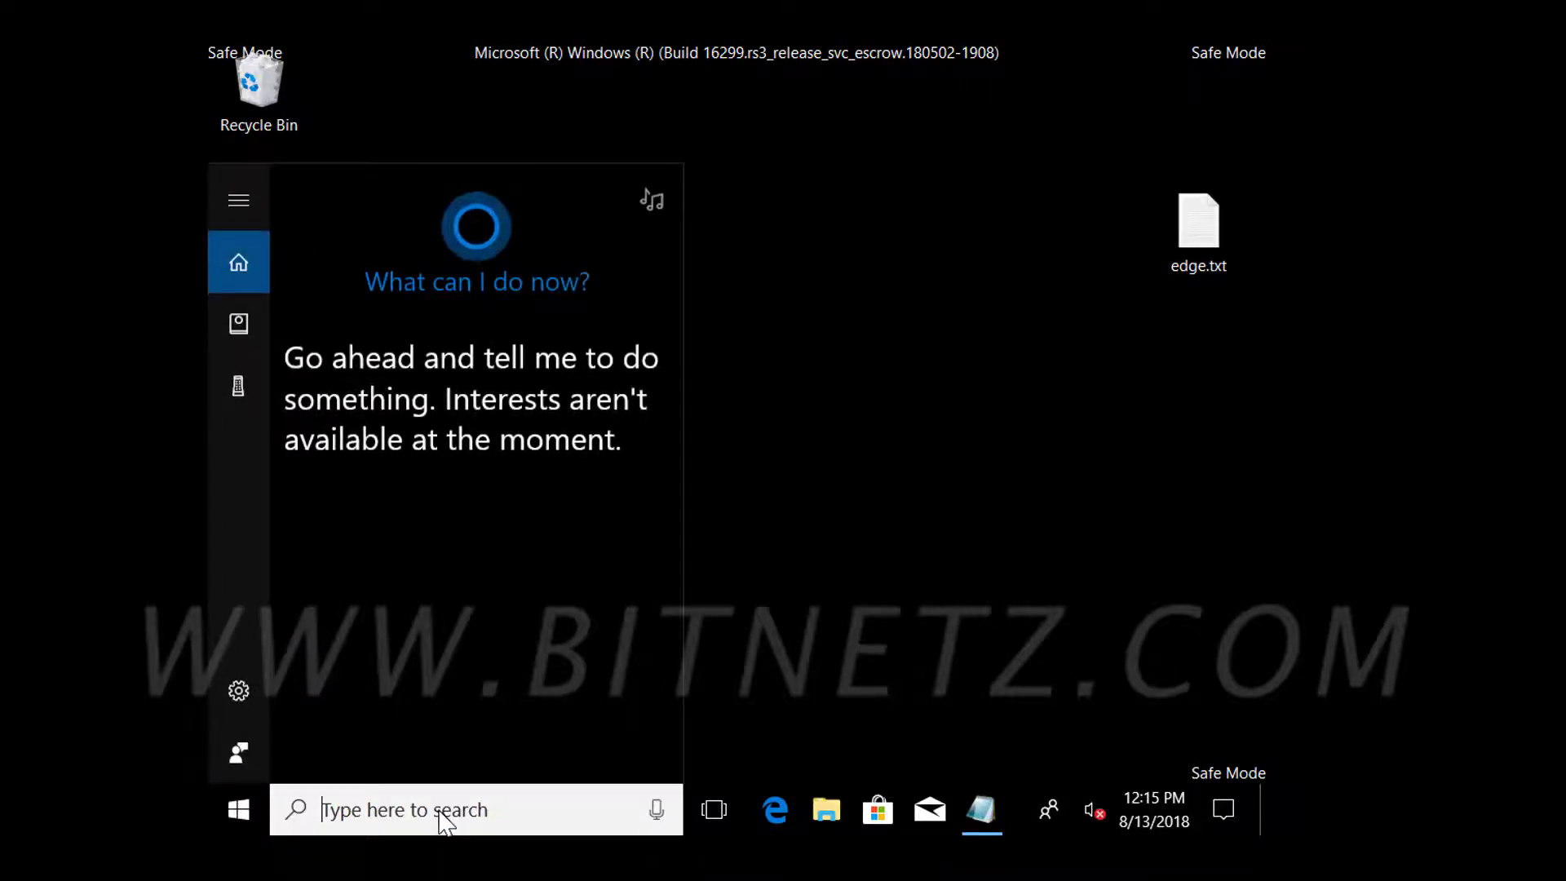
text(msc)
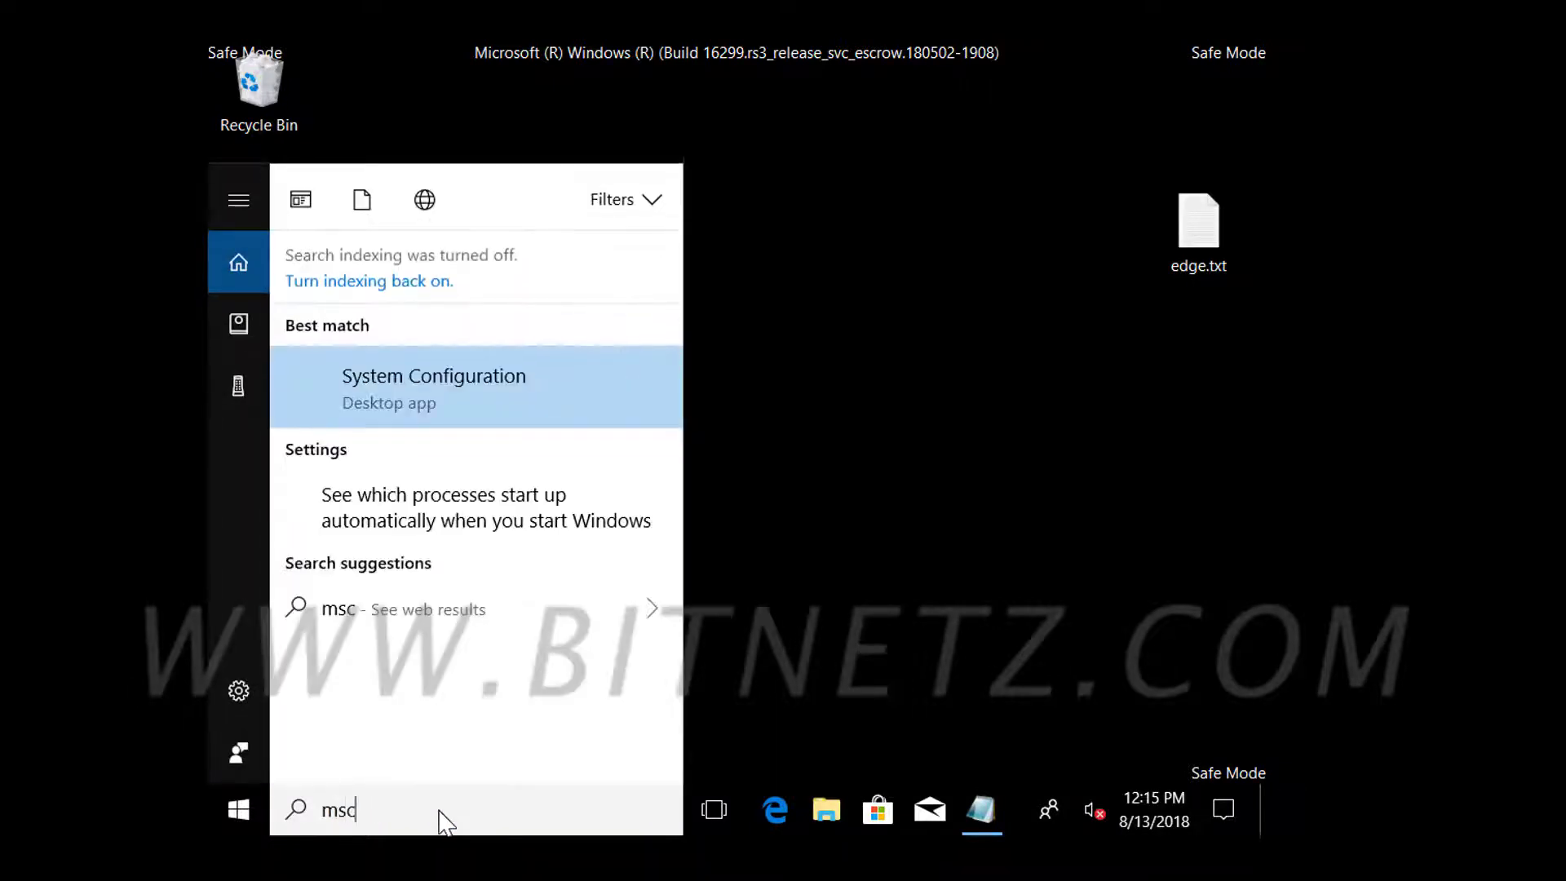
text(onfig)
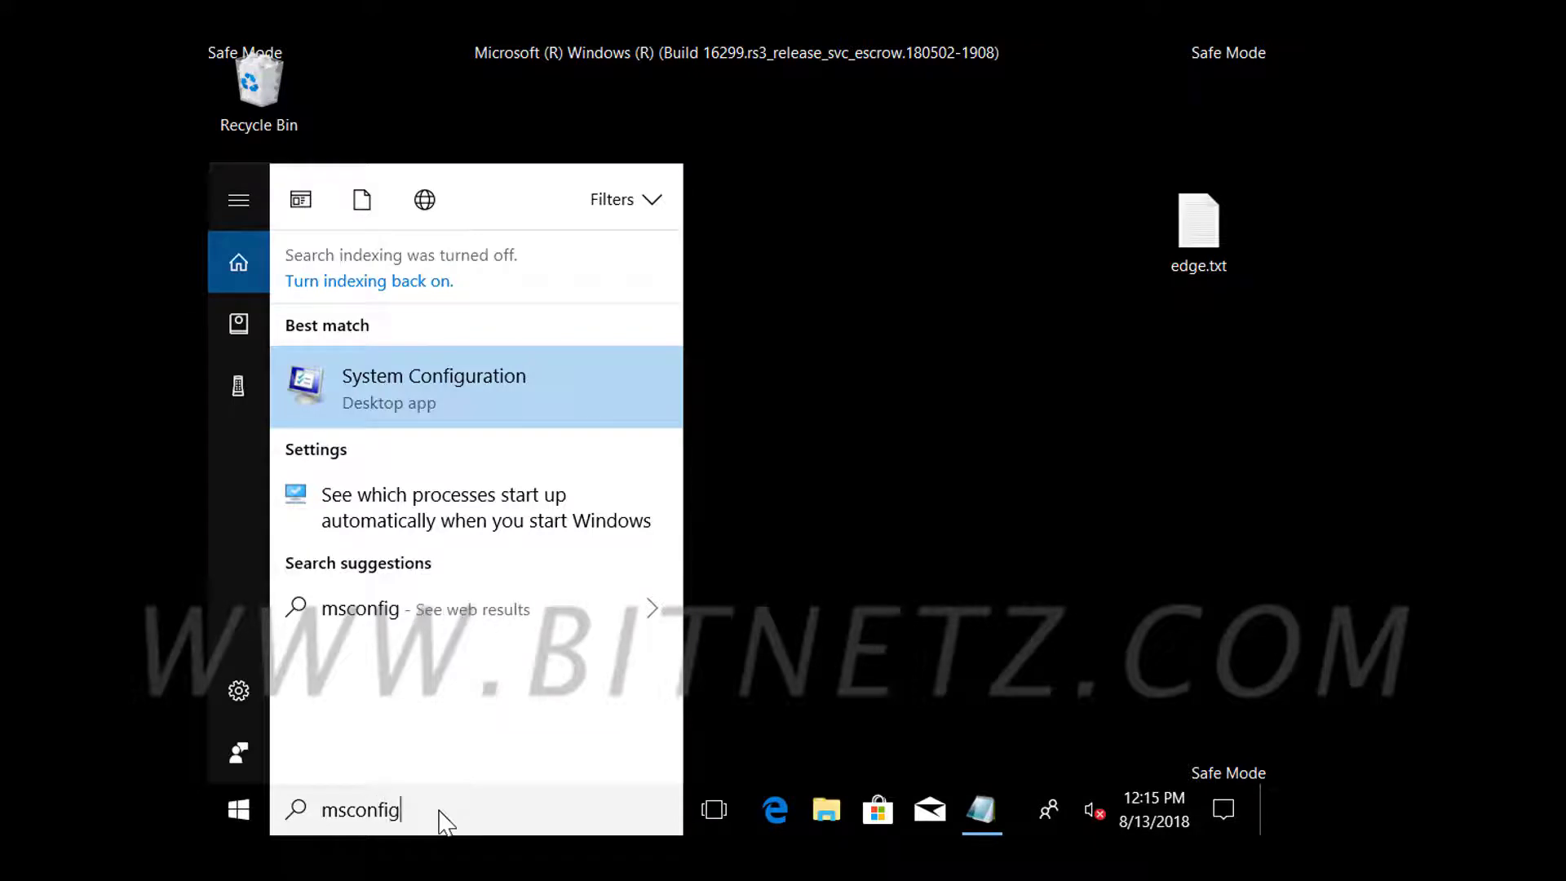
key(Return)
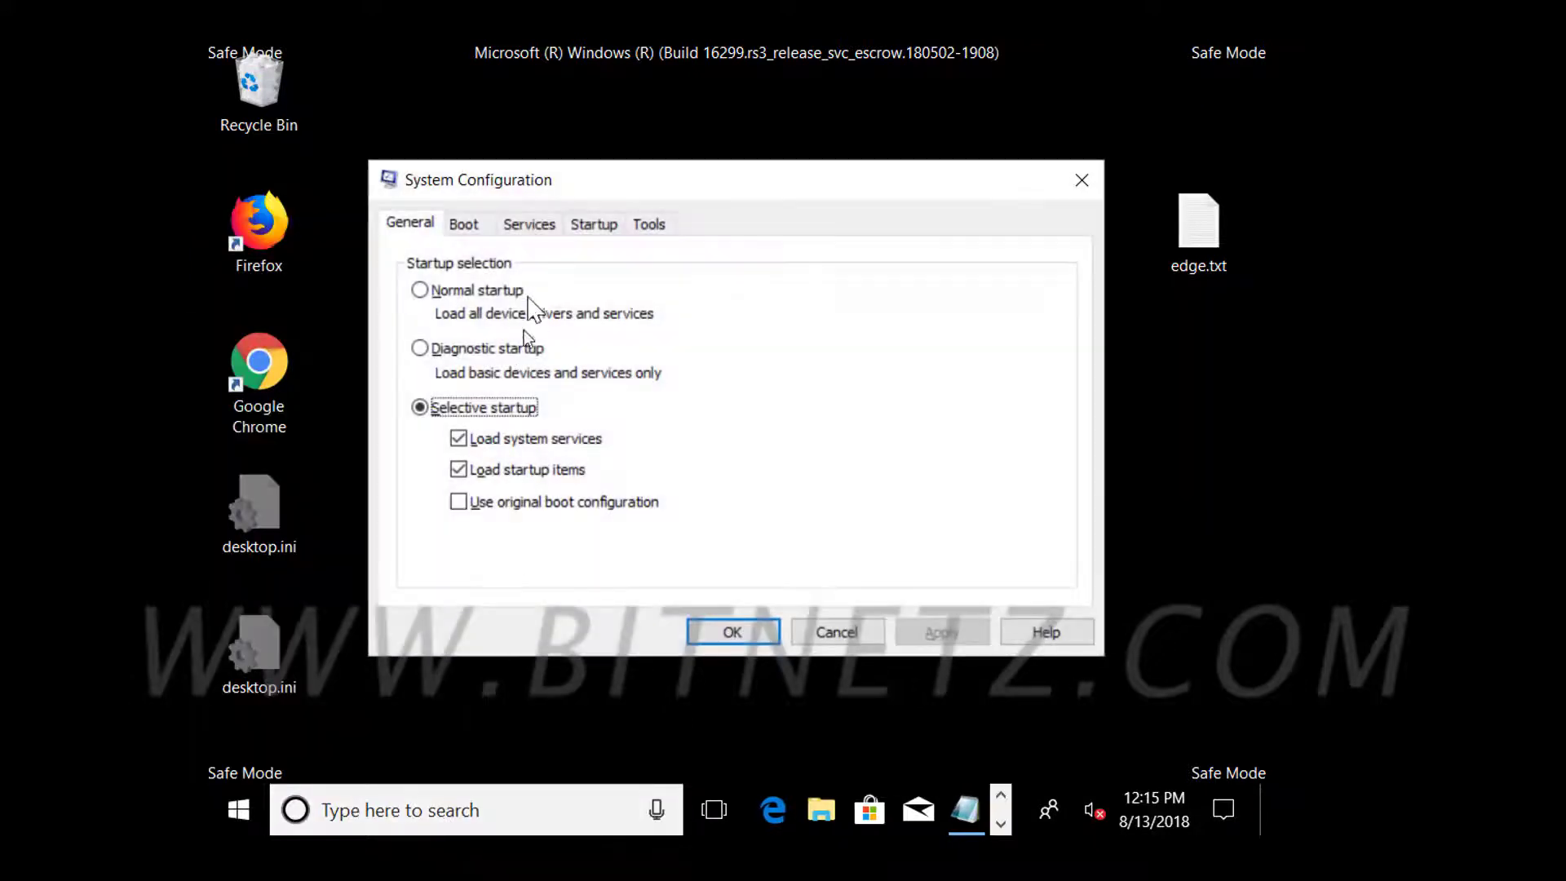
click(461, 225)
click(428, 474)
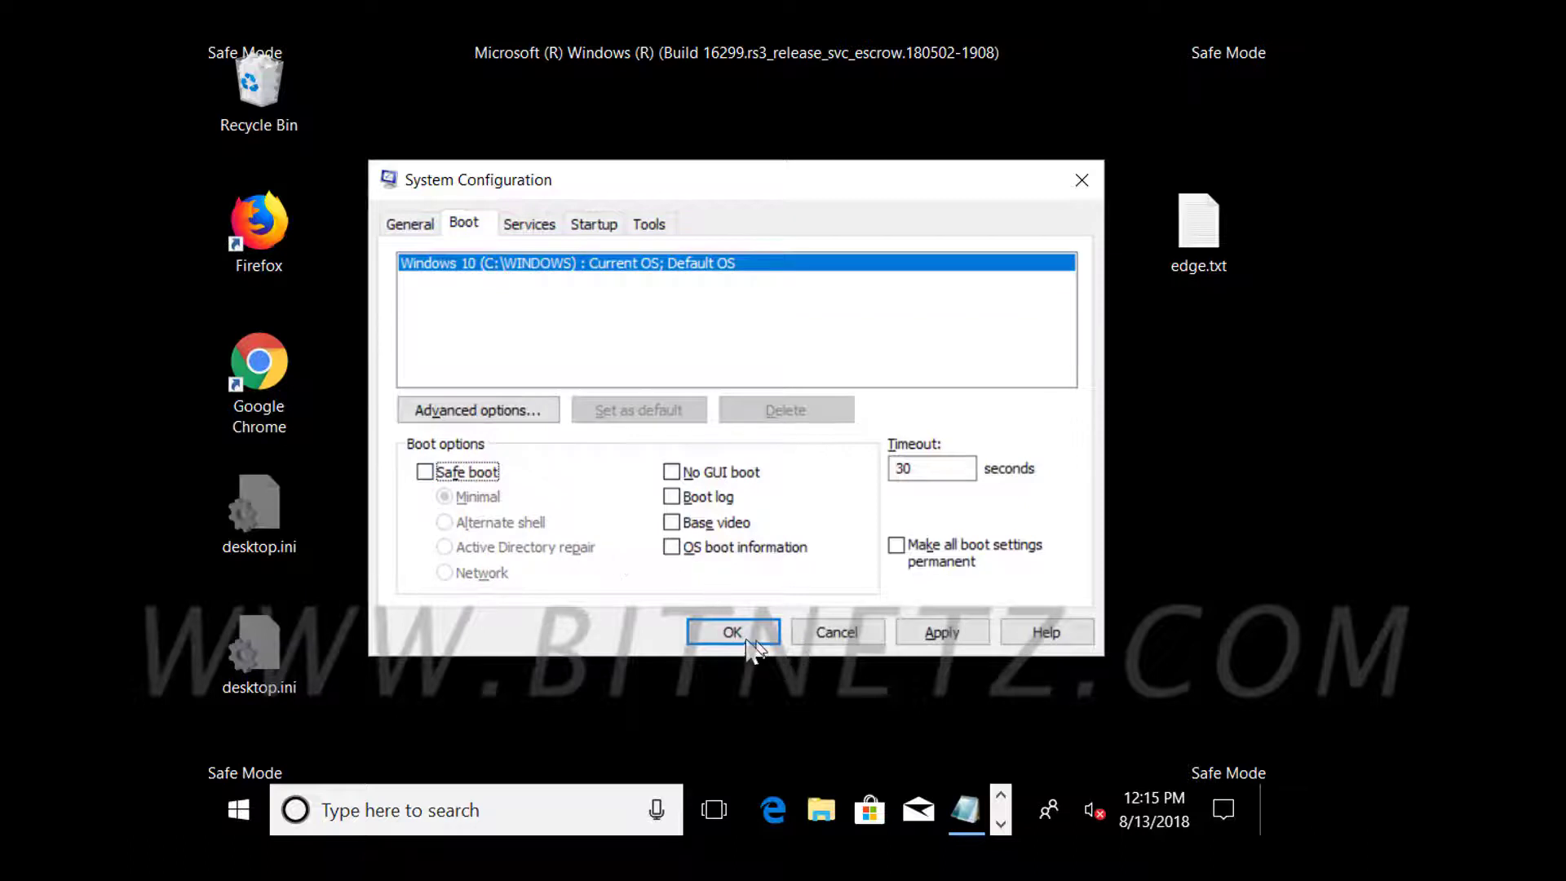
click(722, 629)
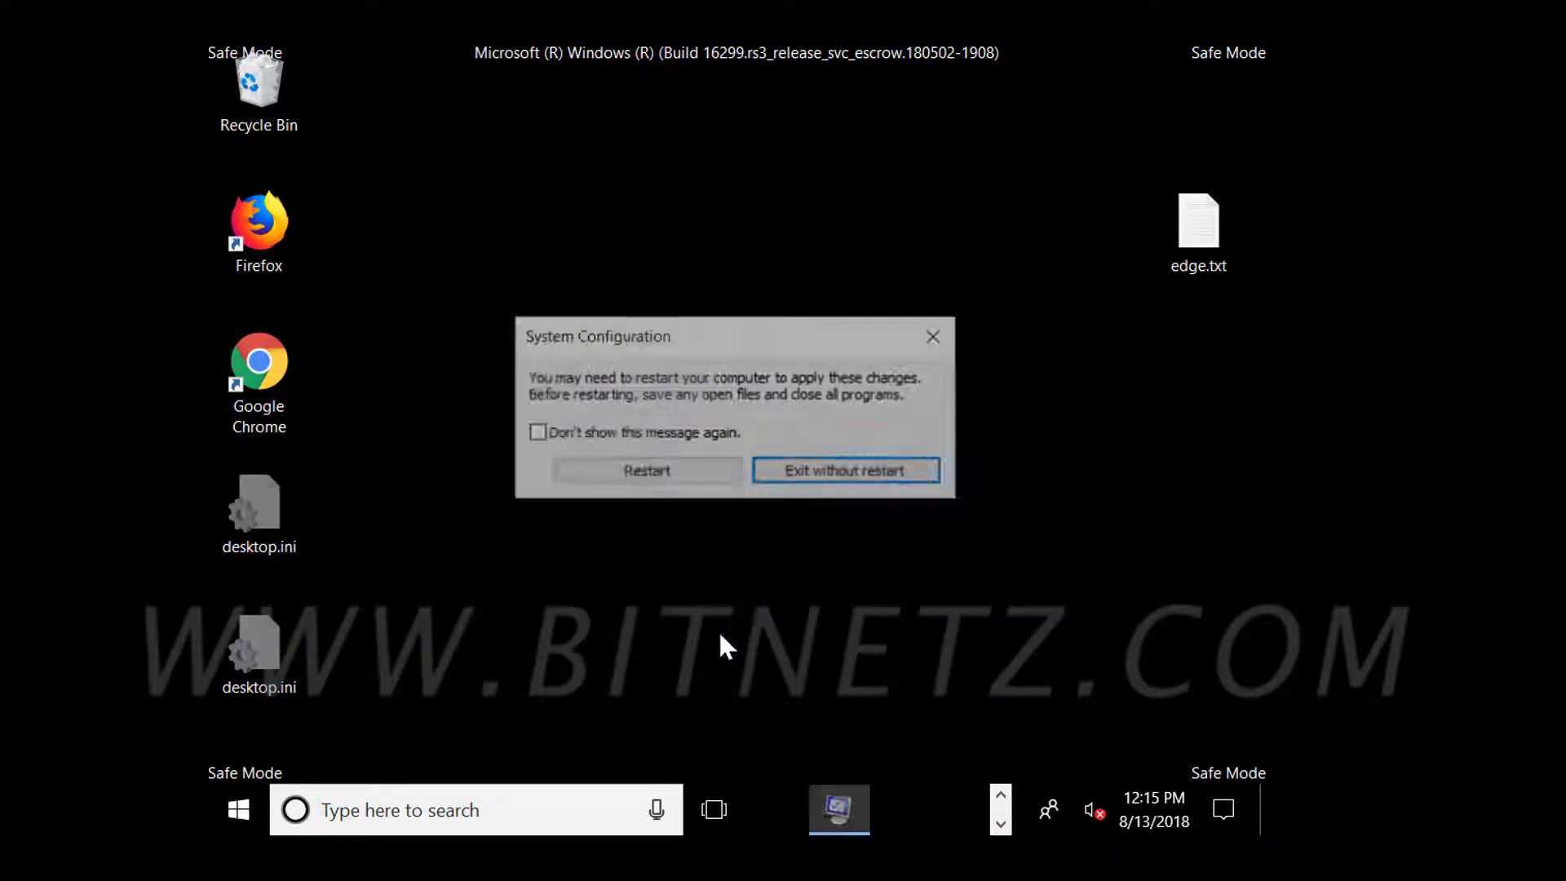
click(653, 481)
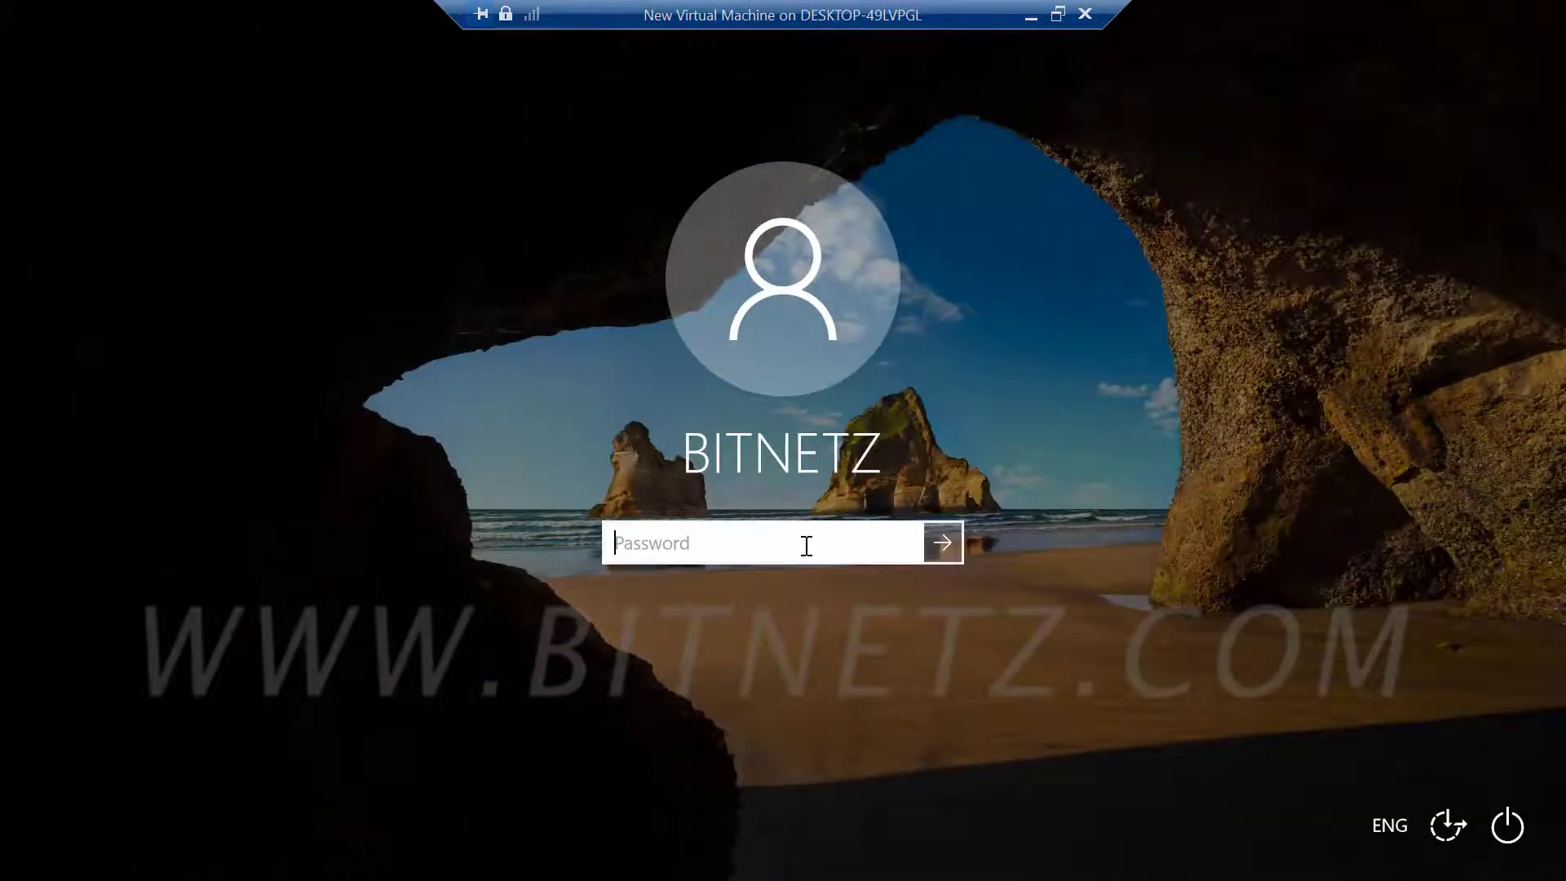
Sign in to Windows with the account password and open Windows PowerShell as administrator.
text(P)
key(Return)
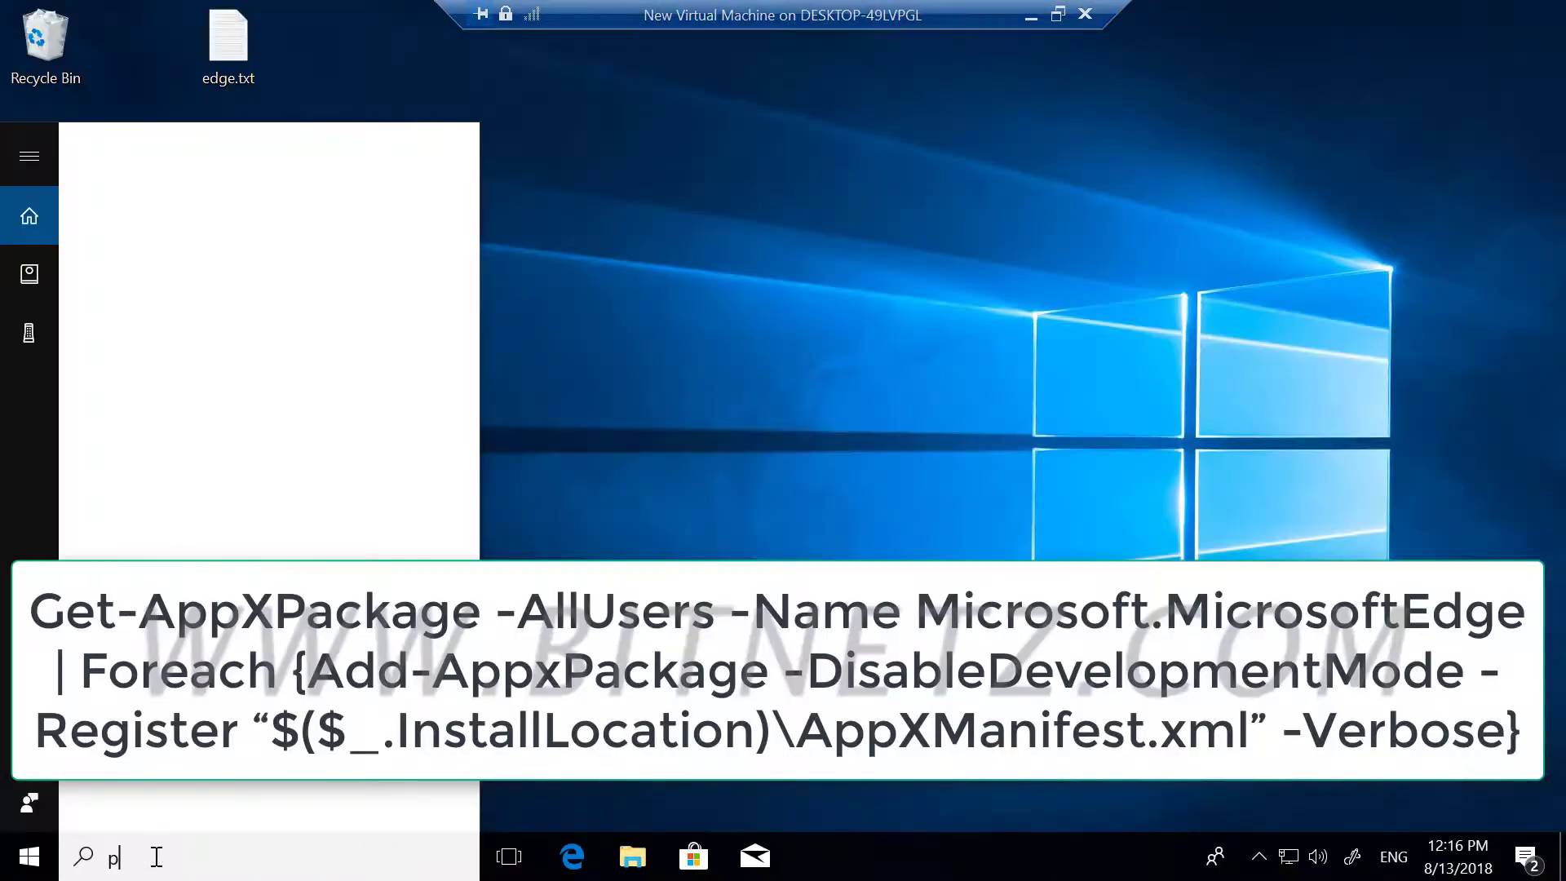
text(ower)
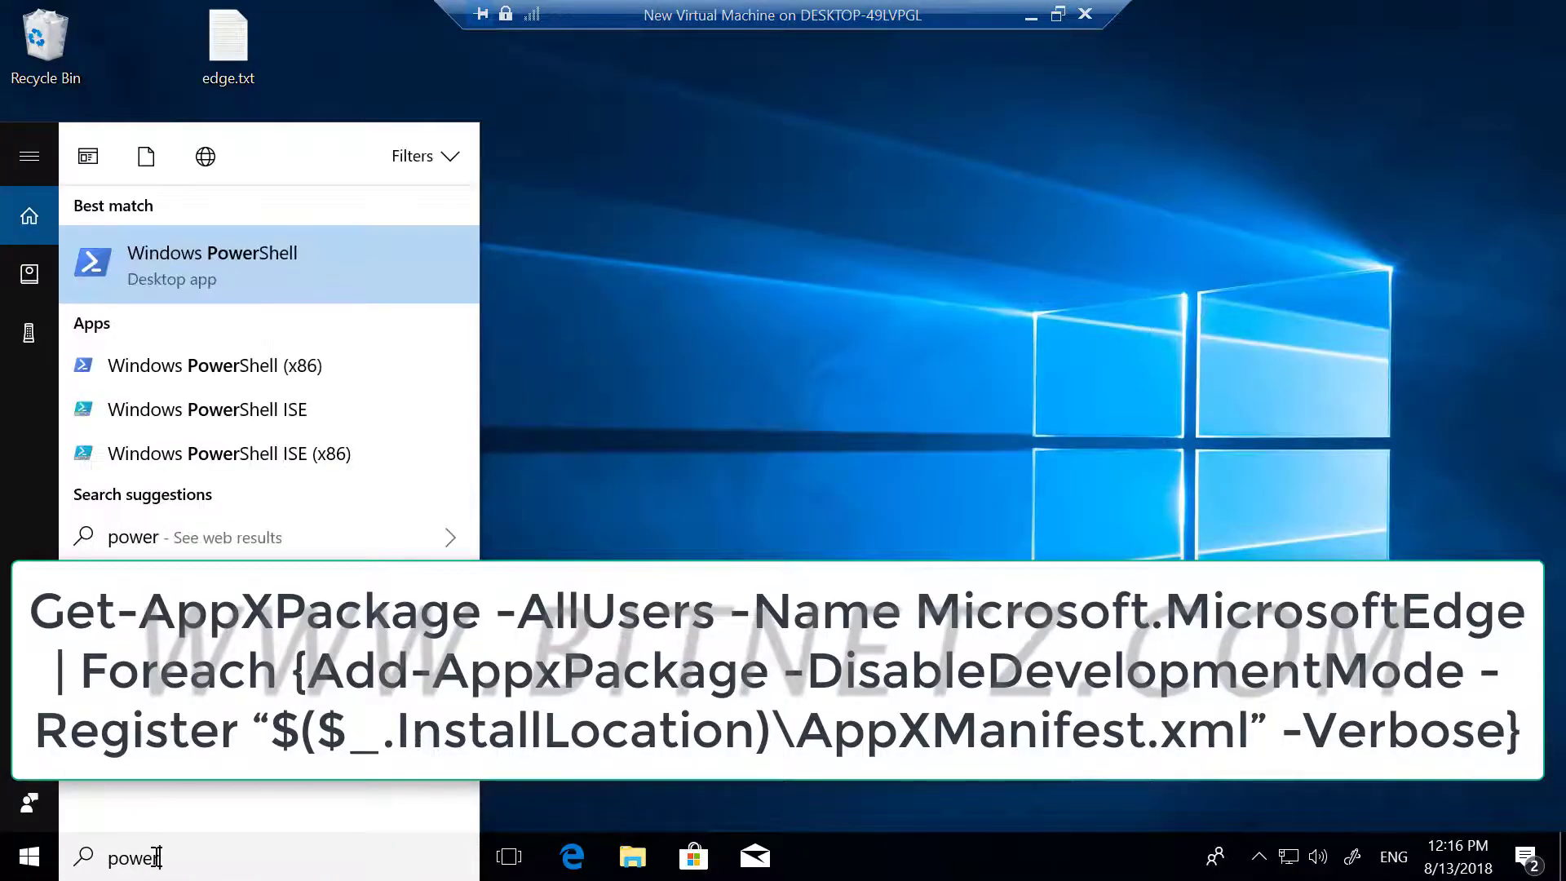
right_click(203, 273)
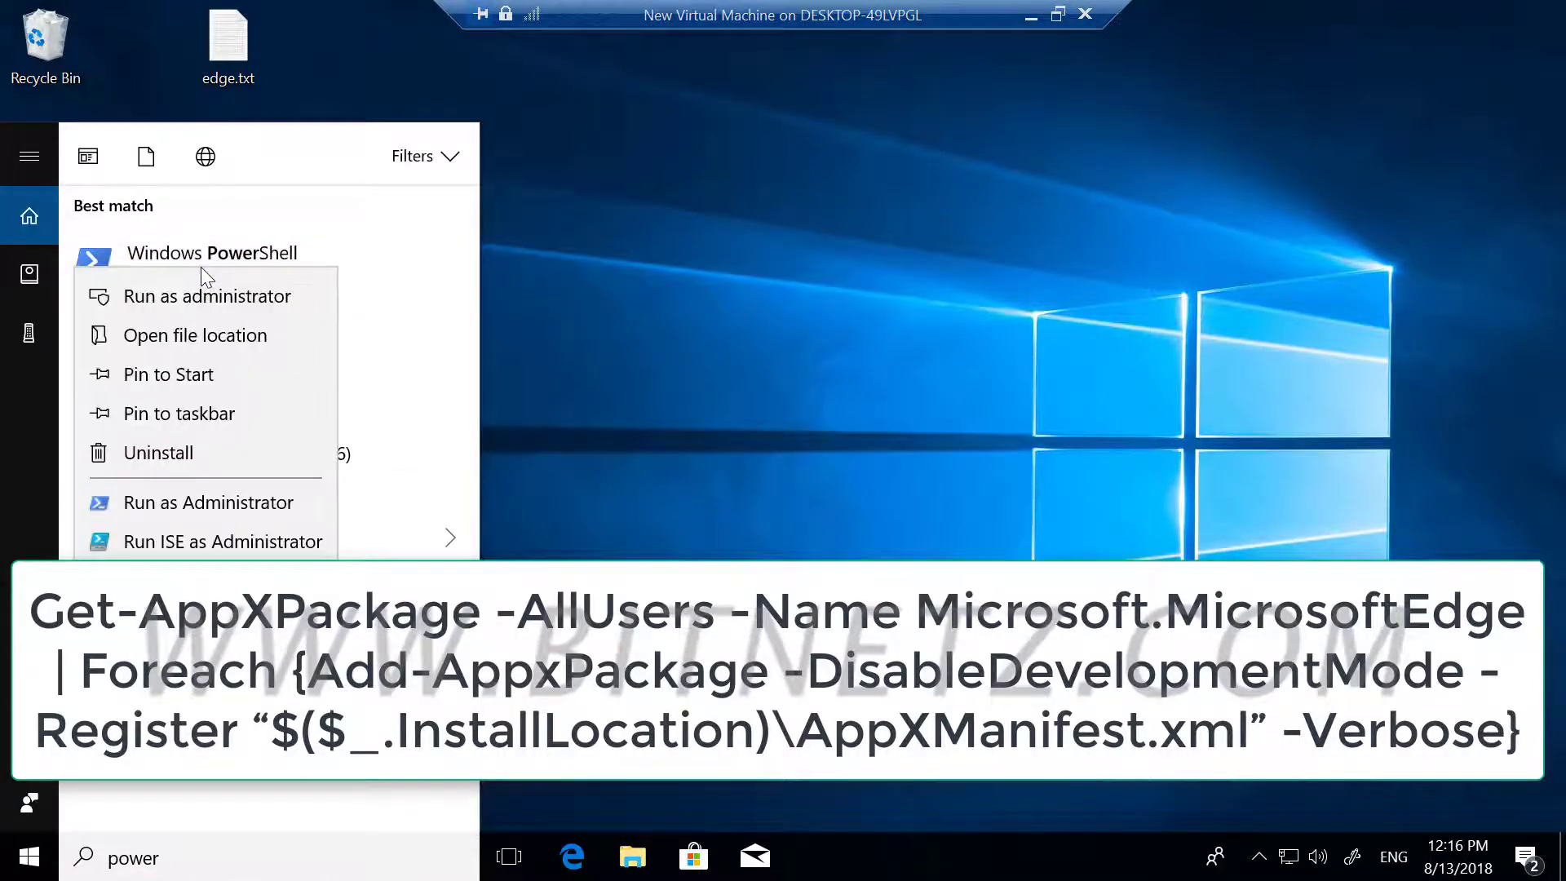
click(181, 297)
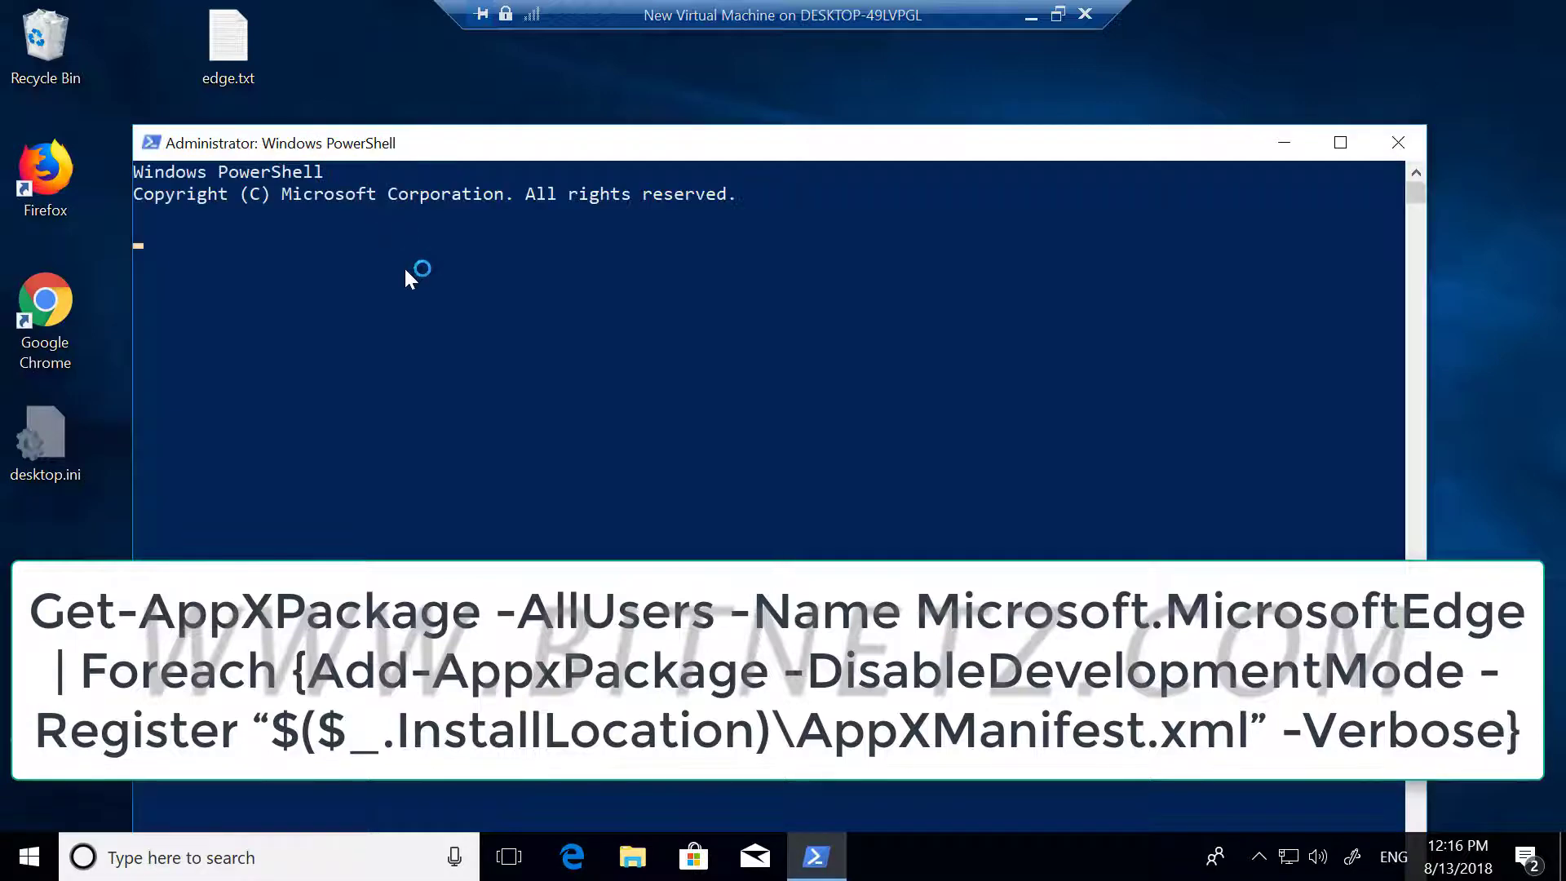
Maximize PowerShell and run the copied Get-AppXPackage -AllUsers -Name Microsoft.MicrosoftEdge command that re-registers the package from AppXManifest.xml with -DisableDevelopmentMode and -Verbose.
key(super+Up)
click(522, 155)
right_click(456, 214)
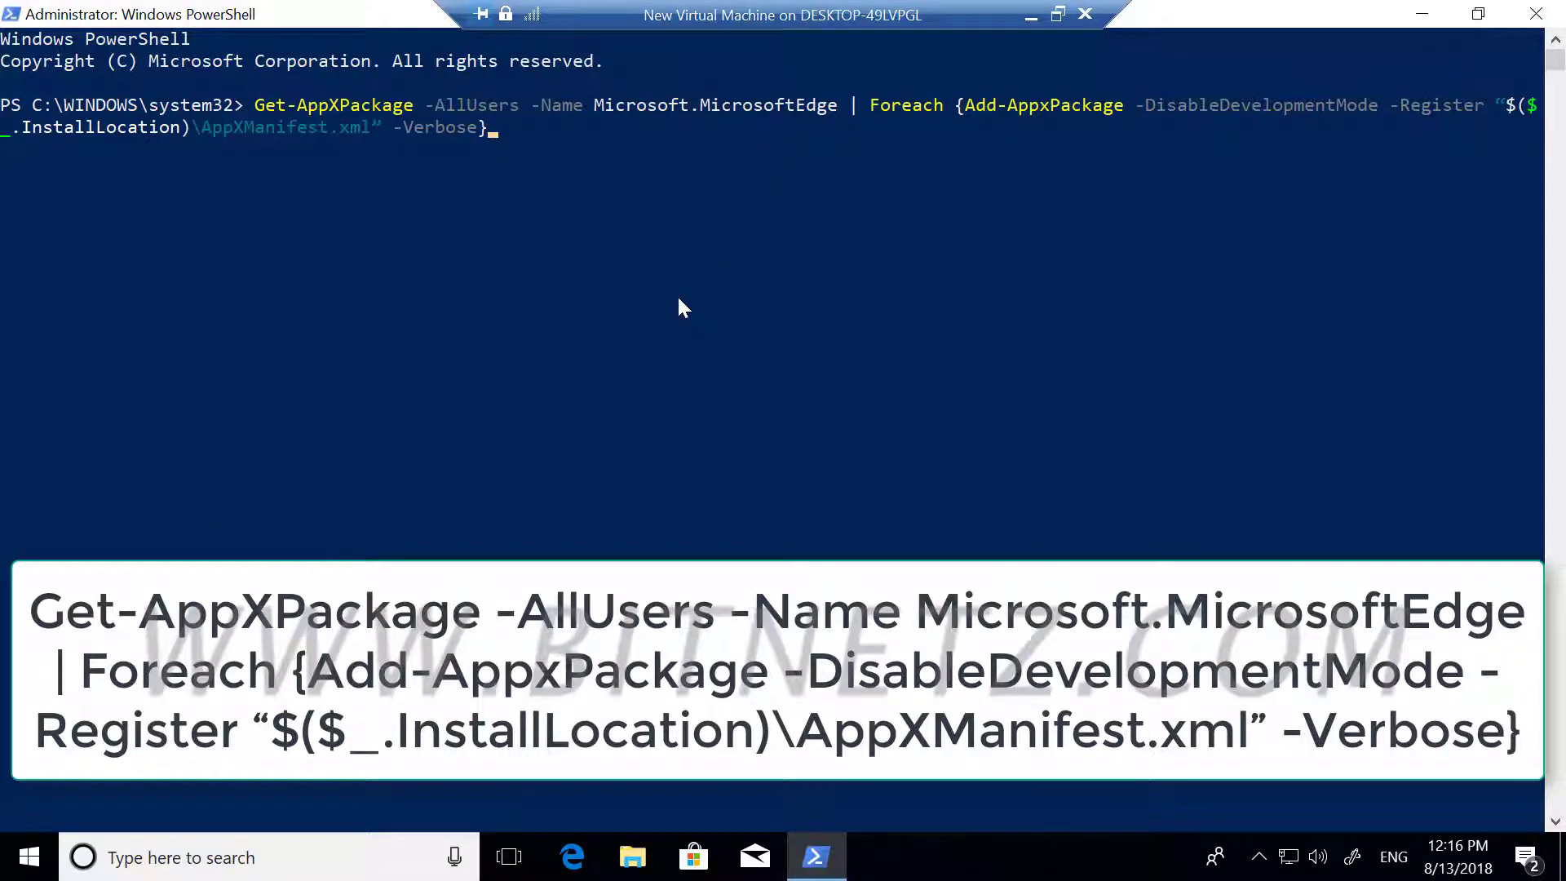
key(Return)
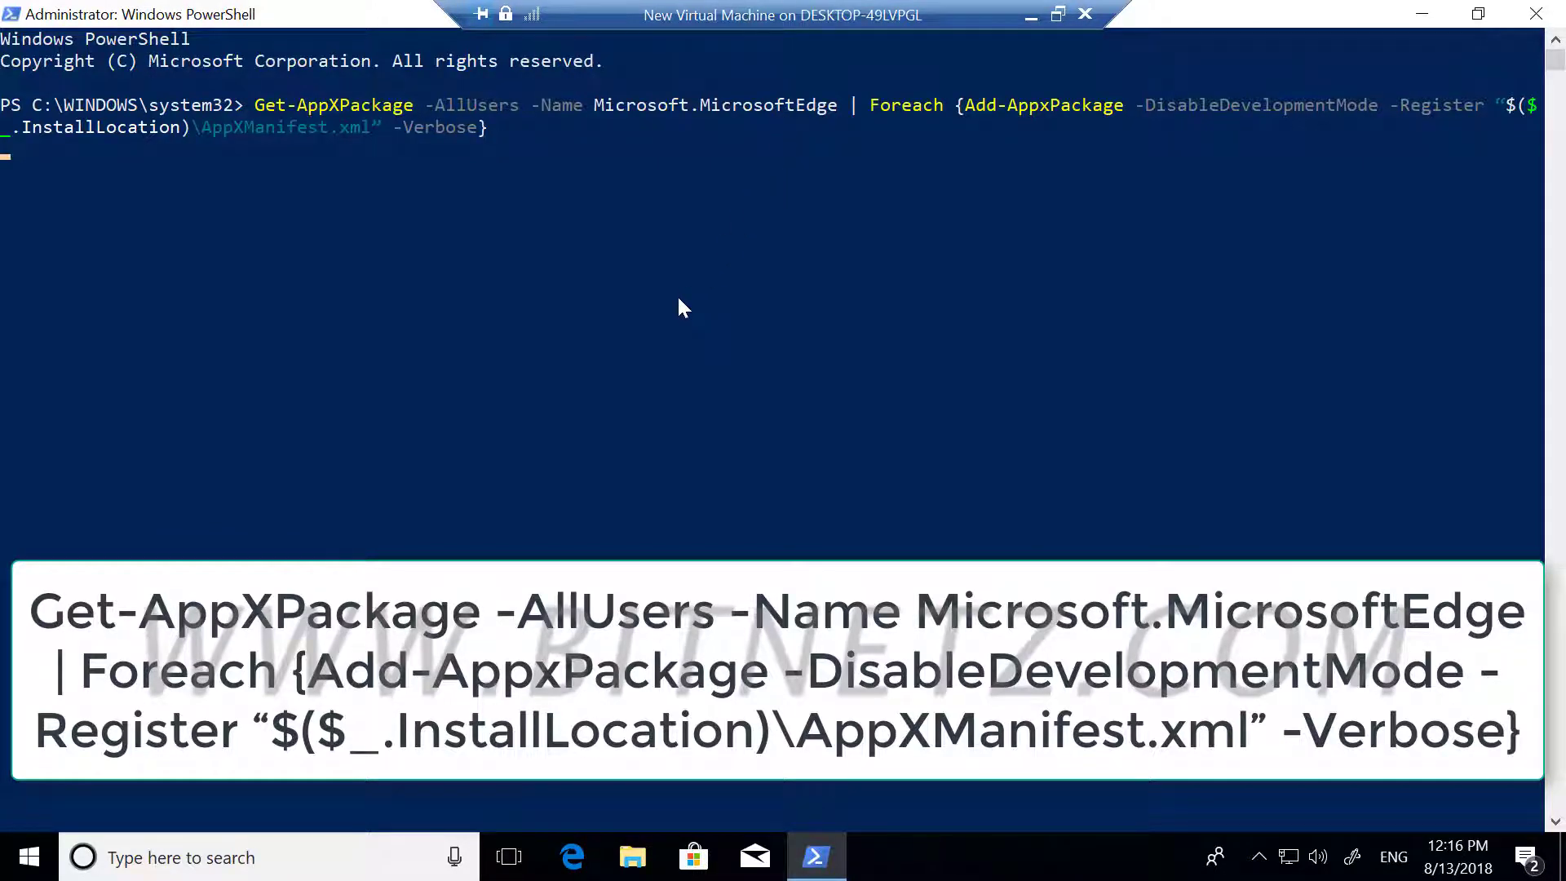